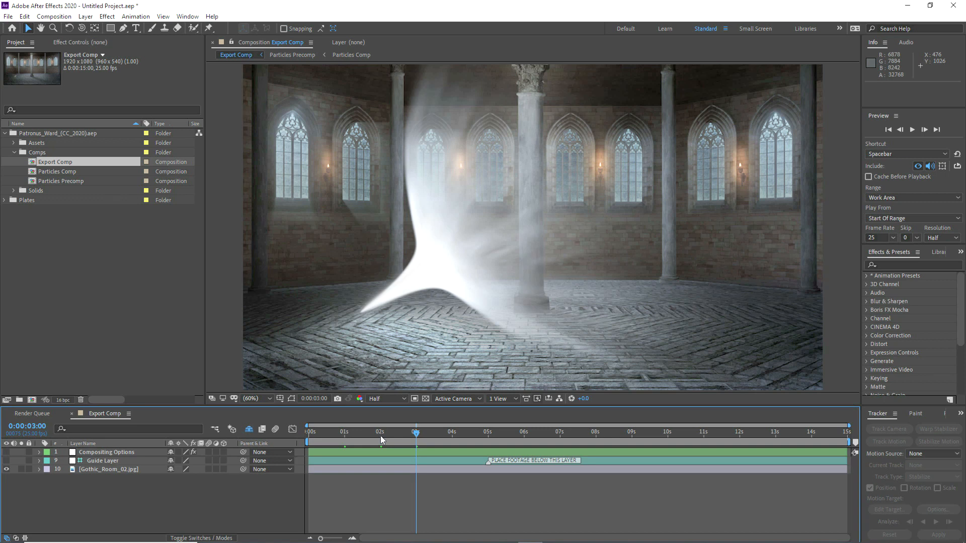
# Step: Open Particles Comp at 0:00:02:00, trial-orbit Camera 1, then undo to keep its original angle
pyautogui.click(381, 435)
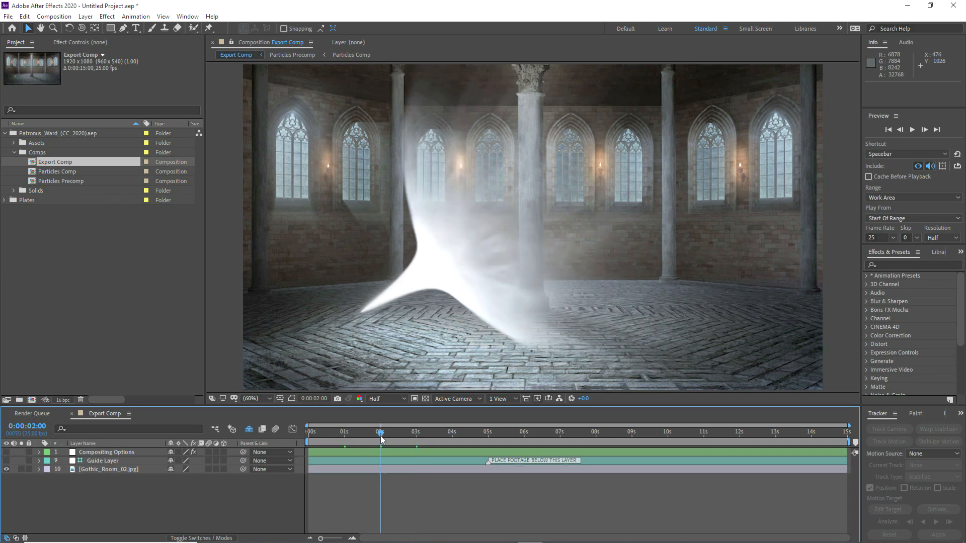
pyautogui.doubleClick(56, 171)
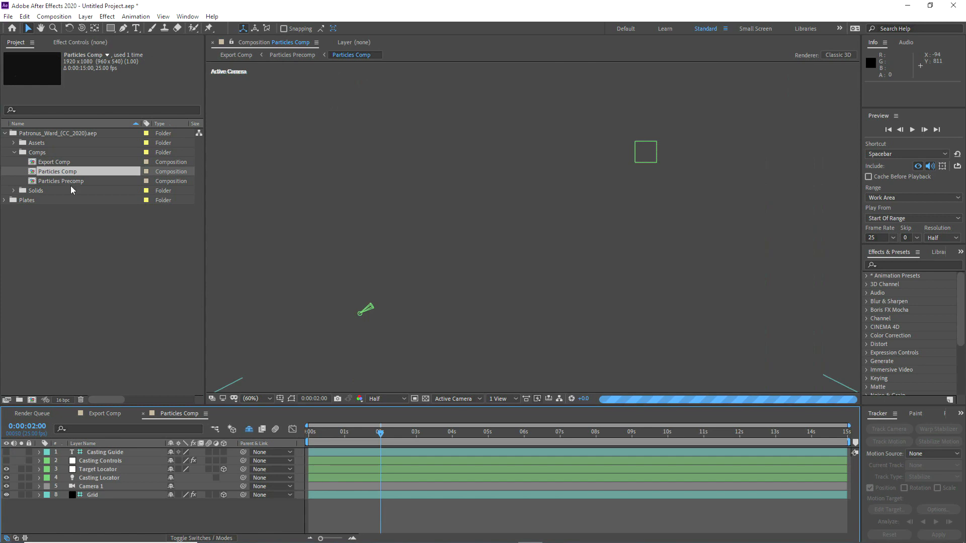
pyautogui.click(93, 487)
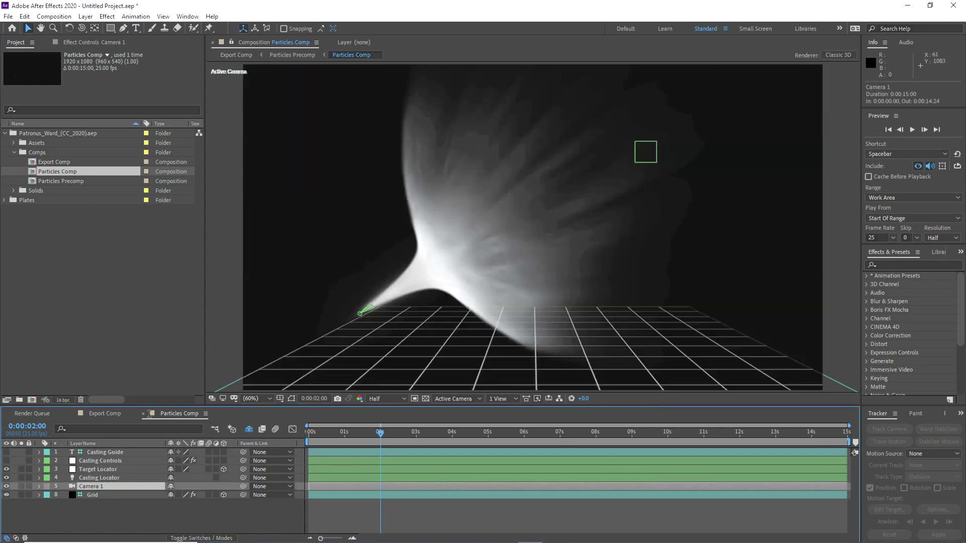
pyautogui.click(82, 29)
pyautogui.moveTo(398, 214); pyautogui.dragTo(452, 217)
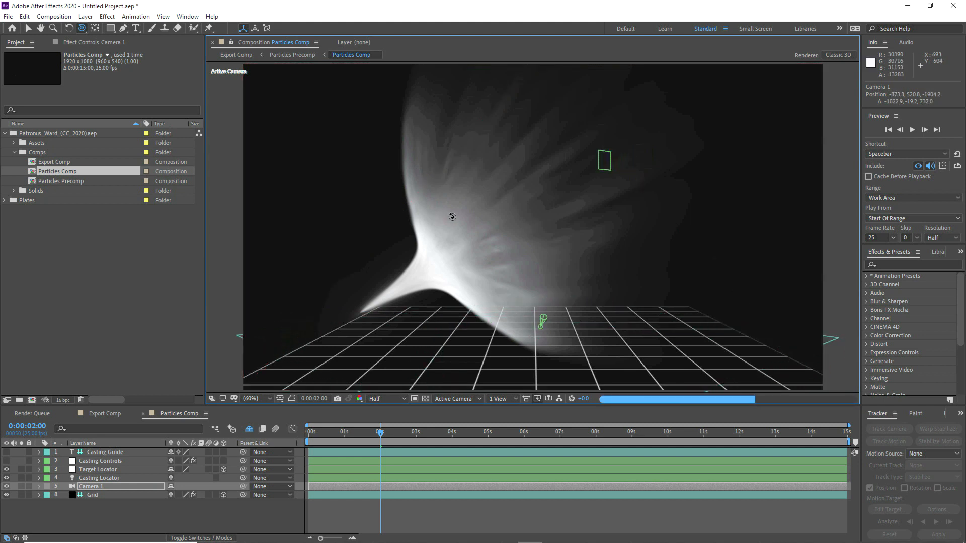
pyautogui.moveTo(450, 217); pyautogui.dragTo(482, 218)
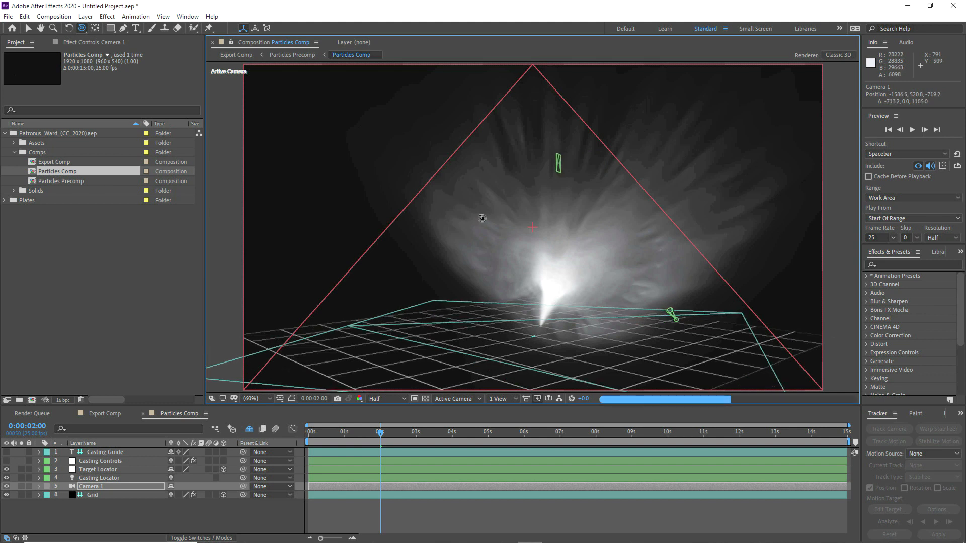
pyautogui.hotkey('ctrl', 'z')
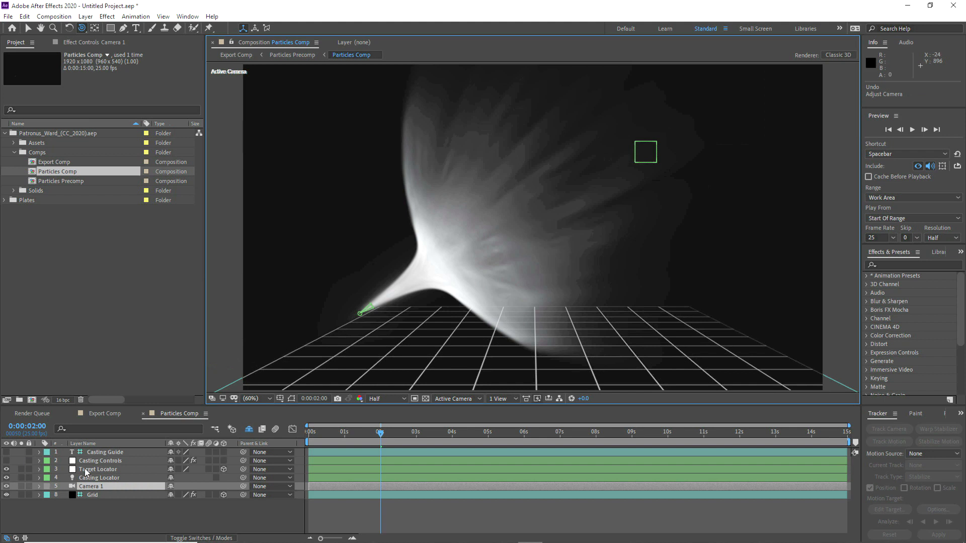
# Step: Try moving the Target Locator and undo it, then import MVI_4203.mov into the Project panel
pyautogui.click(86, 471)
pyautogui.click(28, 29)
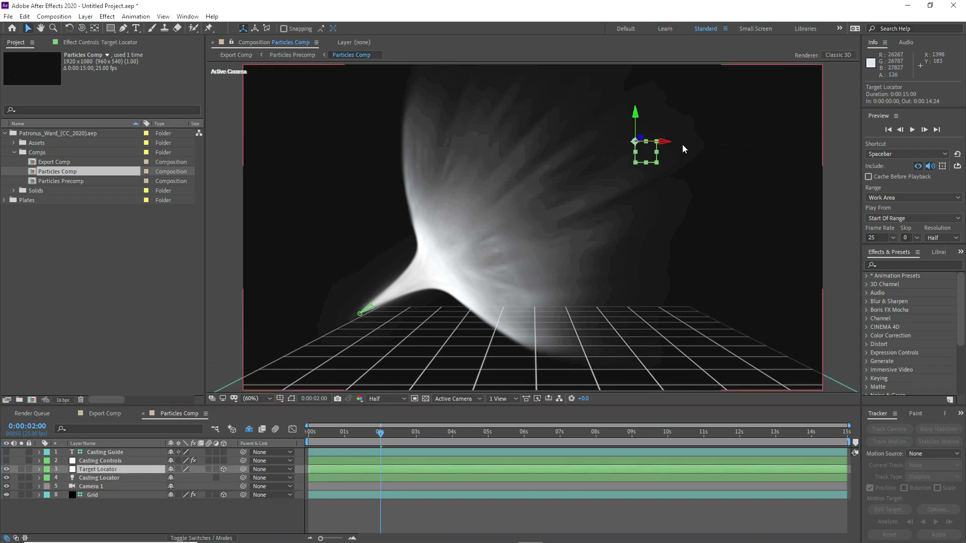
pyautogui.moveTo(644, 153); pyautogui.dragTo(657, 164)
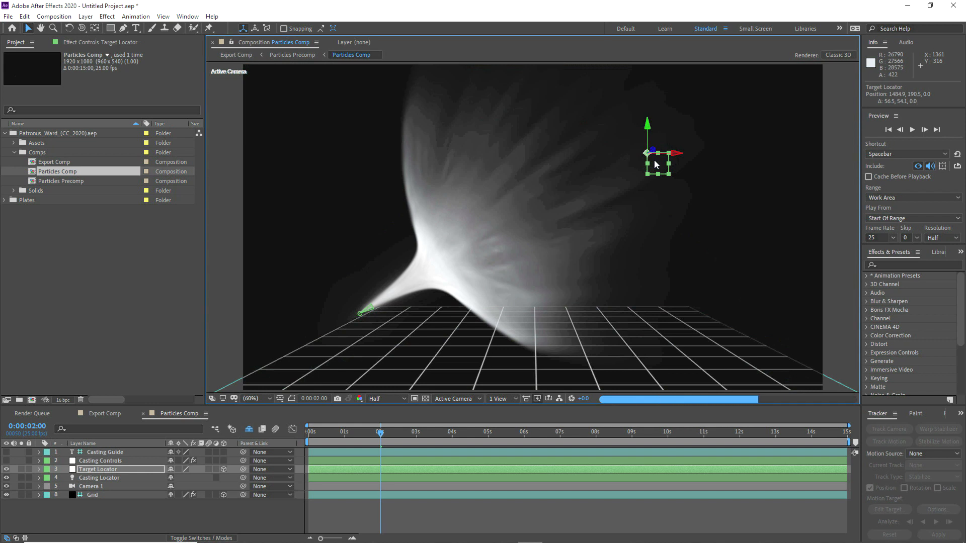
pyautogui.moveTo(651, 161); pyautogui.dragTo(612, 126)
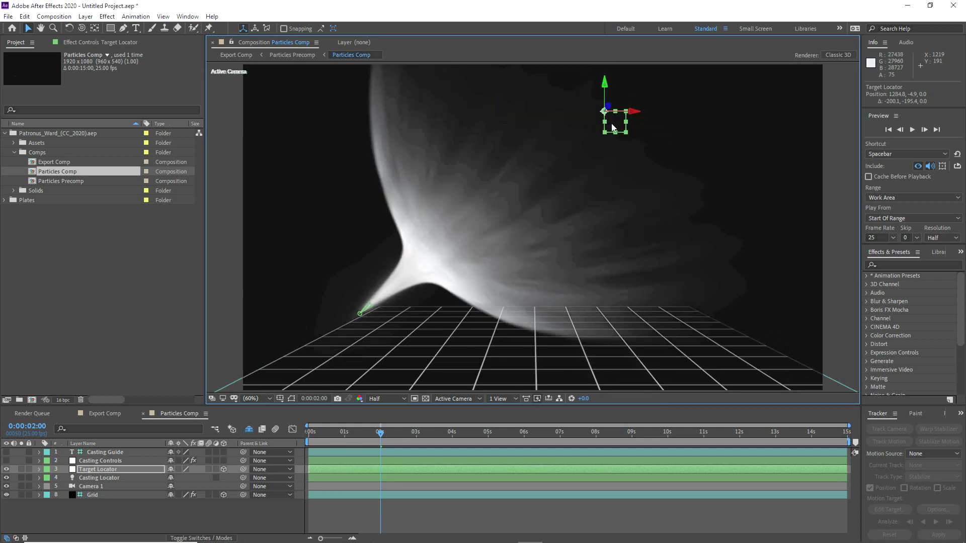
pyautogui.hotkey('ctrl', 'z')
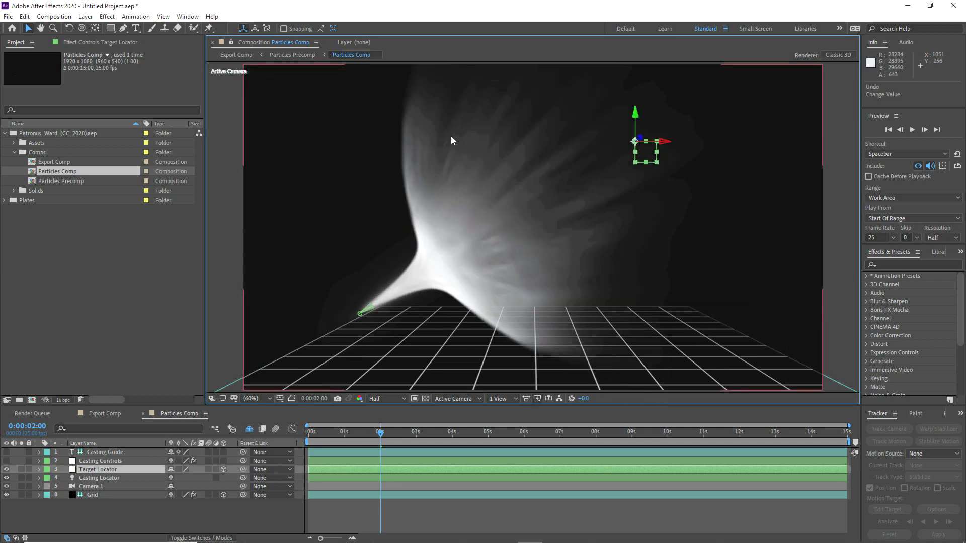
pyautogui.click(4, 134)
pyautogui.moveTo(740, 242); pyautogui.dragTo(75, 237)
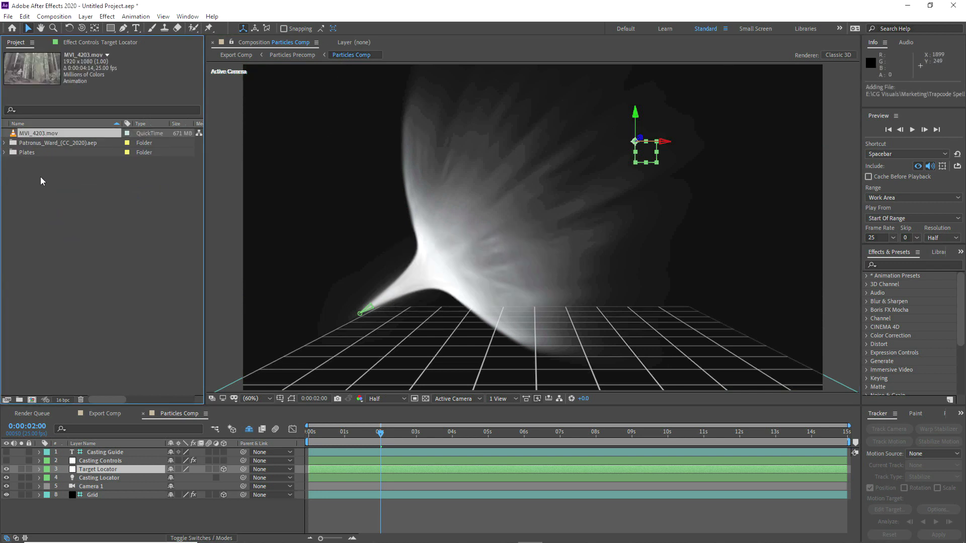
# Step: File MVI_4203.mov under Plates as its own composition, view frame 21, and start the 3D Camera Tracker
pyautogui.moveTo(32, 135); pyautogui.dragTo(32, 400)
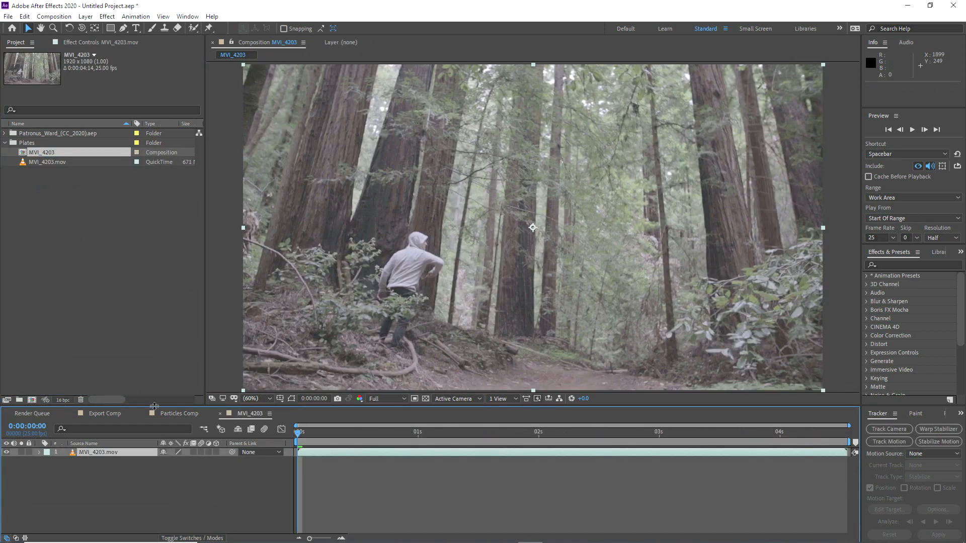
pyautogui.moveTo(305, 432); pyautogui.dragTo(400, 430)
pyautogui.click(180, 413)
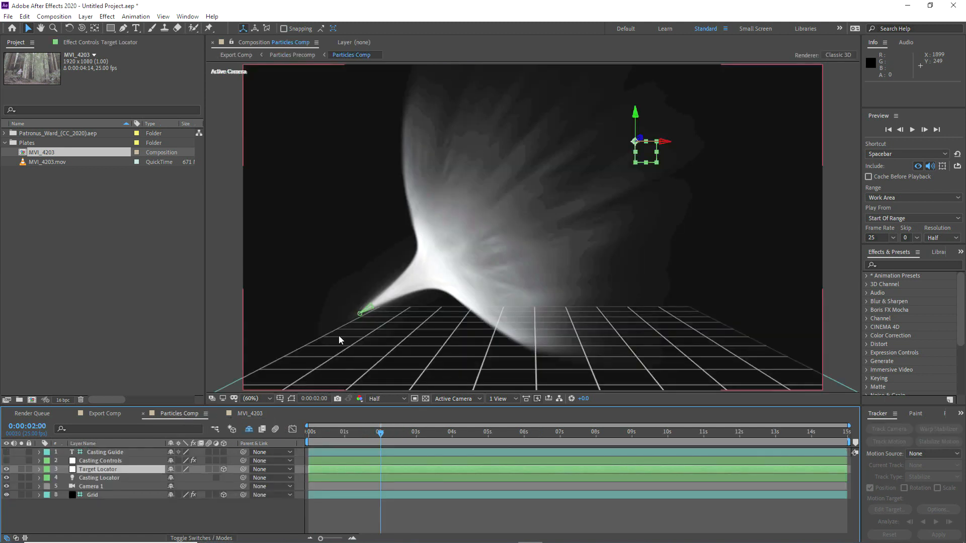
pyautogui.click(357, 315)
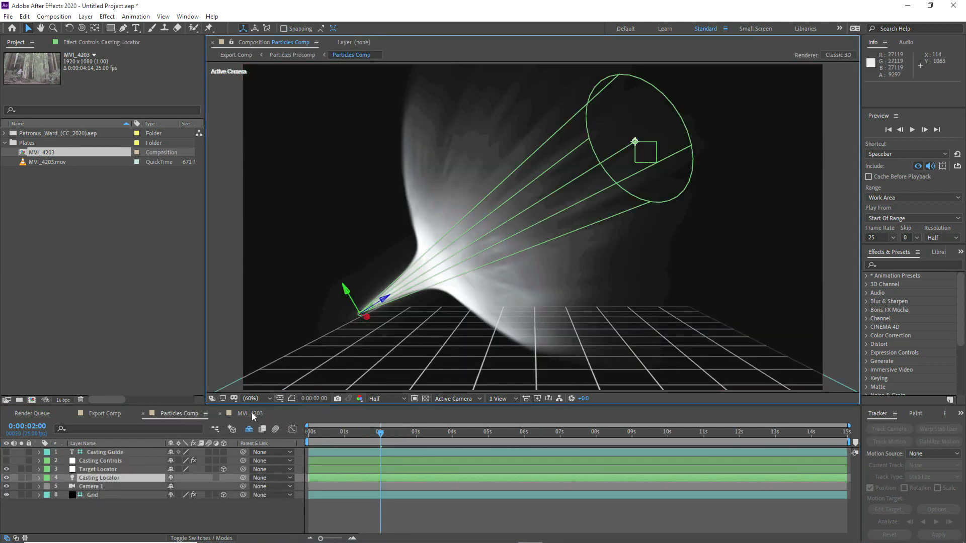
pyautogui.click(250, 414)
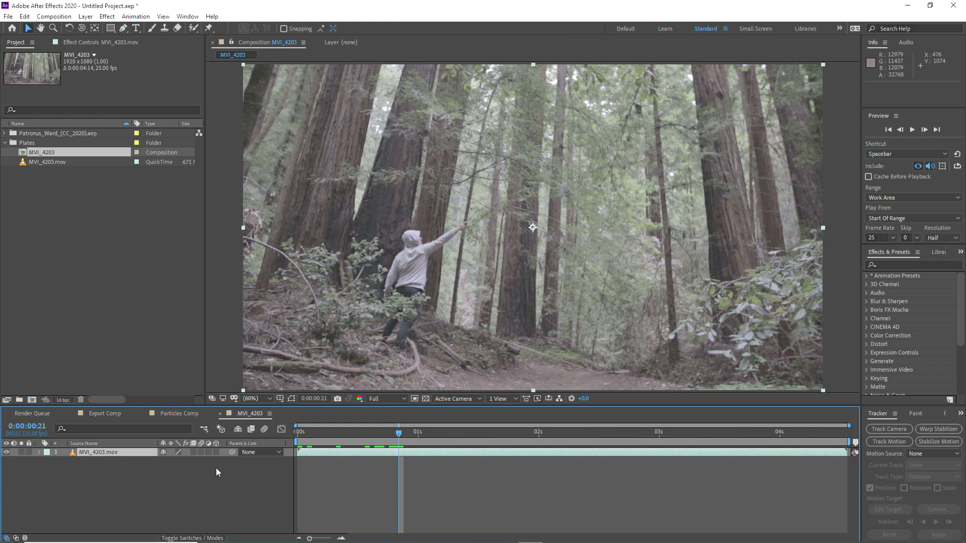
pyautogui.click(891, 429)
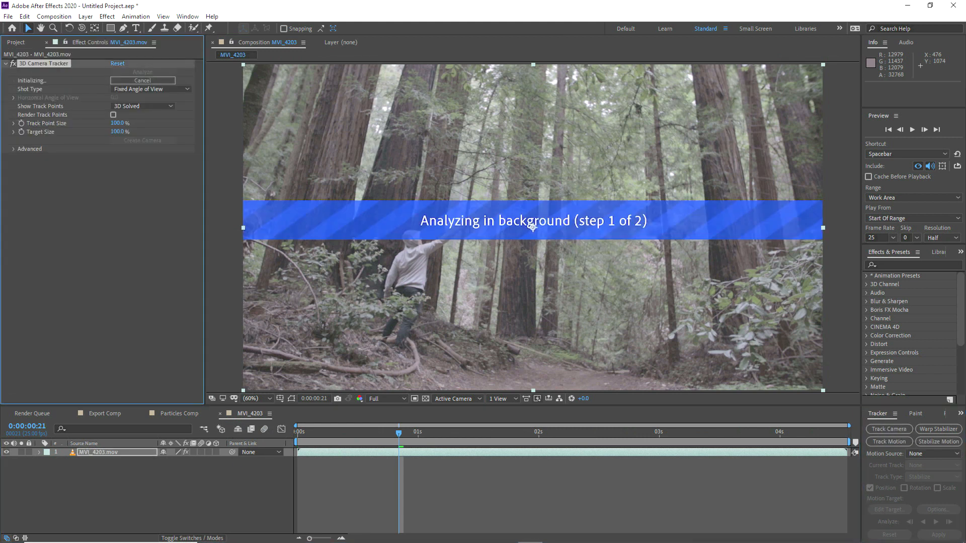
# Step: At frame 11, create a null and camera from a track point on the wand hand, then fit the view
pyautogui.click(327, 433)
pyautogui.moveTo(332, 438); pyautogui.dragTo(389, 372)
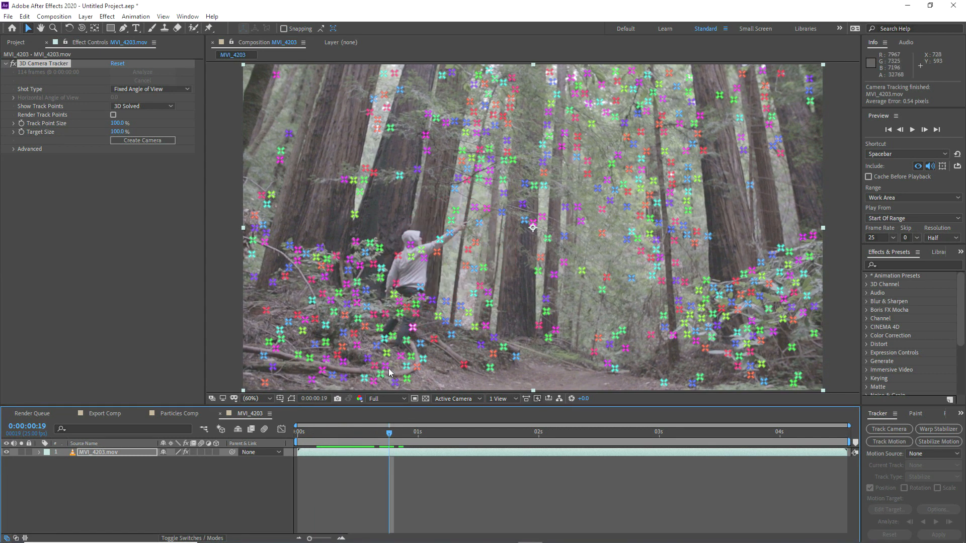
pyautogui.scroll(1, 413, 236)
pyautogui.moveTo(382, 436)
pyautogui.mouseDown()
pyautogui.moveTo(317, 443)
pyautogui.moveTo(410, 433)
pyautogui.moveTo(376, 434)
pyautogui.mouseUp()
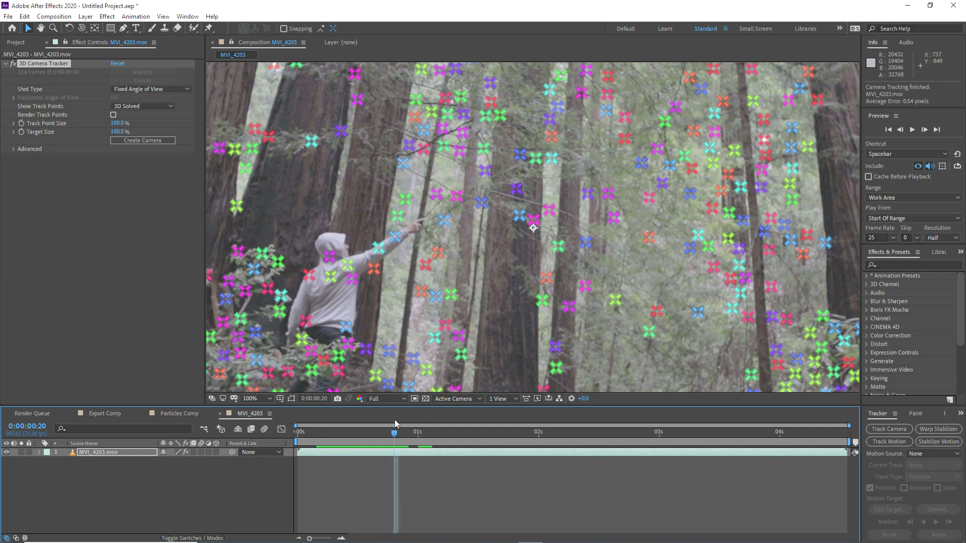
pyautogui.rightClick(351, 264)
pyautogui.click(409, 294)
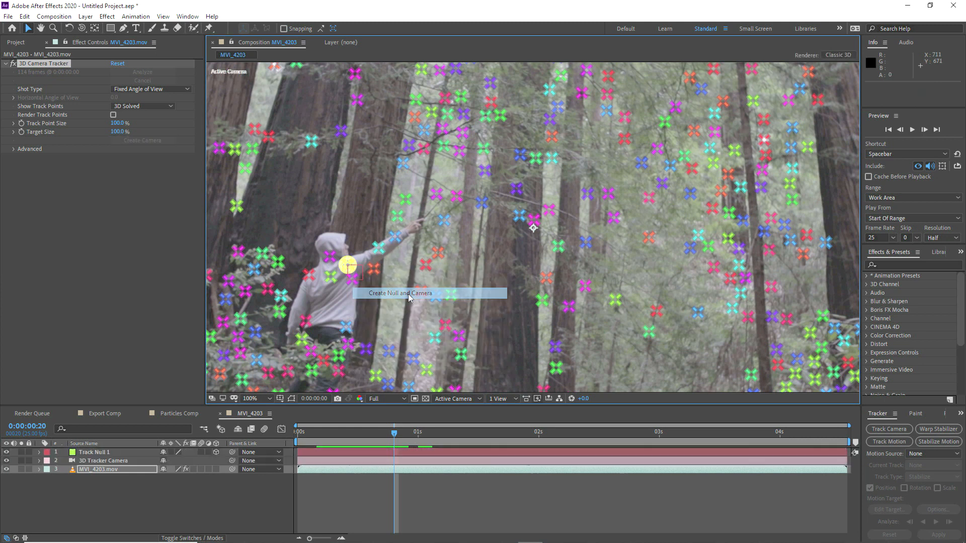
pyautogui.click(257, 399)
pyautogui.click(255, 220)
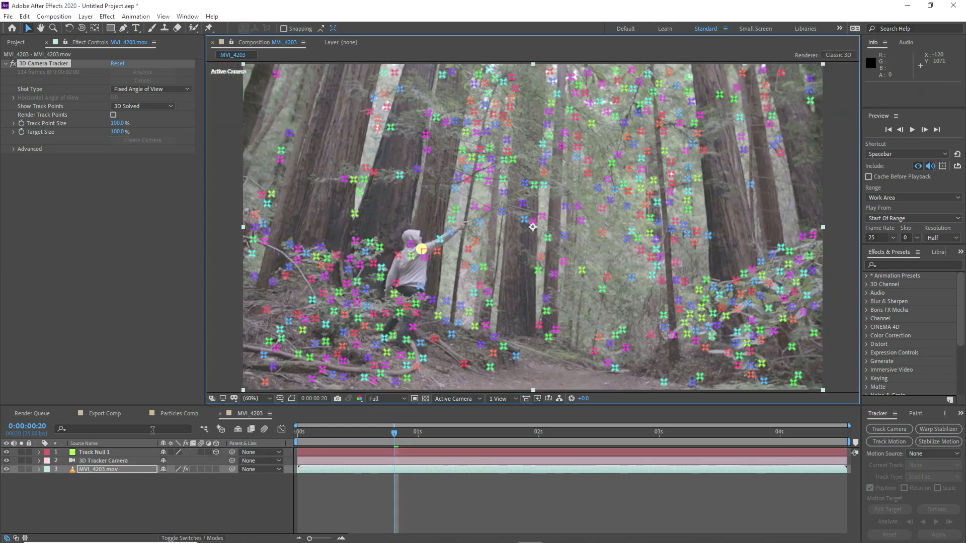
# Step: Rename Track Null 1 to 'Wand Ref'
pyautogui.click(98, 453)
pyautogui.press('Return')
pyautogui.write('Wand Ref')
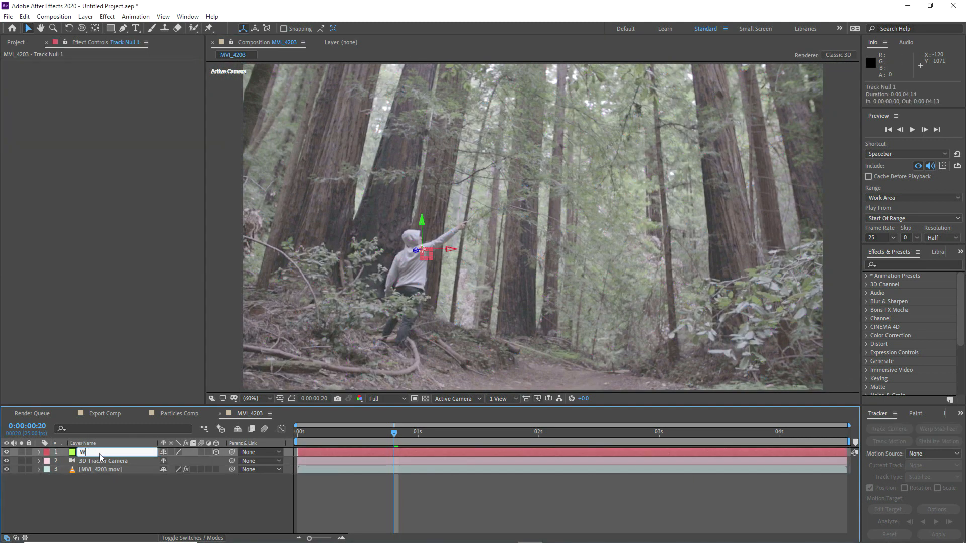
# Step: Set Wand Ref's label colour to None and copy the three tracking layers
pyautogui.click(45, 453)
pyautogui.click(75, 266)
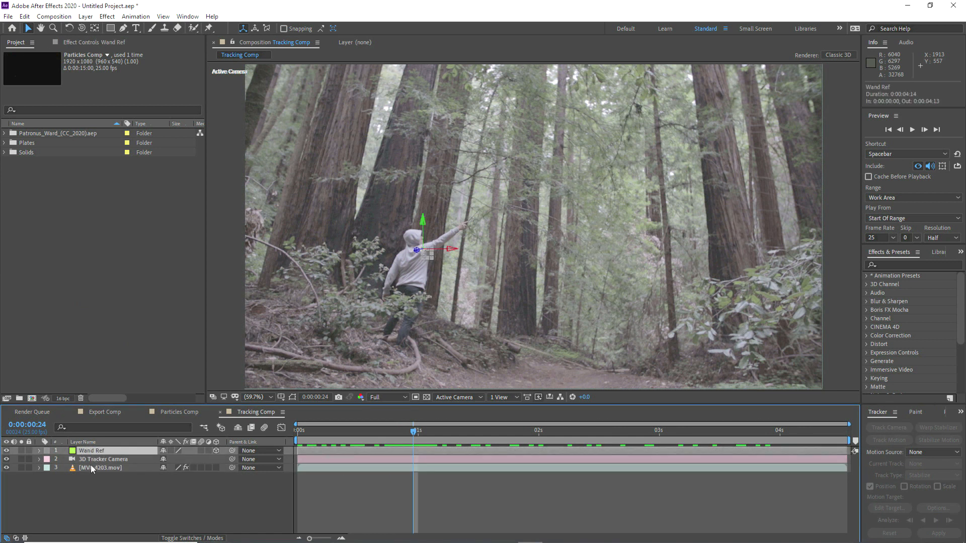
pyautogui.keyDown('shift'); pyautogui.click(90, 468); pyautogui.keyUp('shift')
pyautogui.hotkey('ctrl', 'c')
# Step: Paste the layers into Particles Comp, put footage above Floor, tracker camera below the locators, and delete Camera 1
pyautogui.click(183, 415)
pyautogui.moveTo(240, 404); pyautogui.dragTo(241, 362)
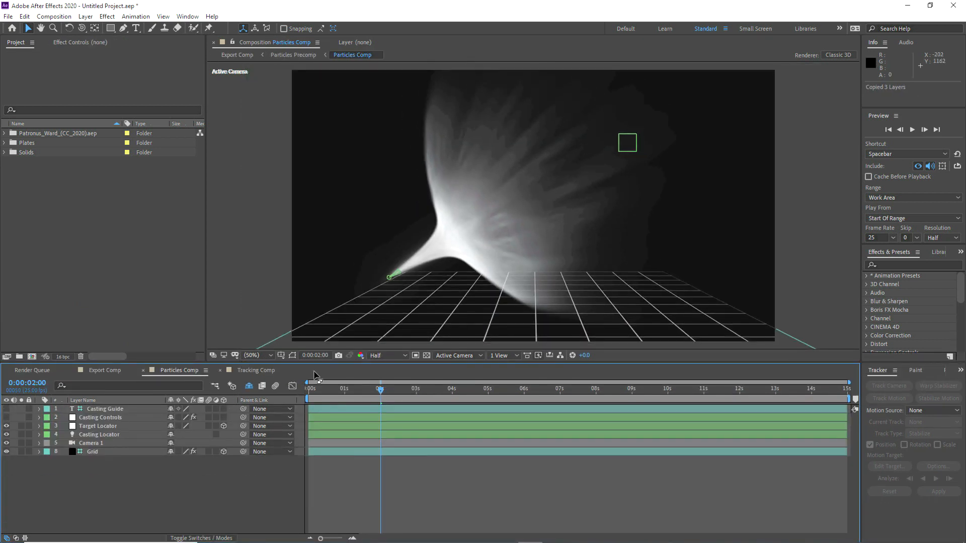
pyautogui.hotkey('ctrl', 'v')
pyautogui.click(6, 460)
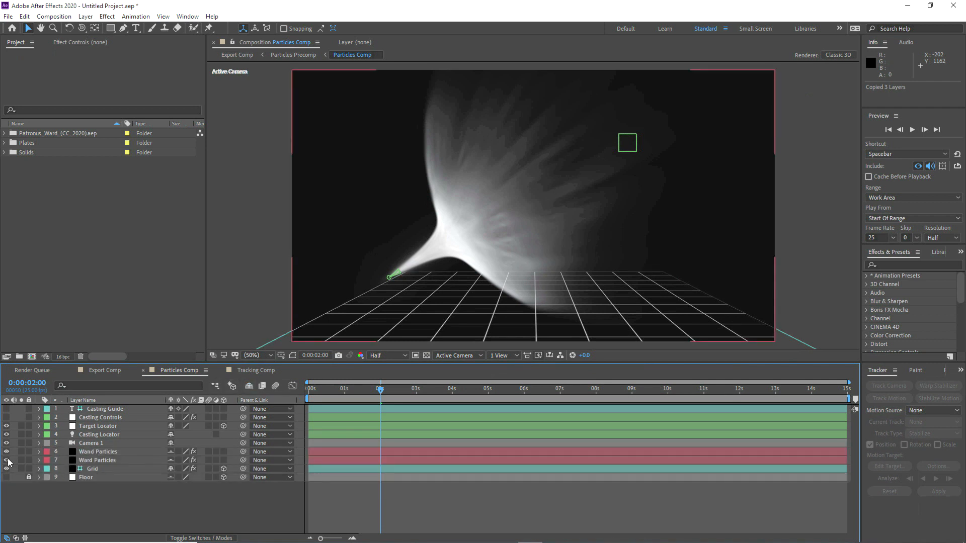
pyautogui.click(7, 460)
pyautogui.hotkey('ctrl', 'v')
pyautogui.moveTo(87, 427); pyautogui.dragTo(101, 499)
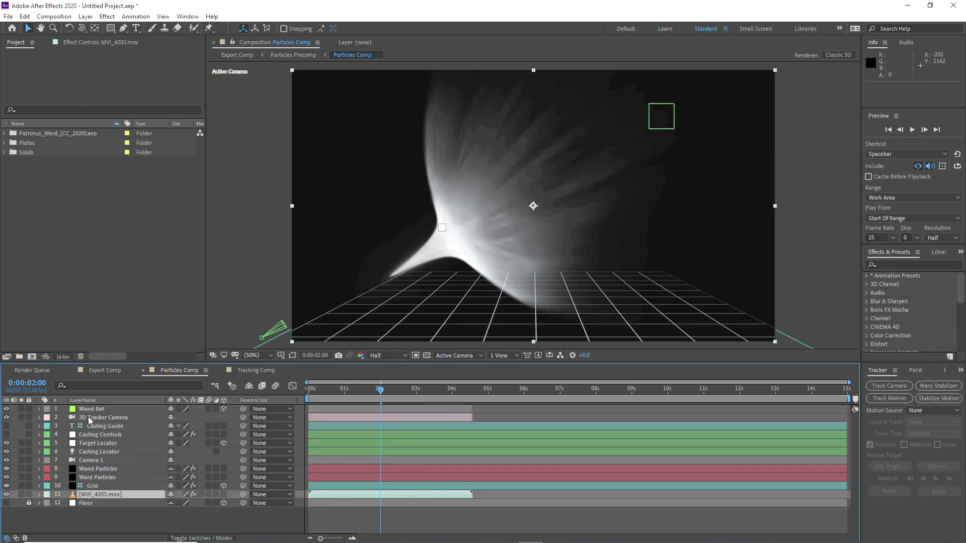
pyautogui.moveTo(89, 417); pyautogui.dragTo(86, 461)
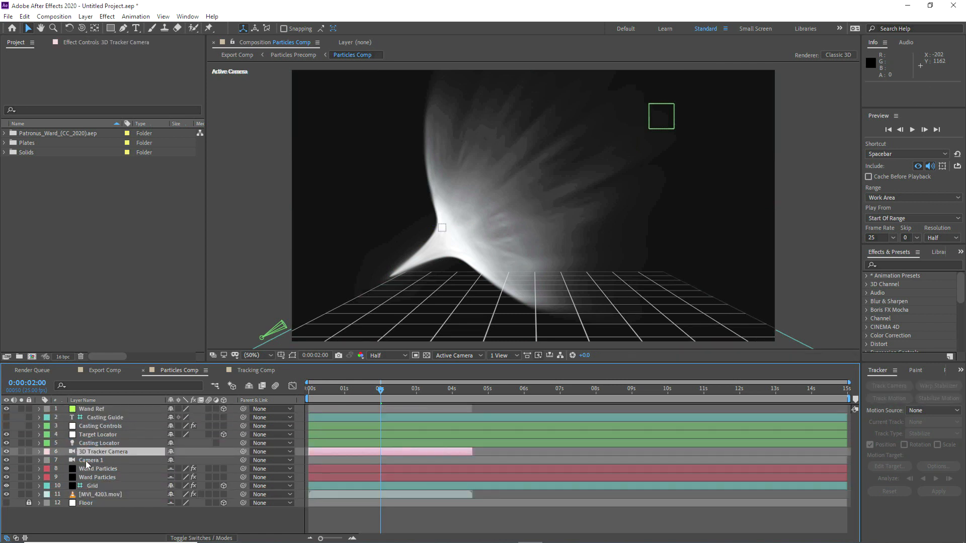
pyautogui.click(85, 461)
pyautogui.press('Delete')
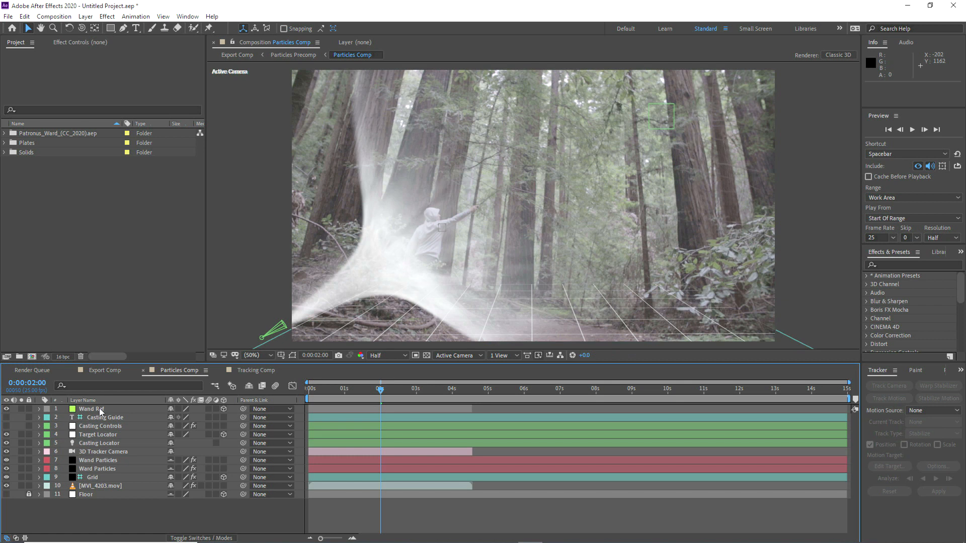
# Step: Copy Wand Ref's Position onto Casting Locator, setting it to 712.9, 588.8, -521.3
pyautogui.click(91, 408)
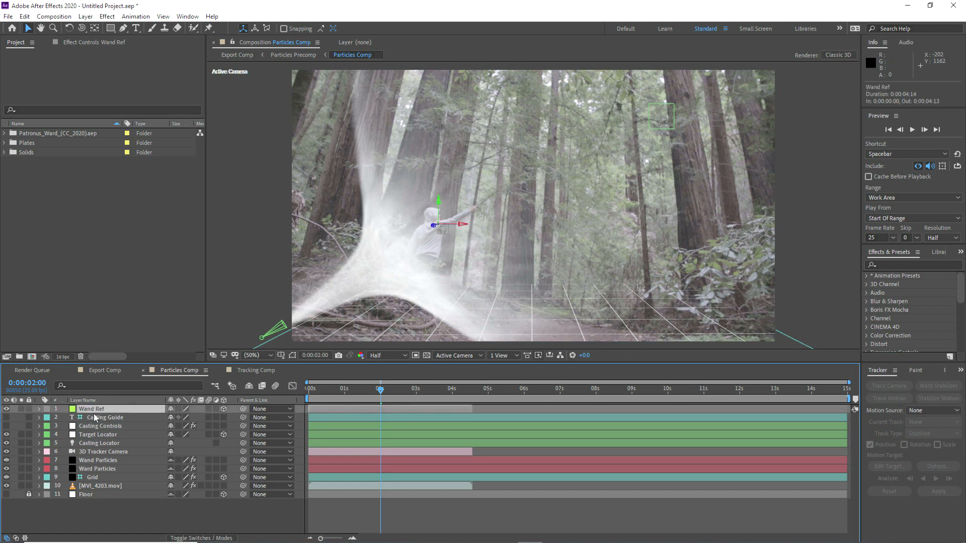
pyautogui.press('p')
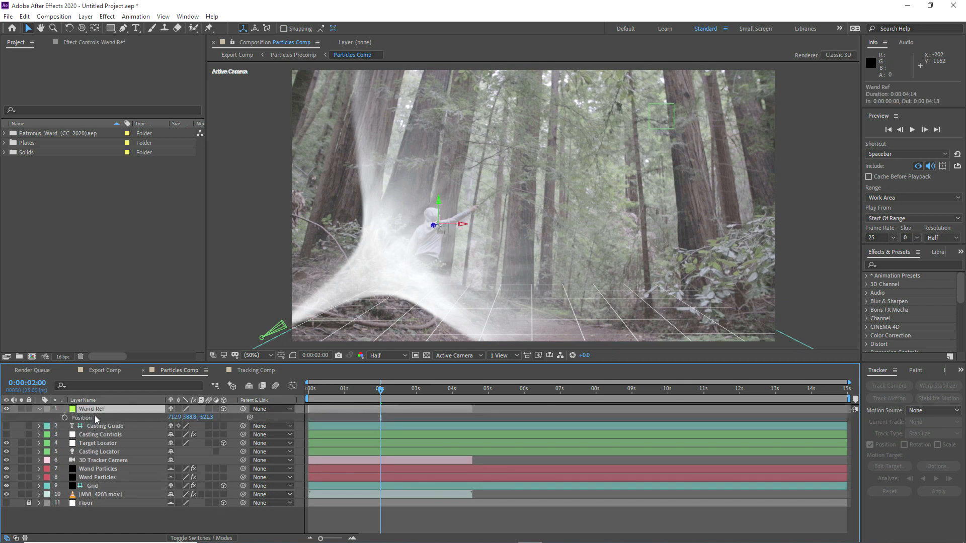
pyautogui.click(89, 418)
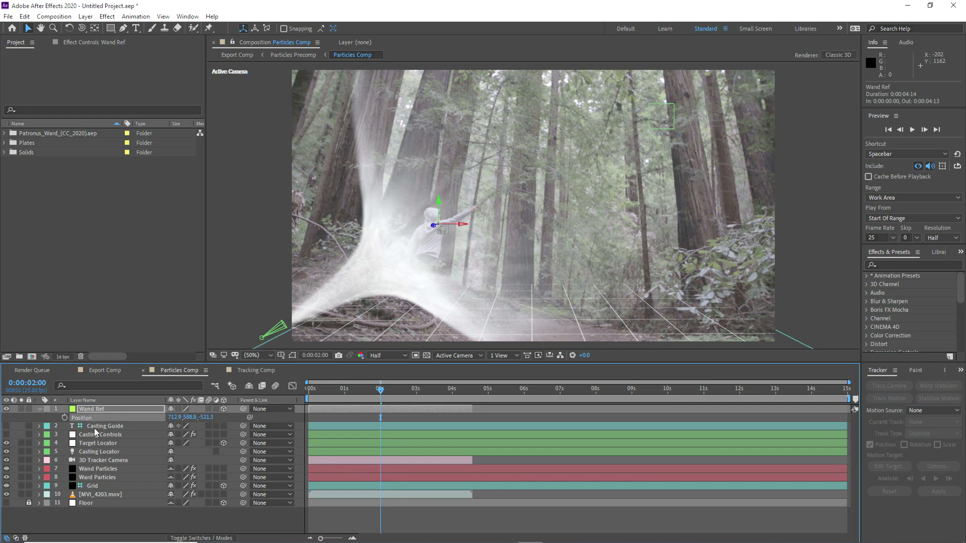
pyautogui.click(89, 452)
pyautogui.keyDown('shift'); pyautogui.click(88, 446); pyautogui.keyUp('shift')
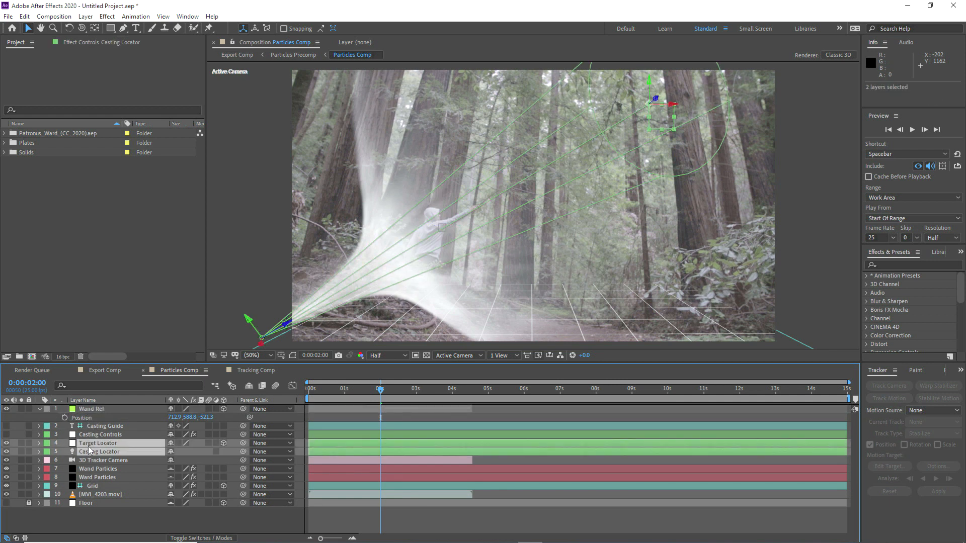
pyautogui.press('p')
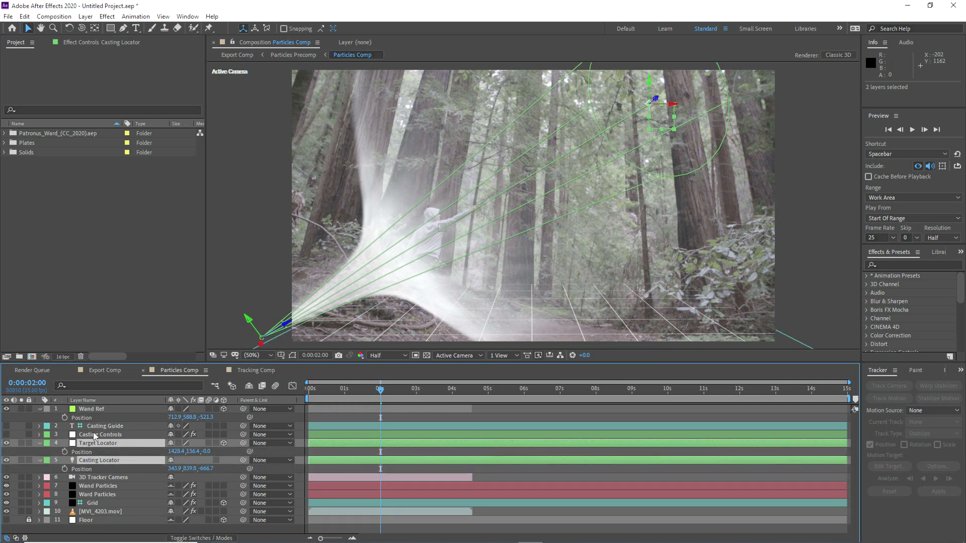
pyautogui.click(89, 435)
pyautogui.click(88, 418)
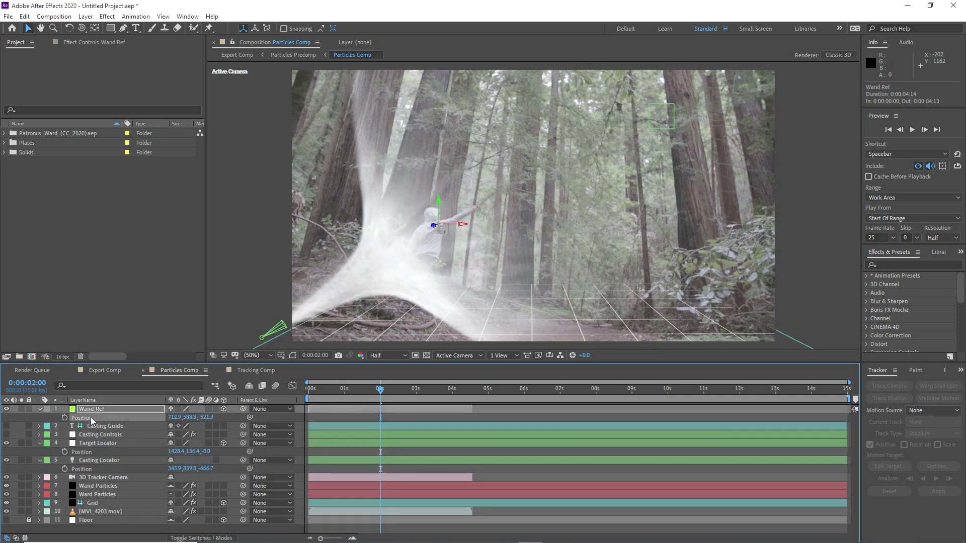
pyautogui.click(92, 461)
pyautogui.click(89, 469)
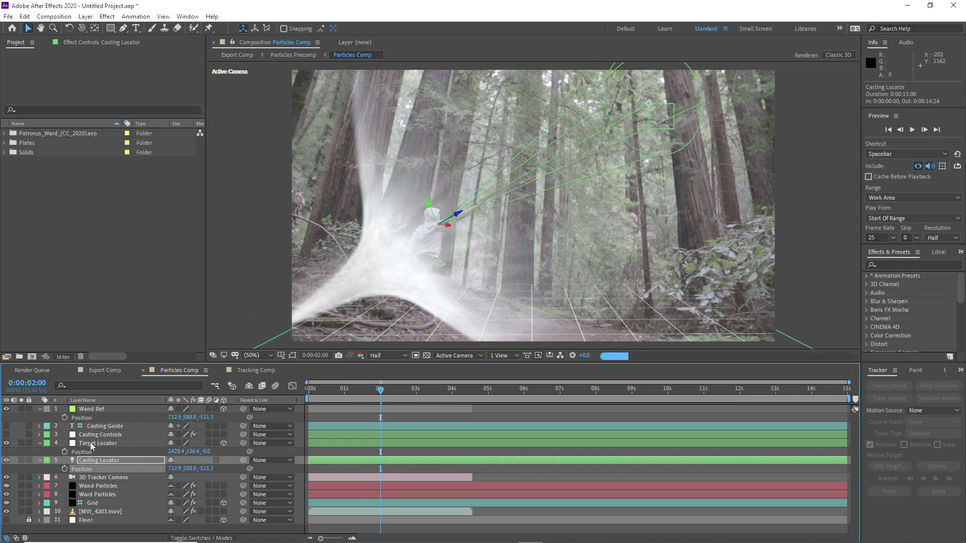
pyautogui.click(92, 443)
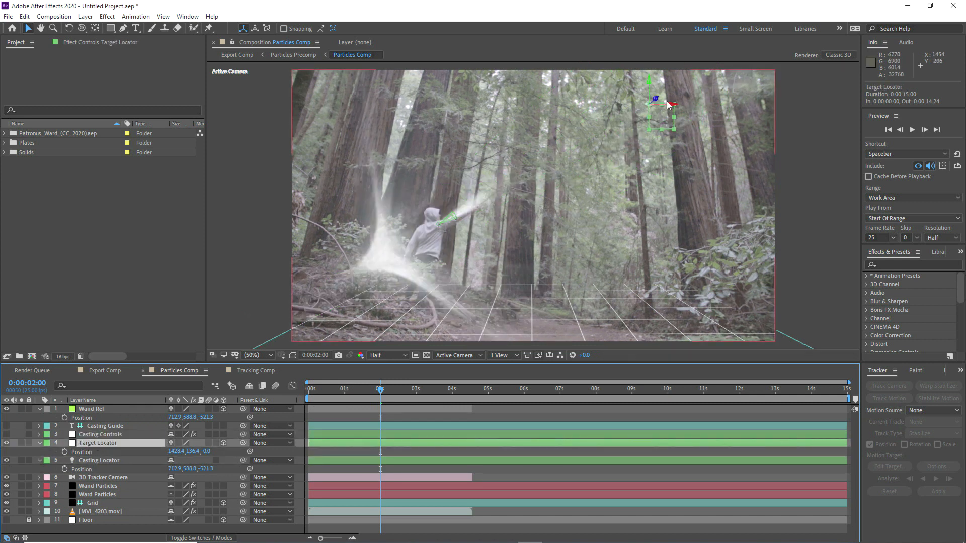
# Step: Trial-move the Target Locator with footage hidden, then undo back to before the Position paste
pyautogui.click(7, 511)
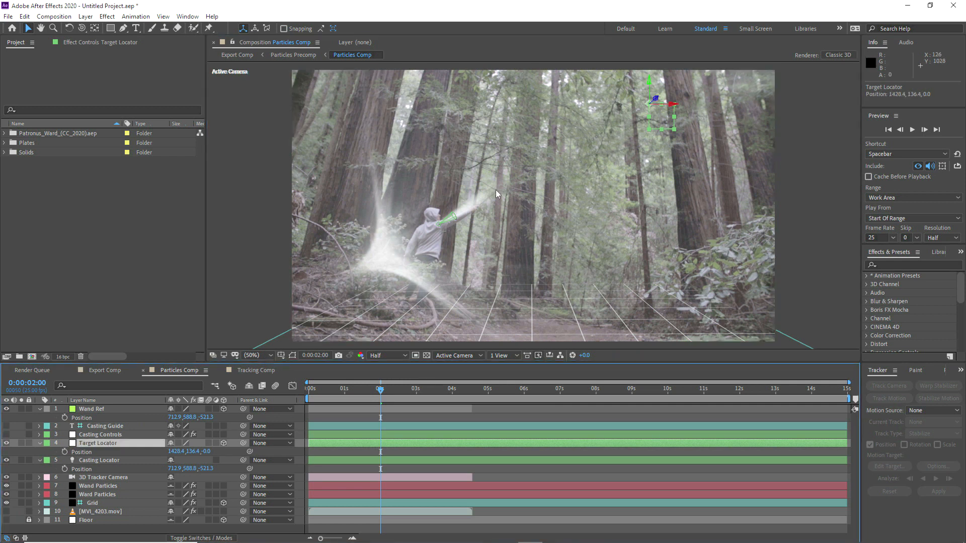
pyautogui.moveTo(656, 99); pyautogui.dragTo(730, 42)
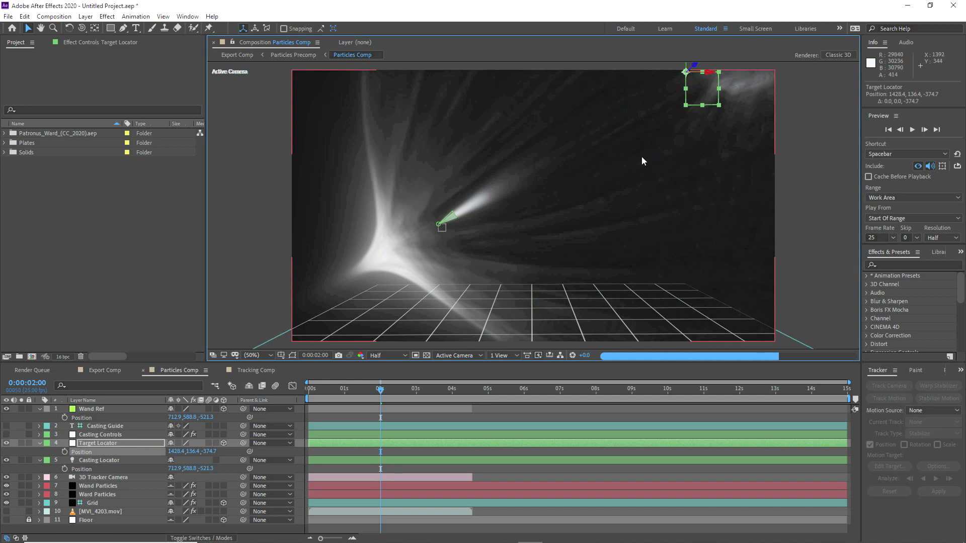
pyautogui.press(',')
pyautogui.press(',')
pyautogui.moveTo(623, 151); pyautogui.dragTo(693, 98)
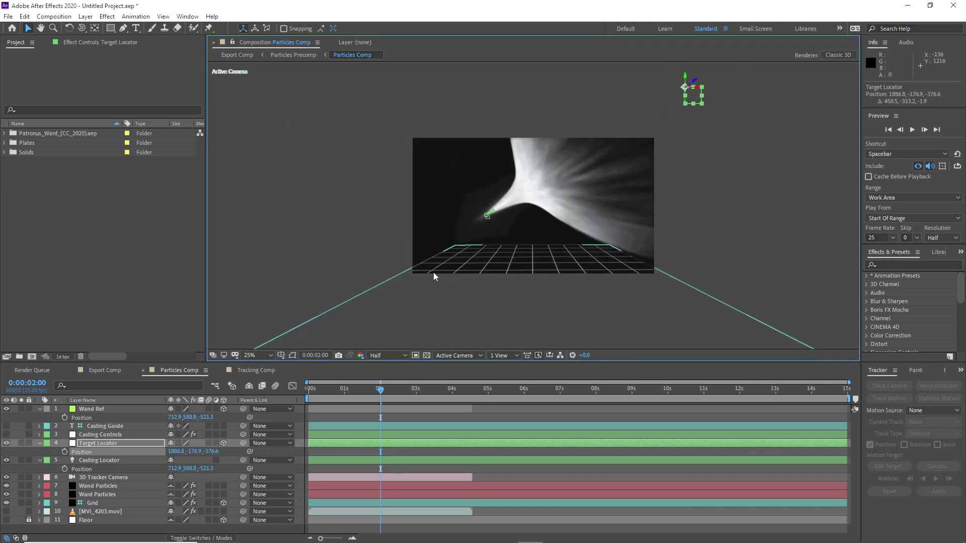
pyautogui.press('.')
pyautogui.press('.')
pyautogui.hotkey('ctrl', 'z')
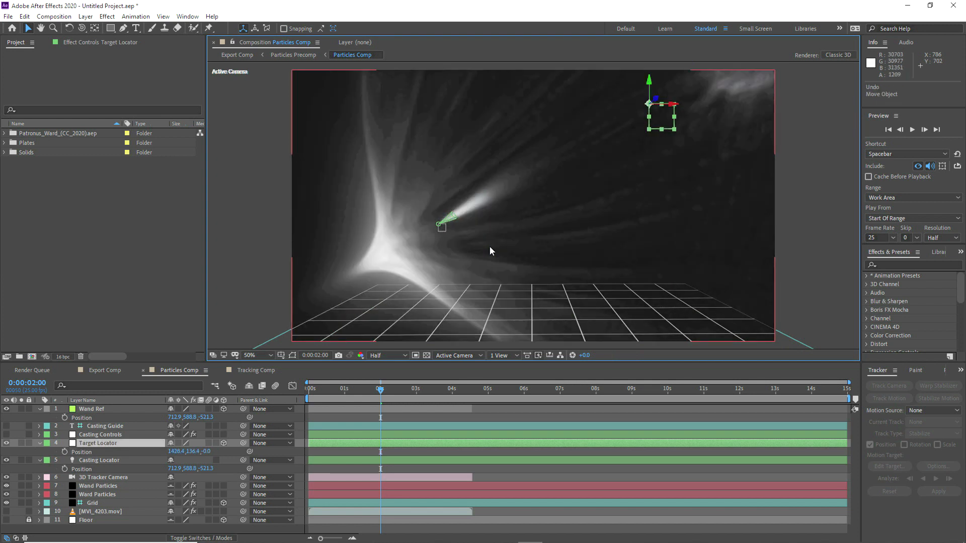
pyautogui.hotkey('ctrl', 'z')
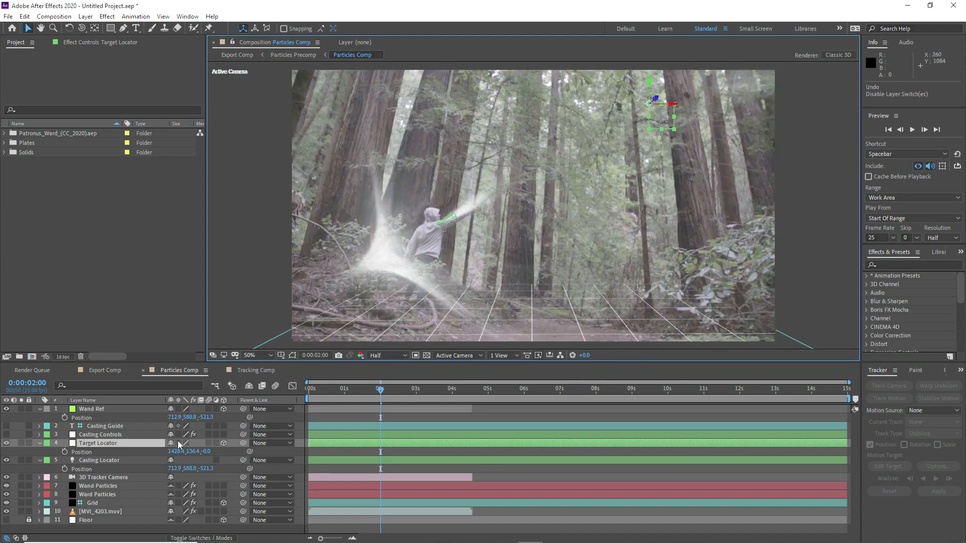
pyautogui.hotkey('ctrl', 'z')
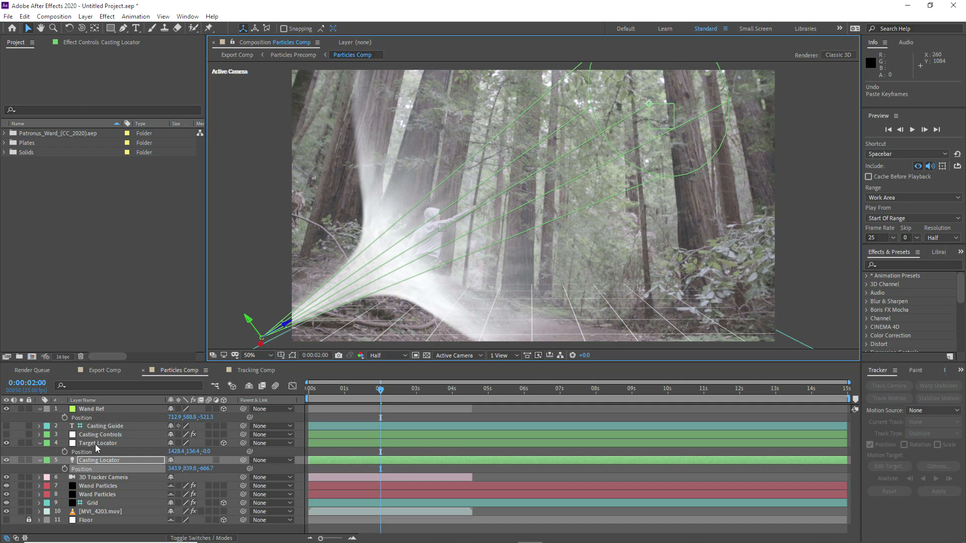
# Step: Move both locators toward the wand, then raise the Target Locator to 1786.5, -363.6, 377.5
pyautogui.keyDown('ctrl'); pyautogui.click(92, 460); pyautogui.keyUp('ctrl')
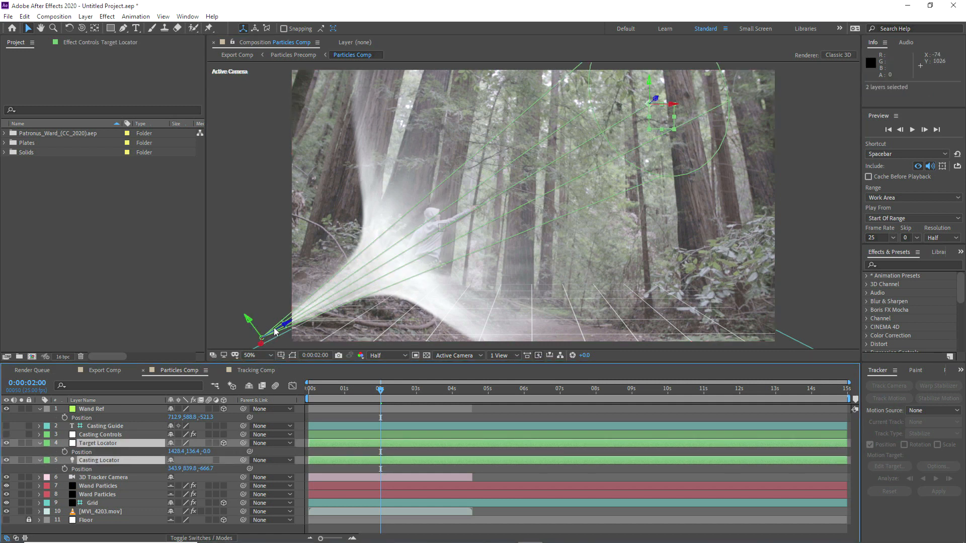
pyautogui.moveTo(261, 344); pyautogui.dragTo(523, 217)
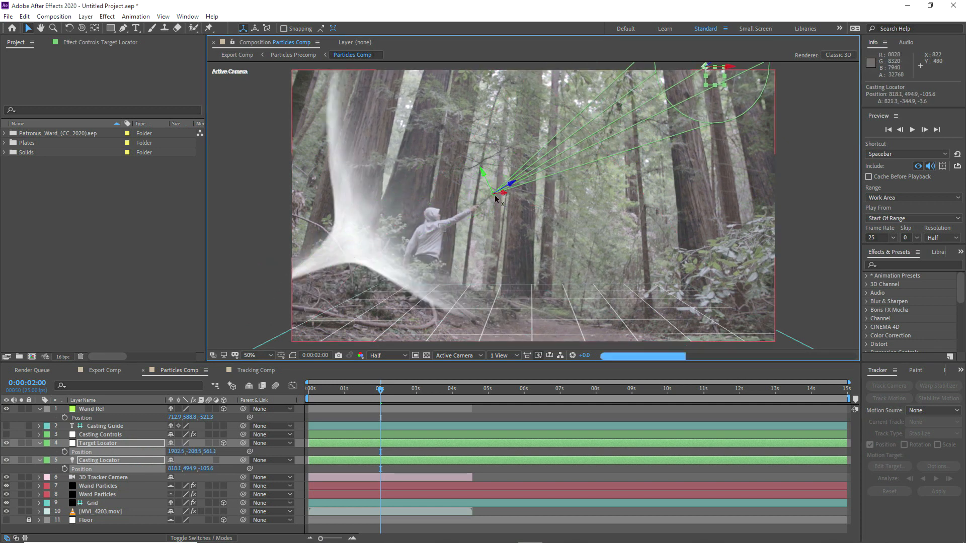
pyautogui.moveTo(442, 283); pyautogui.dragTo(394, 319)
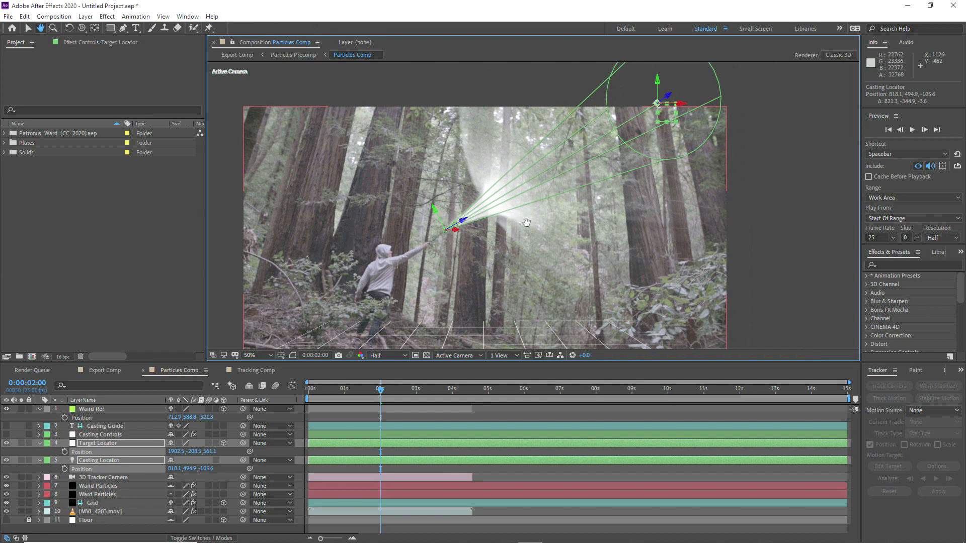
pyautogui.click(101, 443)
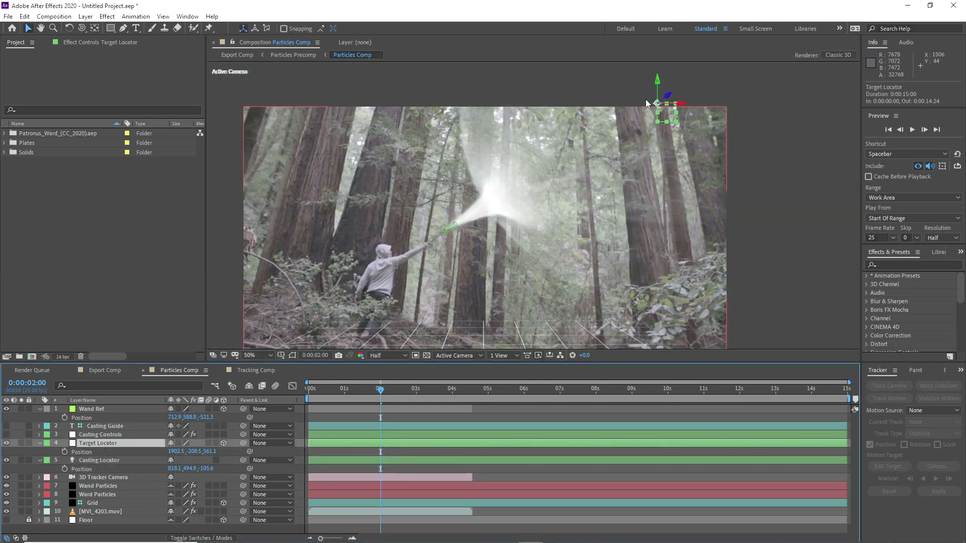
pyautogui.moveTo(647, 103); pyautogui.dragTo(654, 25)
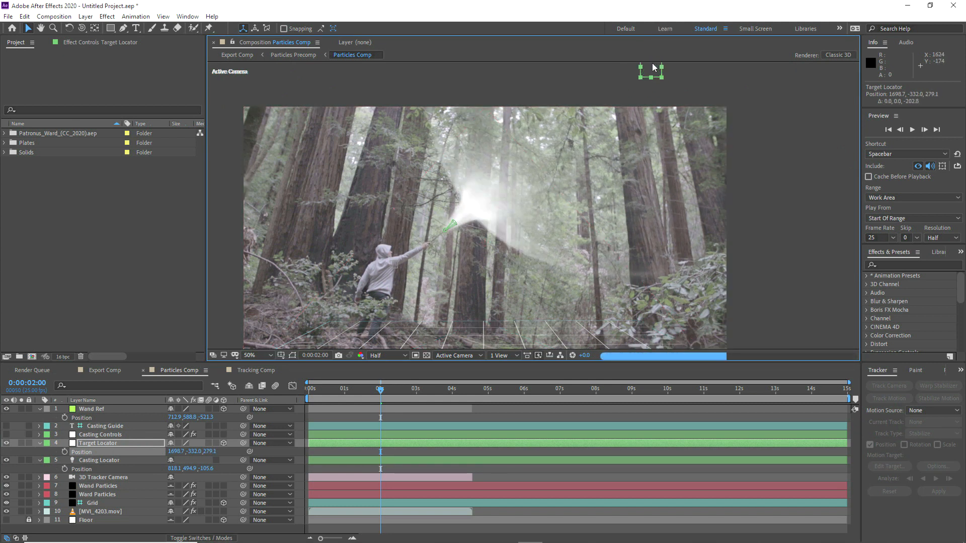
pyautogui.moveTo(585, 130); pyautogui.dragTo(539, 174)
pyautogui.moveTo(611, 87); pyautogui.dragTo(611, 107)
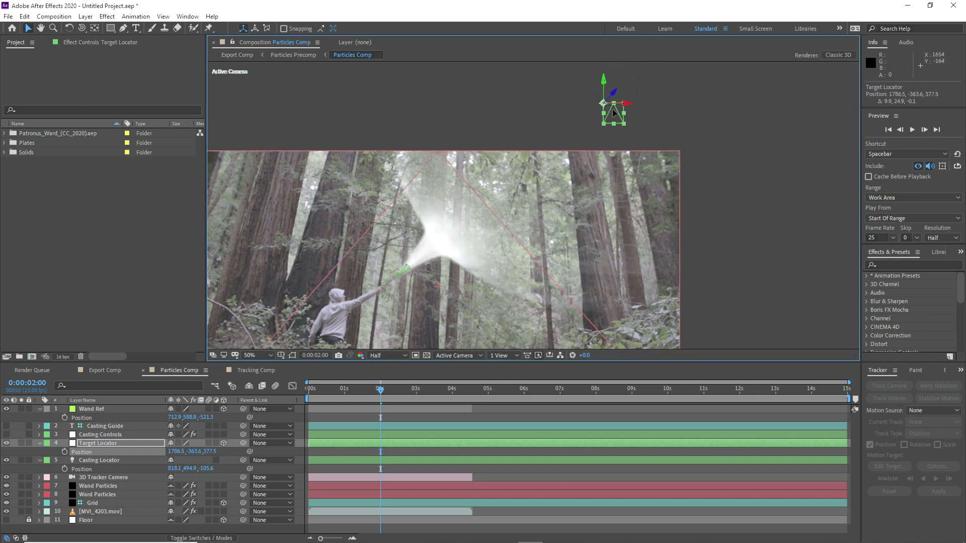
pyautogui.moveTo(588, 149); pyautogui.dragTo(658, 60)
# Step: Add a Curves effect to MVI_4203.mov and bend the RGB curve down to darken it
pyautogui.rightClick(98, 514)
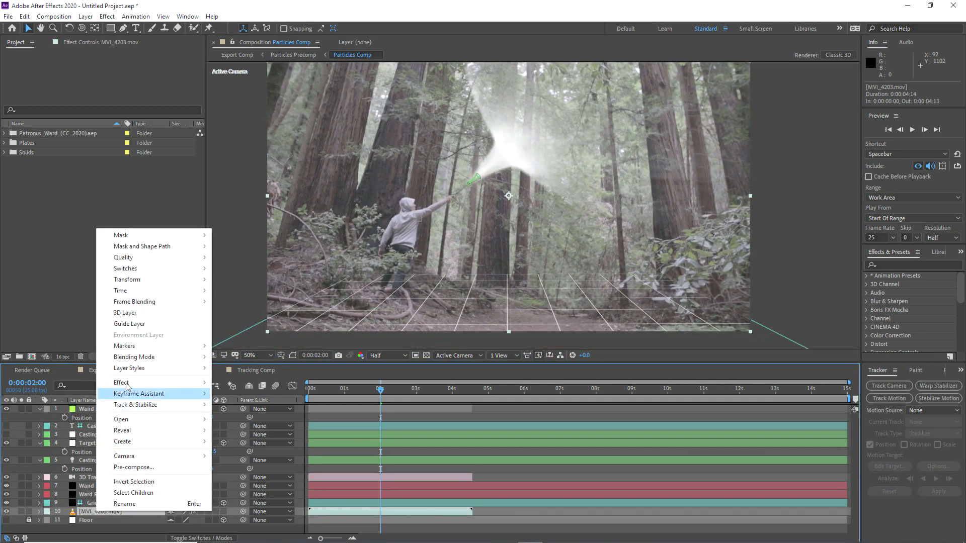
pyautogui.moveTo(194, 383)
pyautogui.moveTo(252, 206)
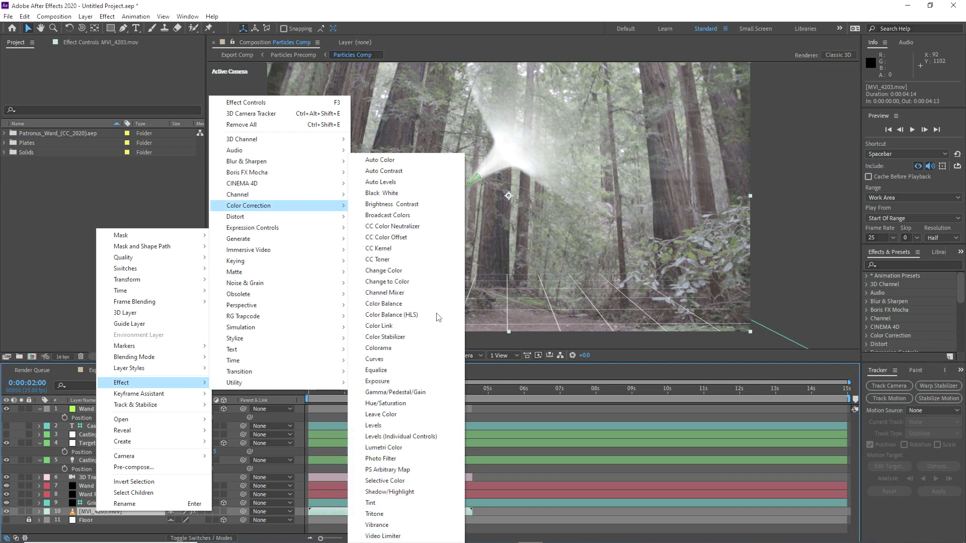
pyautogui.click(433, 359)
pyautogui.moveTo(87, 261)
pyautogui.mouseDown()
pyautogui.moveTo(101, 276)
pyautogui.moveTo(79, 255)
pyautogui.mouseUp()
# Step: Adjust the Blue, Red and Green curves for a cooler tint, then collapse Curves
pyautogui.click(134, 168)
pyautogui.click(134, 210)
pyautogui.click(134, 166)
pyautogui.click(133, 188)
pyautogui.click(133, 166)
pyautogui.click(134, 199)
pyautogui.moveTo(85, 260); pyautogui.dragTo(87, 262)
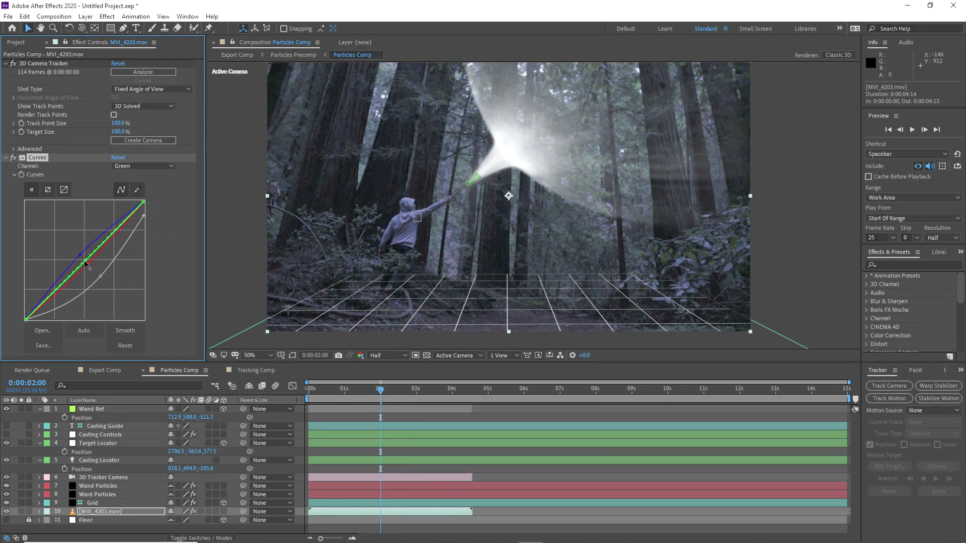
pyautogui.click(5, 158)
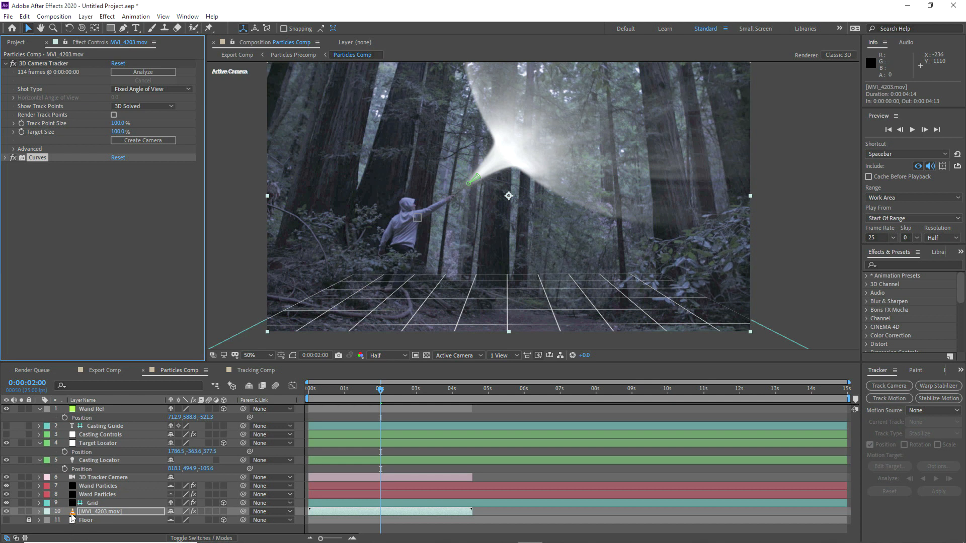
# Step: Lower Casting Controls' Ward Radius to 1862.81 and nudge the Target Locator slightly down-left
pyautogui.click(6, 444)
pyautogui.click(100, 435)
pyautogui.moveTo(105, 142); pyautogui.dragTo(461, 180)
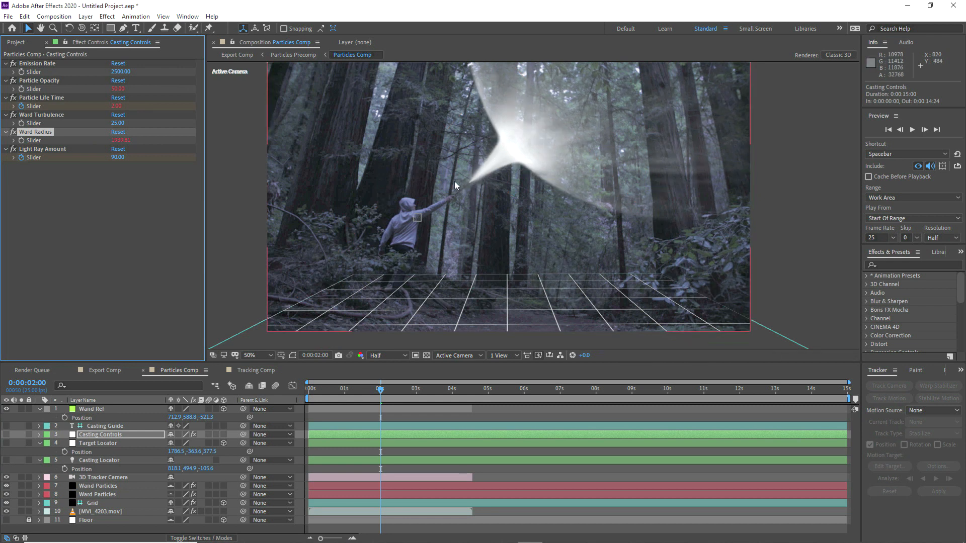
pyautogui.moveTo(127, 145); pyautogui.dragTo(88, 146)
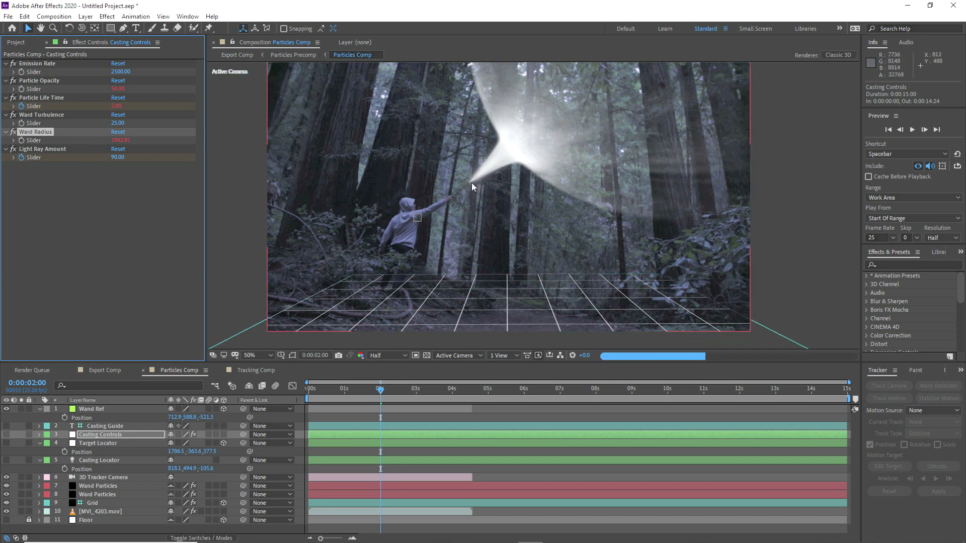
pyautogui.moveTo(624, 97); pyautogui.dragTo(621, 100)
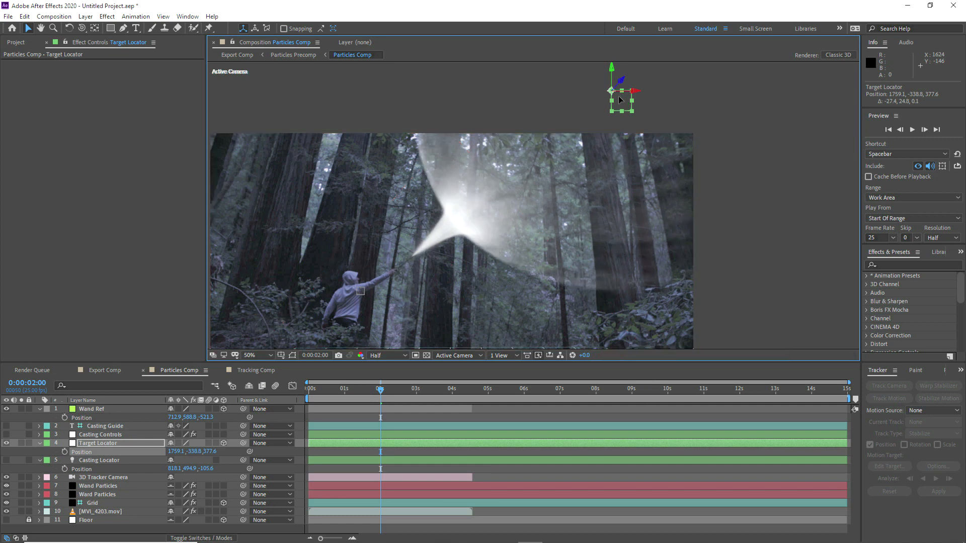
pyautogui.moveTo(620, 102); pyautogui.dragTo(615, 104)
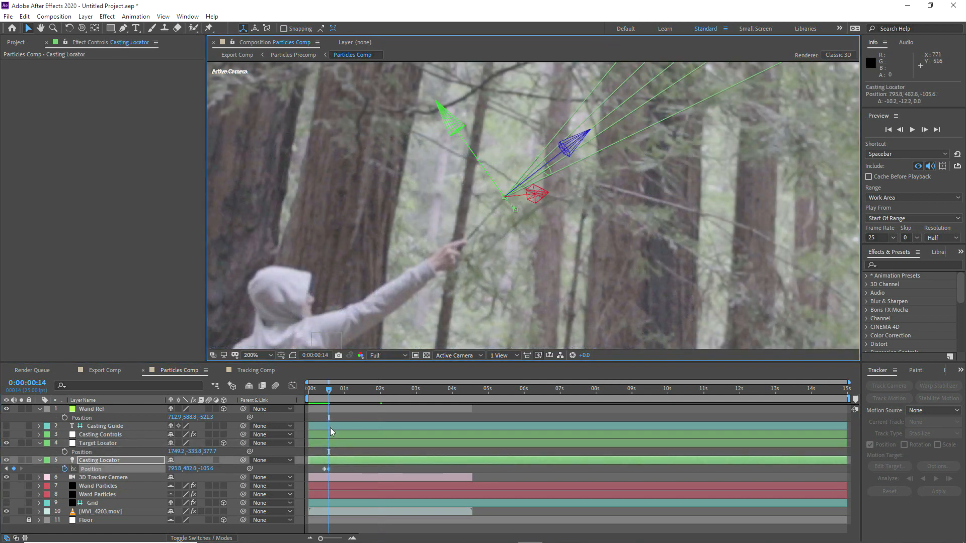
pyautogui.moveTo(328, 390); pyautogui.dragTo(334, 390)
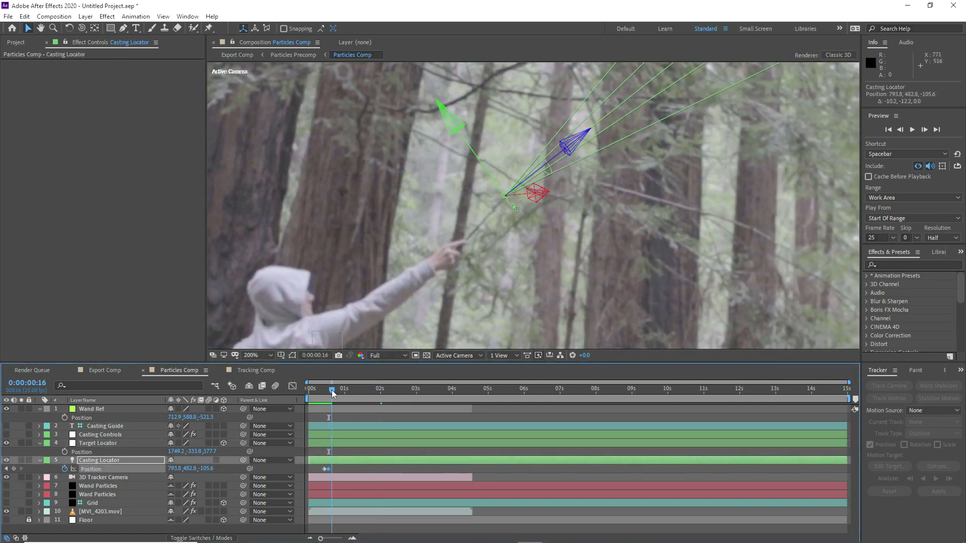
# Step: Keyframe the Casting Locator onto the wand tip across several frames, then return to 0:00:02:04
pyautogui.moveTo(477, 184); pyautogui.dragTo(470, 189)
pyautogui.press('pagedown')
pyautogui.press('pagedown')
pyautogui.press('pagedown')
pyautogui.press('pagedown')
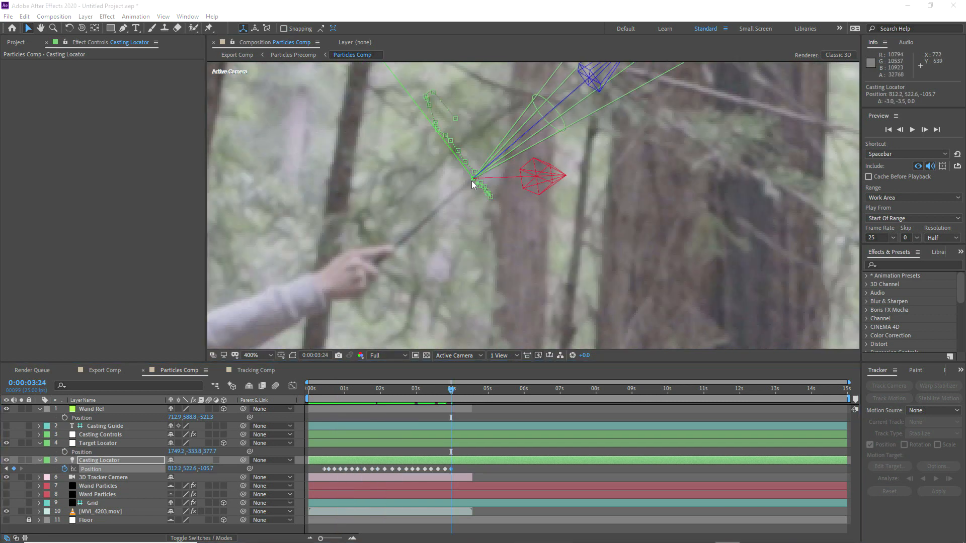
pyautogui.press('pagedown')
pyautogui.press('pagedown')
pyautogui.press('pagedown')
pyautogui.press('pagedown')
pyautogui.press('pagedown')
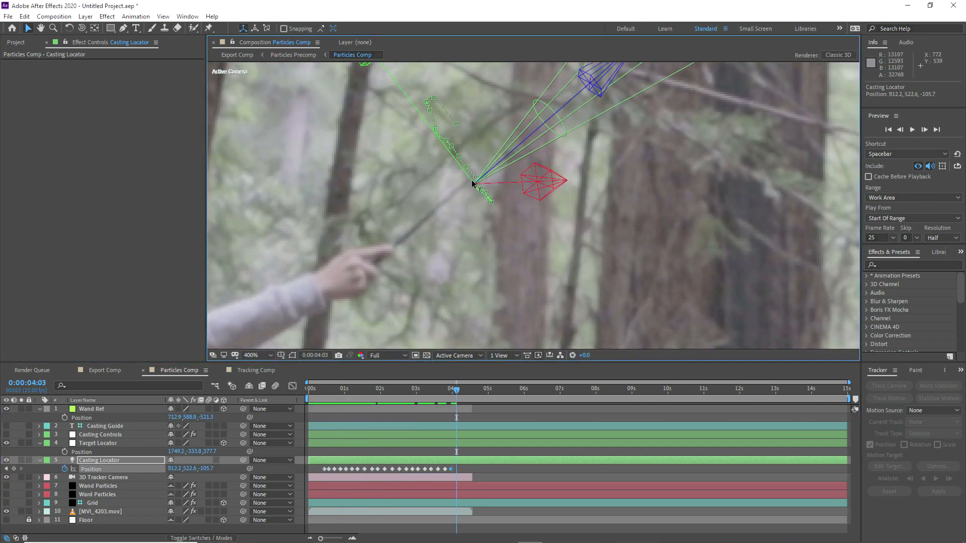
pyautogui.moveTo(473, 187); pyautogui.dragTo(459, 170)
pyautogui.press('pagedown')
pyautogui.press('pagedown')
pyautogui.press('pagedown')
pyautogui.press('pagedown')
pyautogui.press('pagedown')
pyautogui.press('pagedown')
pyautogui.press('pagedown')
pyautogui.press('pagedown')
pyautogui.press('pagedown')
pyautogui.press('pagedown')
pyautogui.press('pageup')
pyautogui.moveTo(453, 390); pyautogui.dragTo(324, 392)
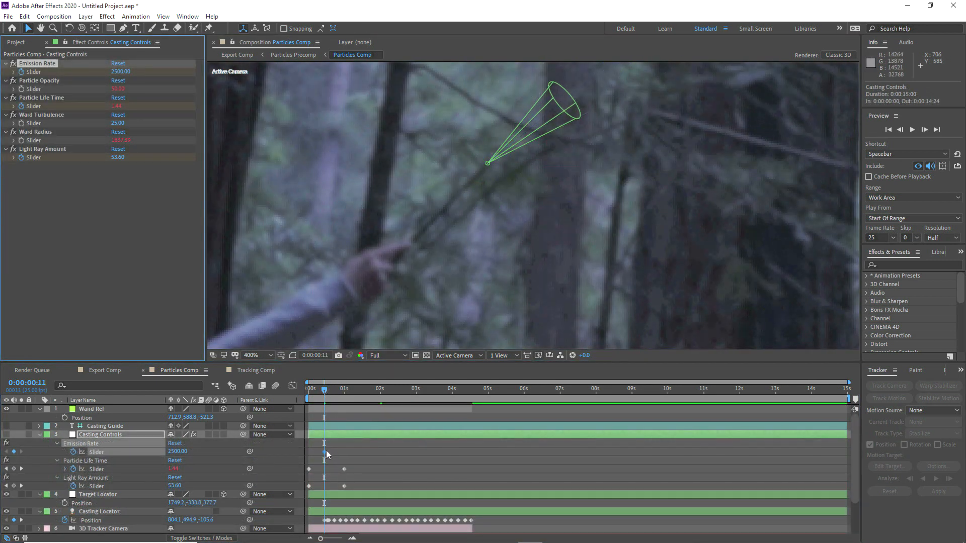
# Step: Set Emission Rate to 0 at frame 11 and move the Particle Life Time and Light Ray Amount keyframes there
pyautogui.moveTo(325, 455); pyautogui.dragTo(326, 456)
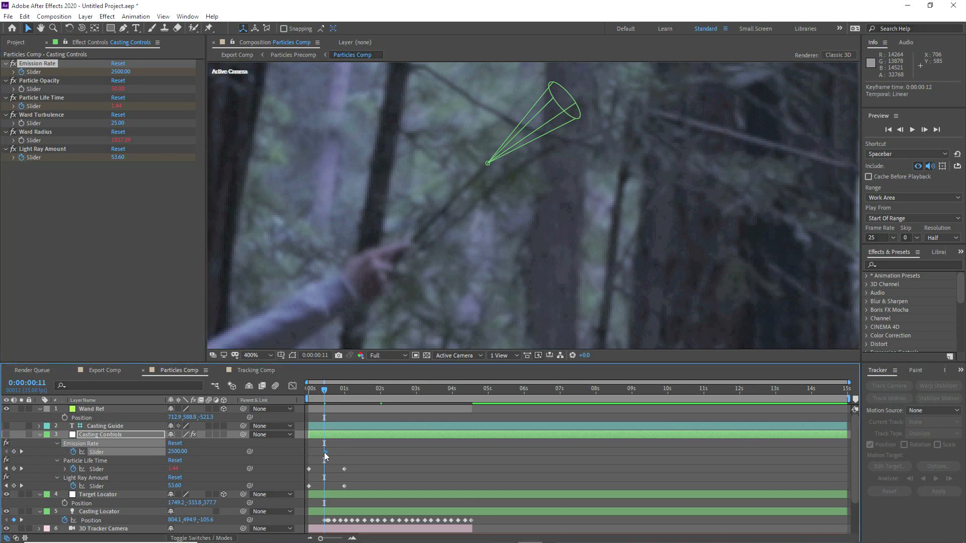
pyautogui.write('0')
pyautogui.click(358, 451)
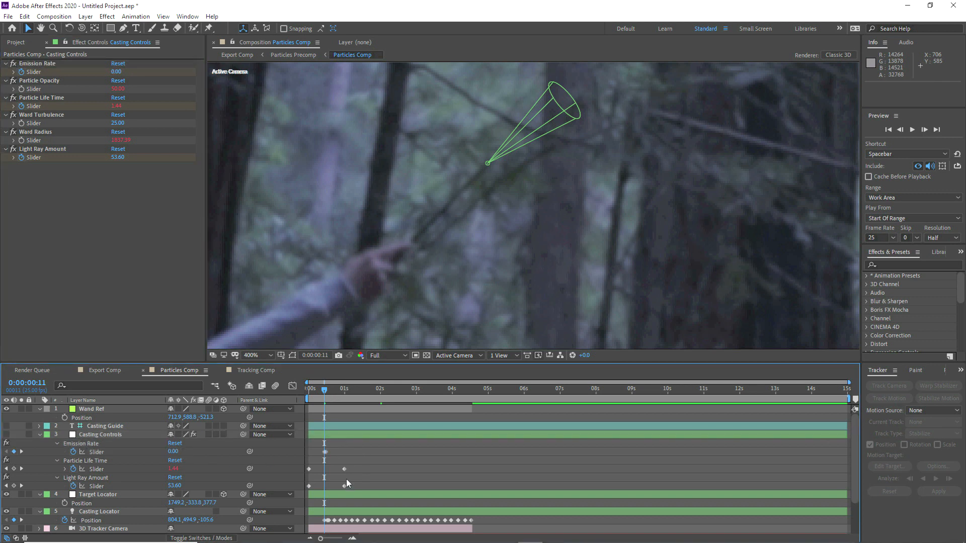
pyautogui.moveTo(322, 483)
pyautogui.mouseDown()
pyautogui.moveTo(307, 488)
pyautogui.moveTo(325, 487)
pyautogui.mouseUp()
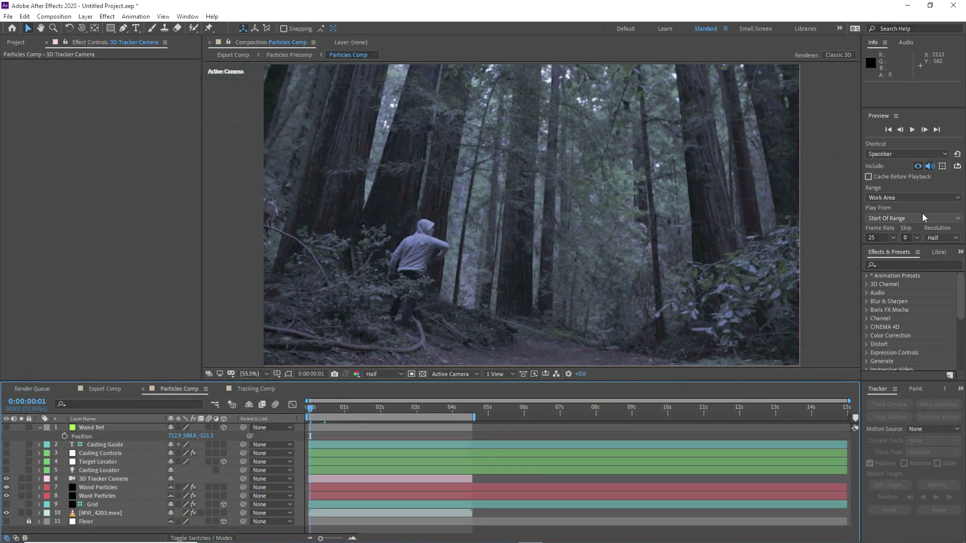
# Step: RAM-preview the spell, then stop and park at 2:15, where the beam is spread
pyautogui.click(913, 129)
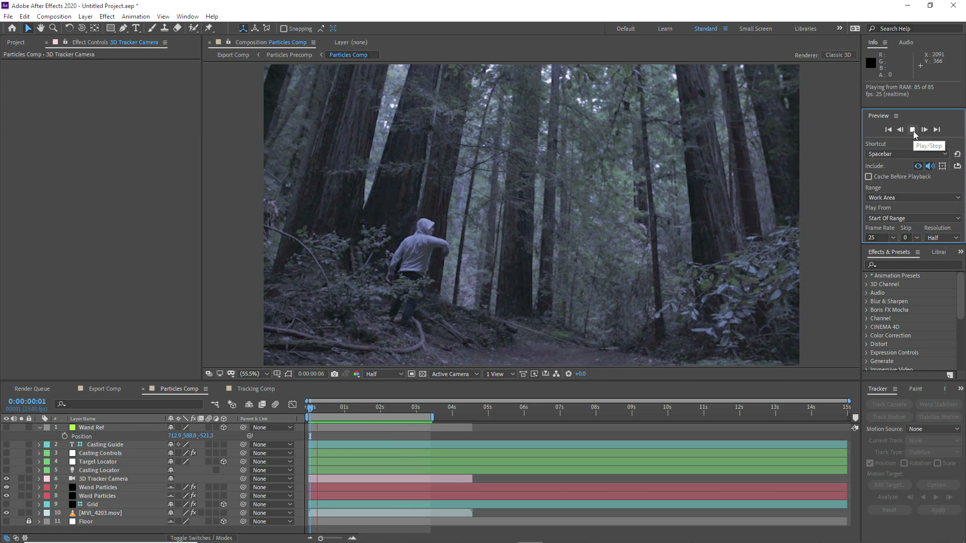
pyautogui.press('space')
pyautogui.moveTo(347, 408); pyautogui.dragTo(402, 405)
# Step: Make the Target Locator visible and set a starting Position keyframe at 1:09
pyautogui.click(85, 462)
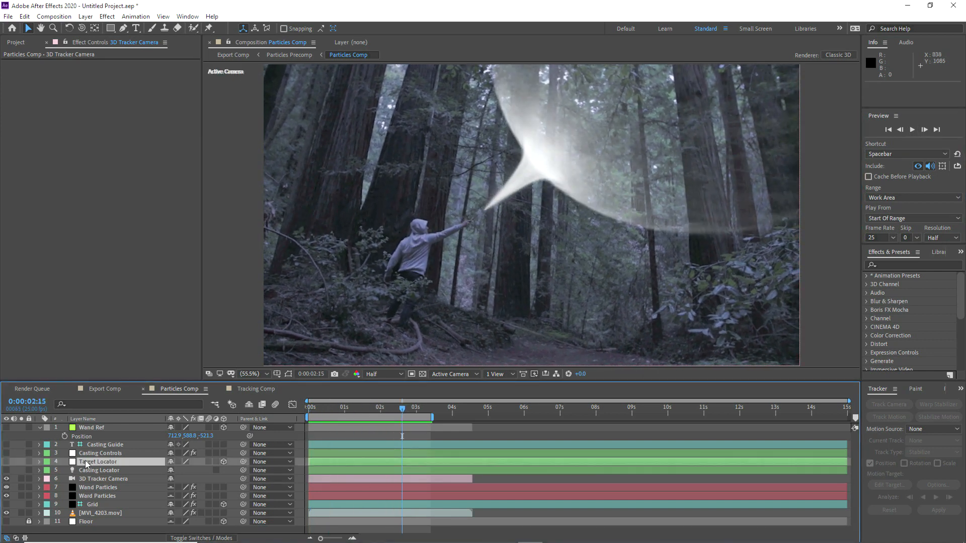
pyautogui.click(7, 462)
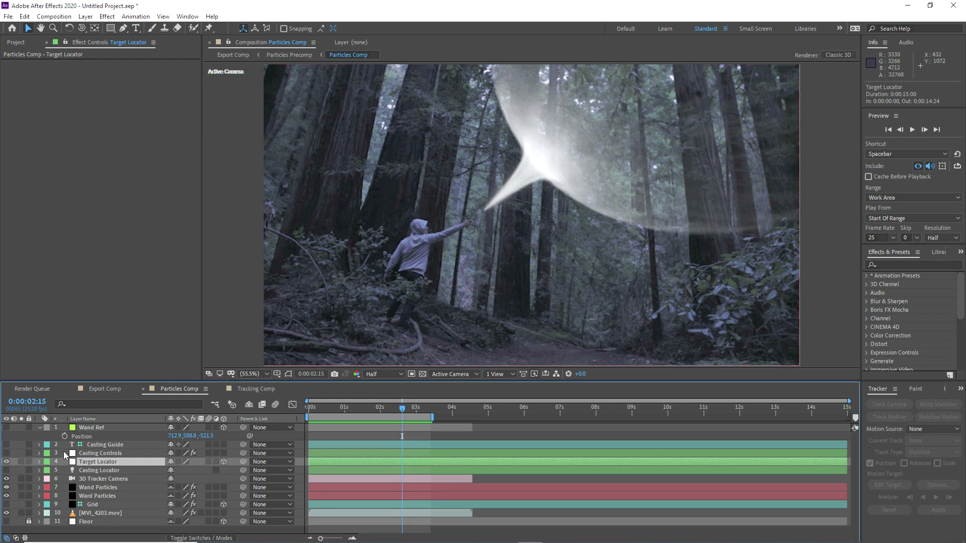
pyautogui.scroll(-1, 512, 227)
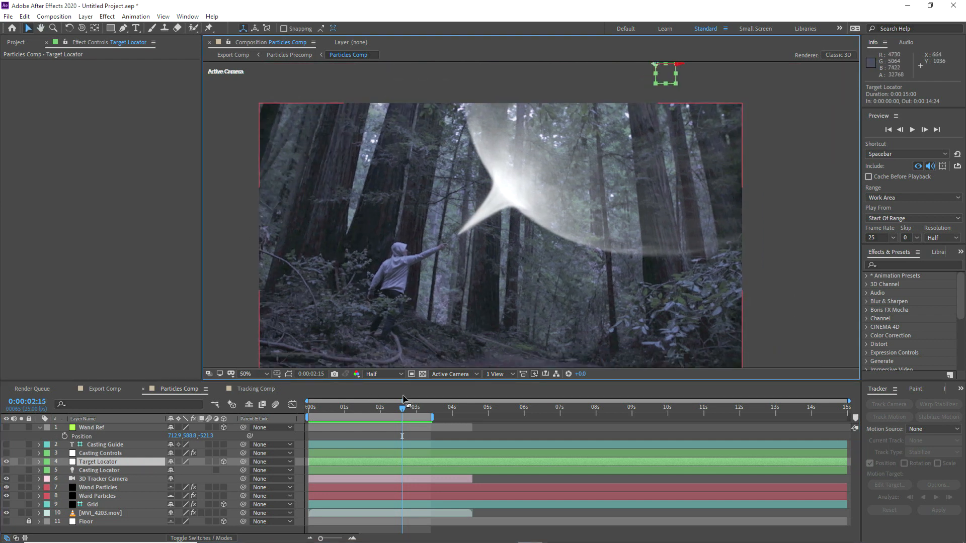
pyautogui.moveTo(402, 408); pyautogui.dragTo(357, 413)
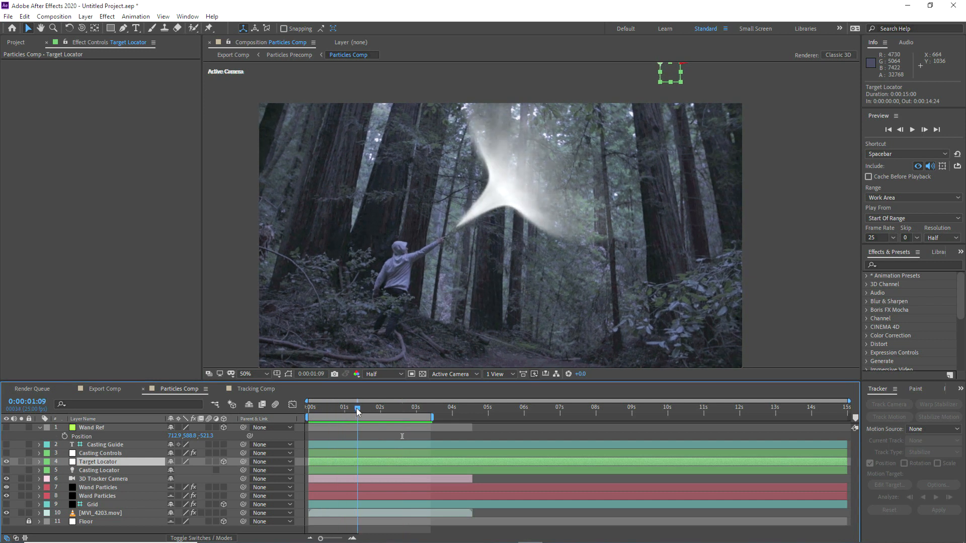
pyautogui.press('p')
pyautogui.click(65, 471)
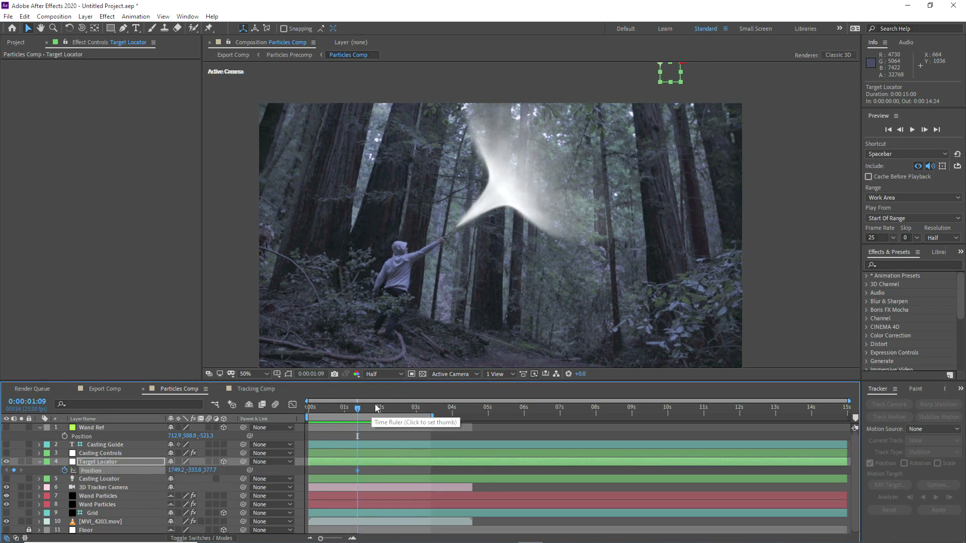
# Step: At 3:04, drag the Target Locator down-right to 1806.5, -273.6, 377.3
pyautogui.moveTo(358, 409); pyautogui.dragTo(422, 411)
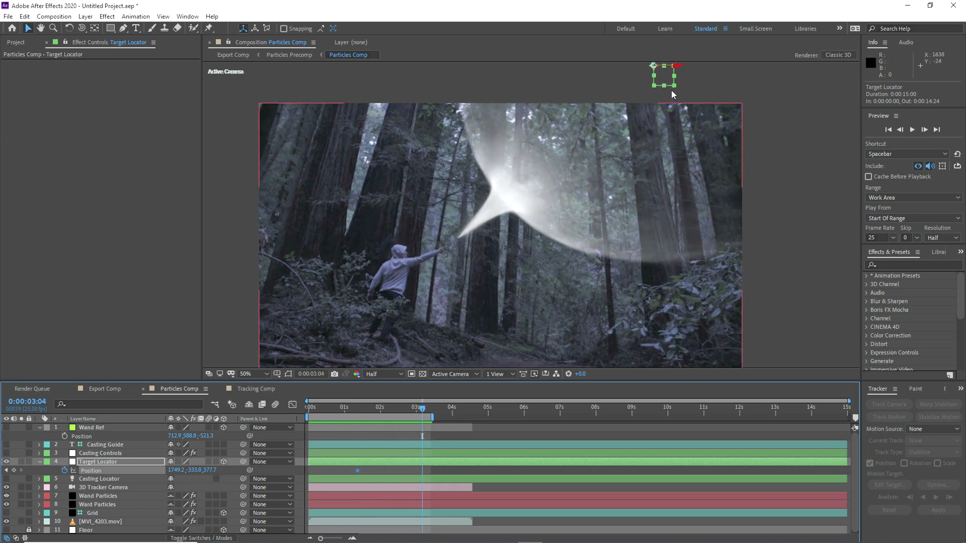
pyautogui.moveTo(665, 74); pyautogui.dragTo(673, 82)
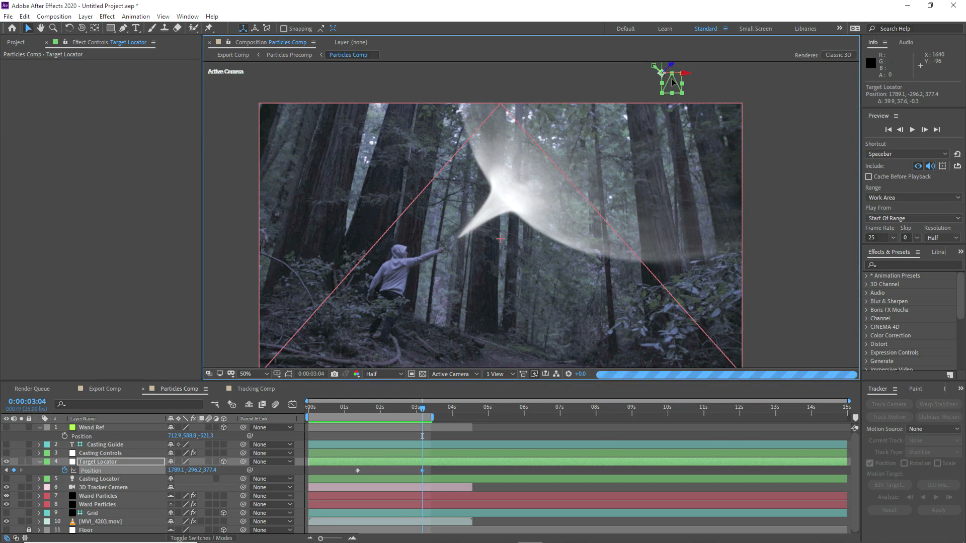
pyautogui.moveTo(675, 83); pyautogui.dragTo(677, 87)
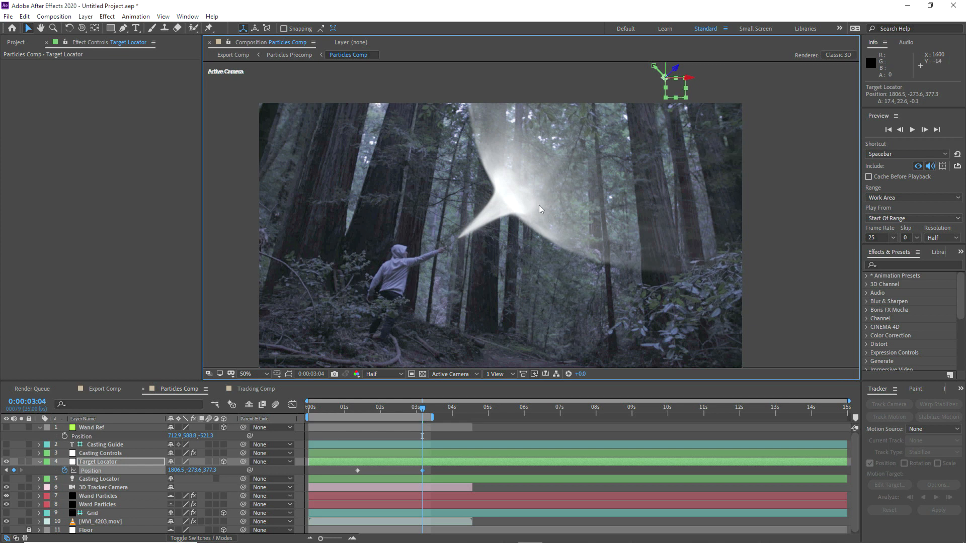
# Step: At 1:09, raise Casting Controls' Ward Radius to 1892.05 and shift that keyframe to 1:11
pyautogui.click(104, 454)
pyautogui.click(356, 409)
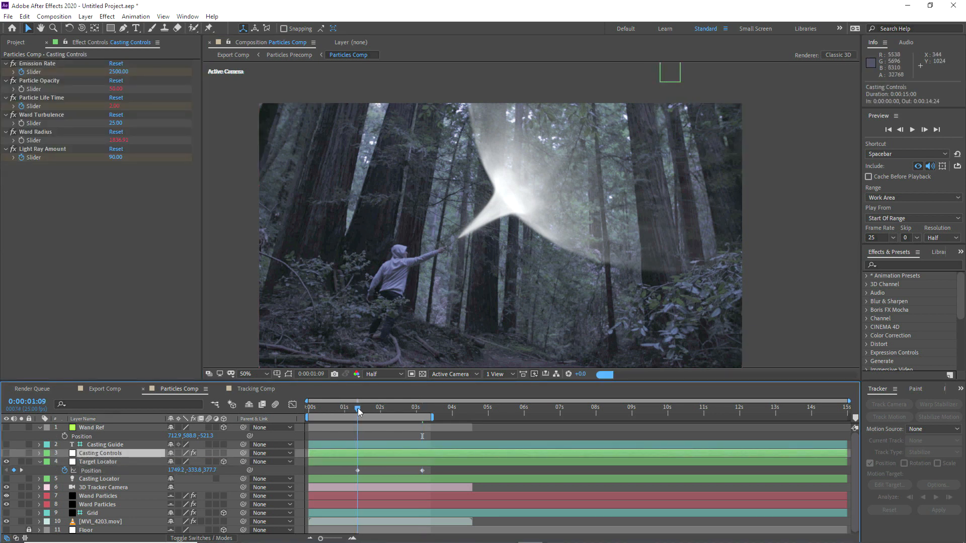
pyautogui.click(24, 133)
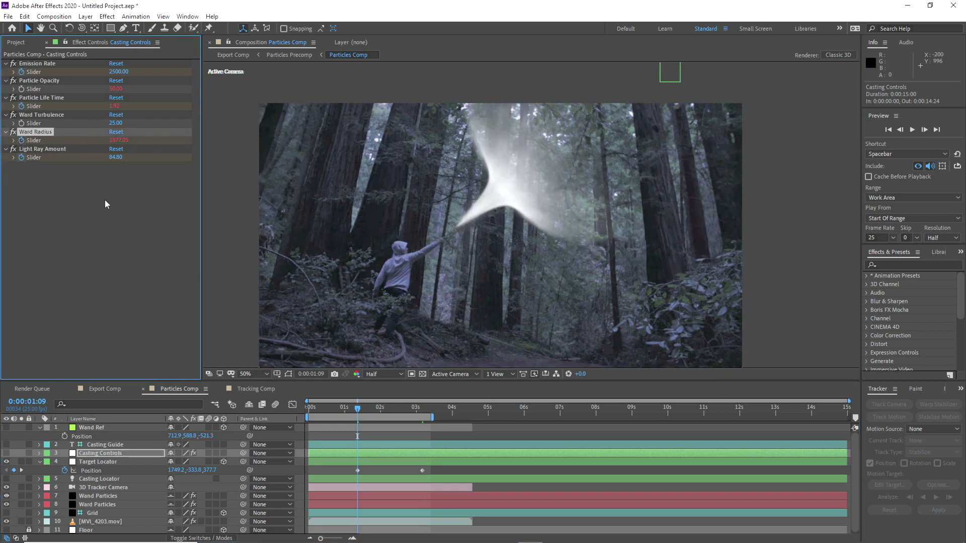
pyautogui.moveTo(116, 140); pyautogui.dragTo(117, 140)
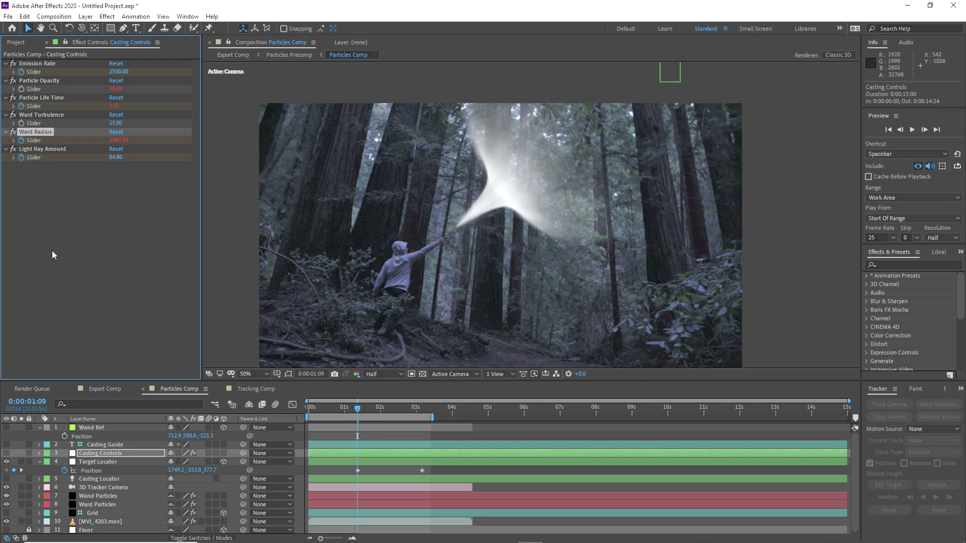
pyautogui.press('u')
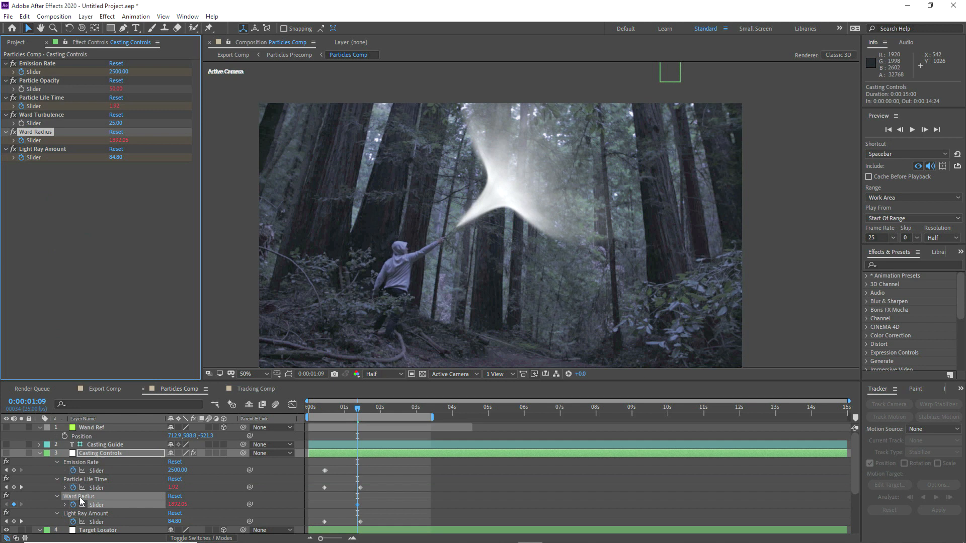
pyautogui.moveTo(358, 505); pyautogui.dragTo(361, 505)
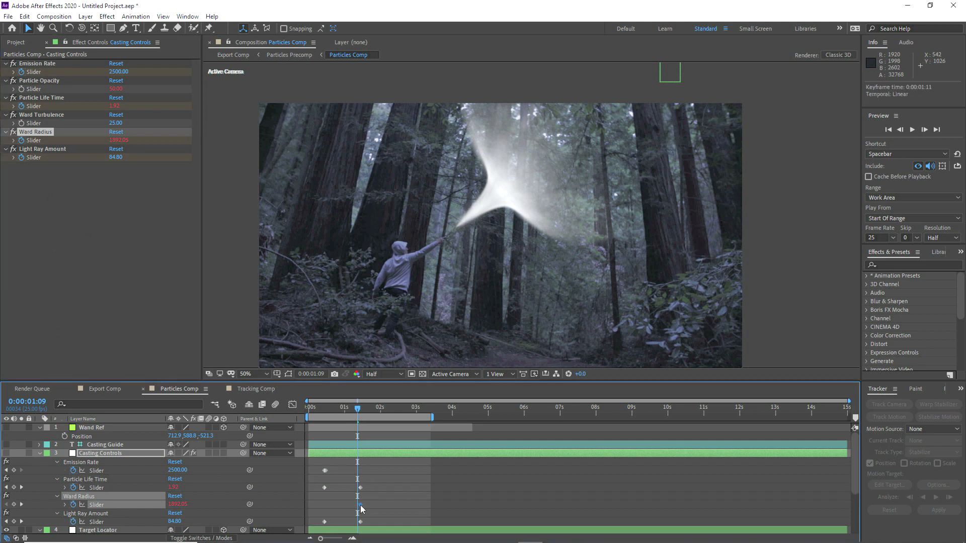
# Step: At 3:04, increase Ward Radius to 1946.91
pyautogui.scroll(-3, 390, 488)
pyautogui.click(421, 411)
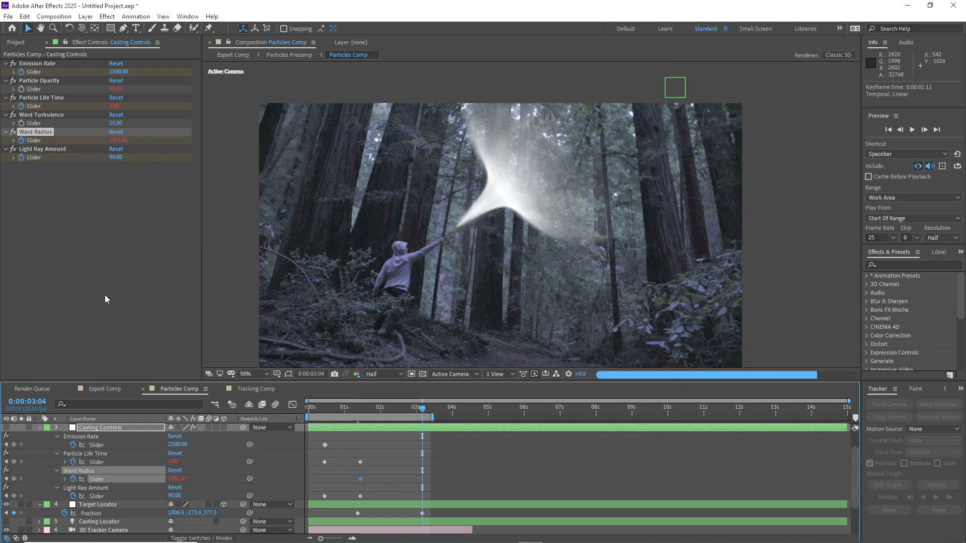
pyautogui.click(87, 428)
pyautogui.press('u')
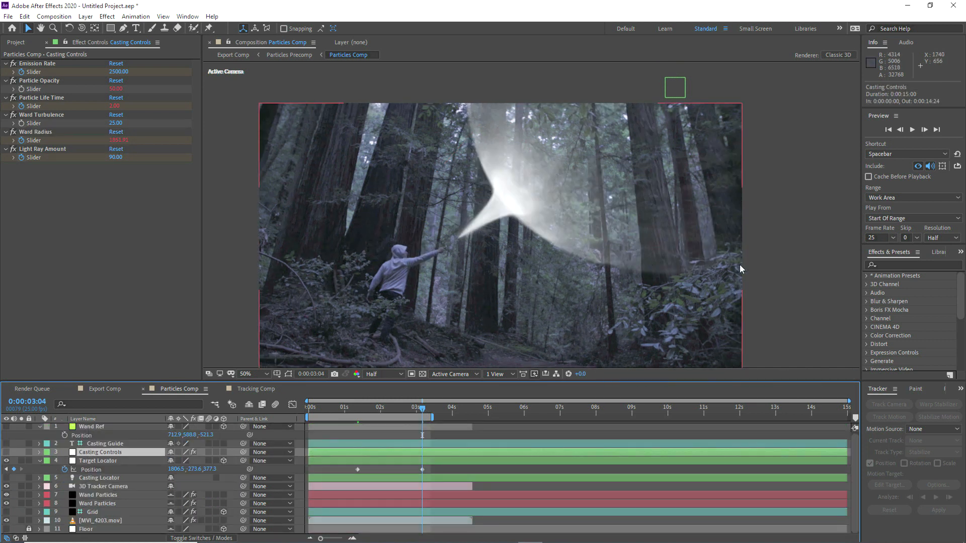
pyautogui.moveTo(116, 140); pyautogui.dragTo(131, 141)
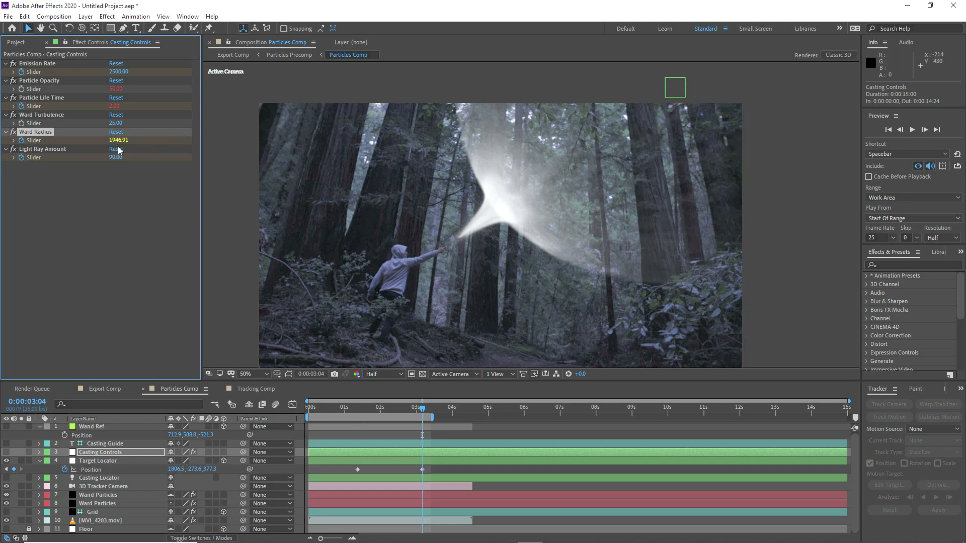
# Step: Nudge the Target Locator right to 1831.6, -281.1, 376.9 at 3:04
pyautogui.click(85, 462)
pyautogui.moveTo(673, 85); pyautogui.dragTo(678, 83)
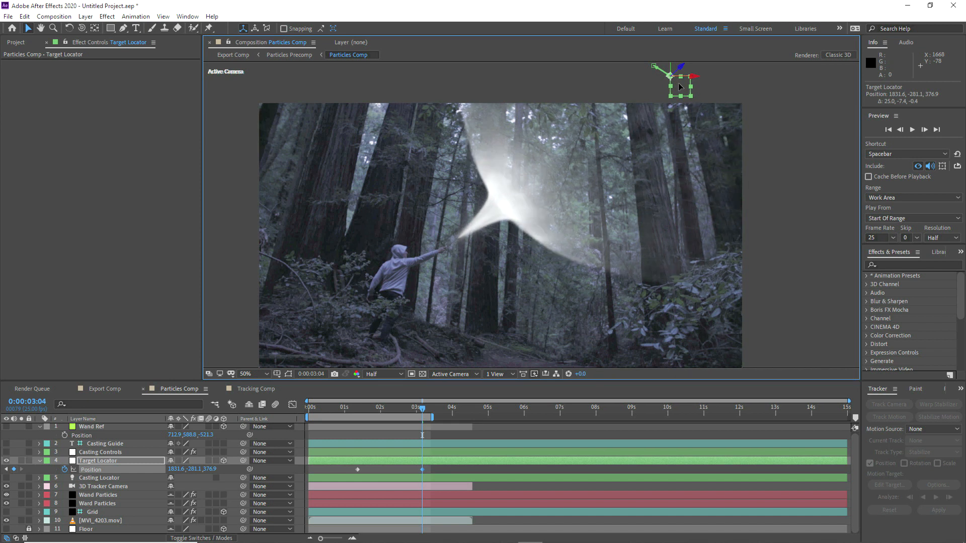
pyautogui.click(256, 373)
# Step: Fit the viewer and preview the updated spell, stopping at 2:09
pyautogui.click(261, 199)
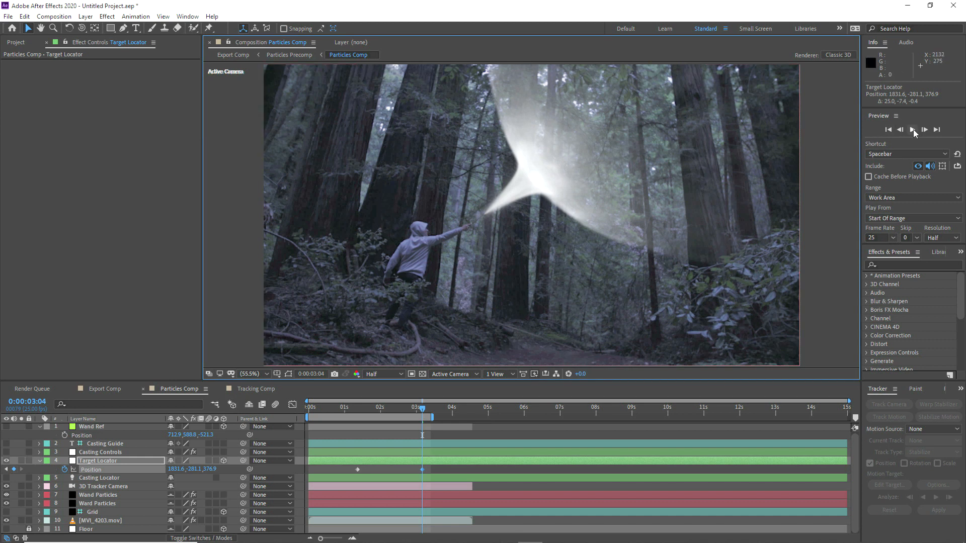
pyautogui.click(913, 130)
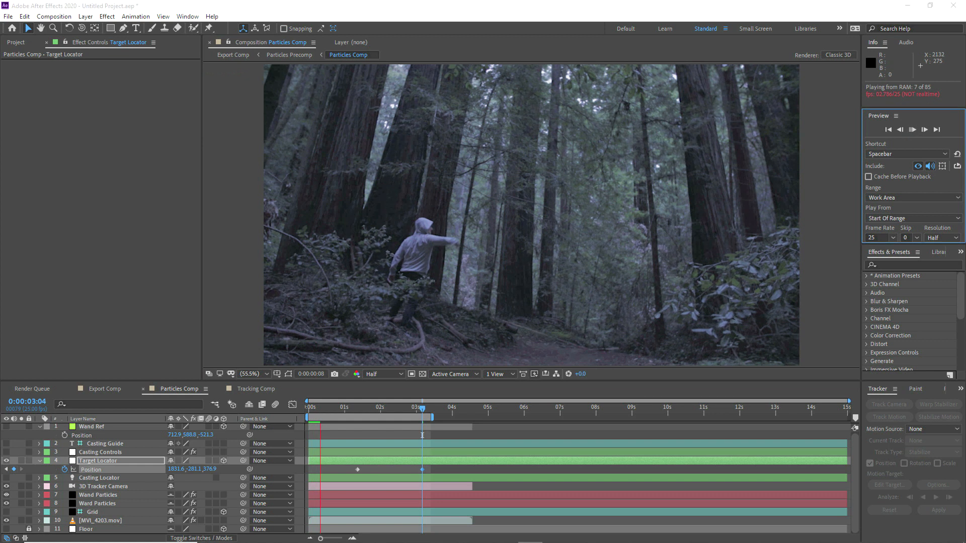
pyautogui.press('space')
pyautogui.click(913, 130)
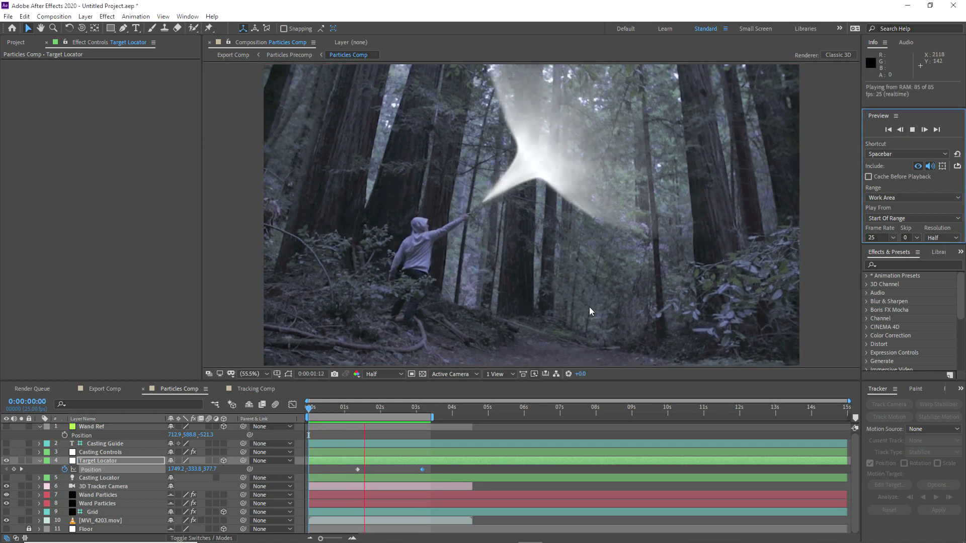
pyautogui.click(497, 298)
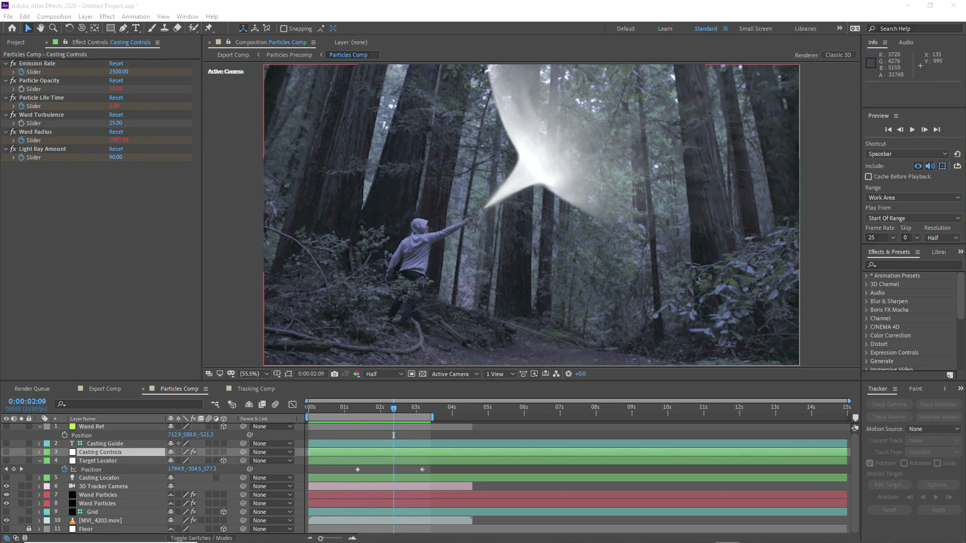
# Step: Copy the MVI_4203.mov footage layer and paste it into the Export Comp
pyautogui.click(40, 461)
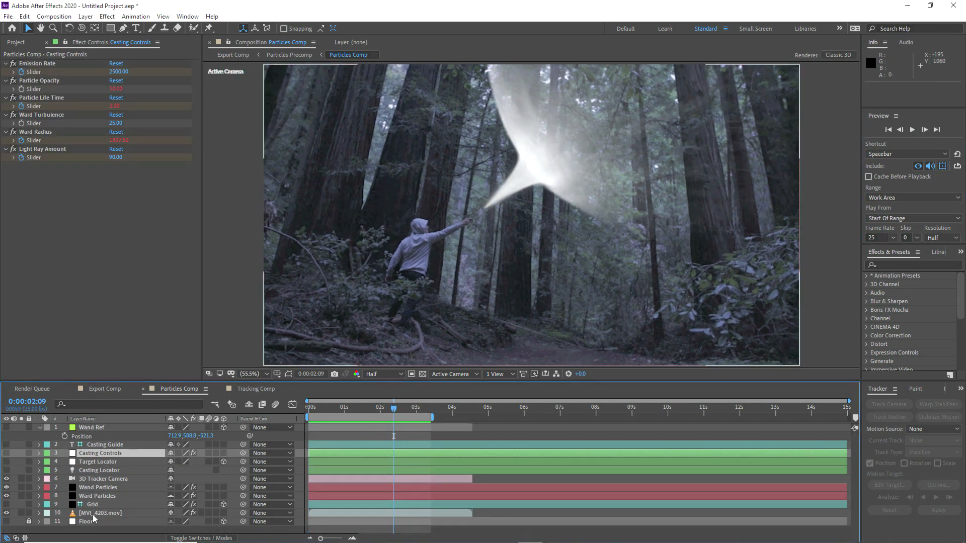
pyautogui.click(93, 514)
pyautogui.hotkey('ctrl', 'c')
pyautogui.click(6, 513)
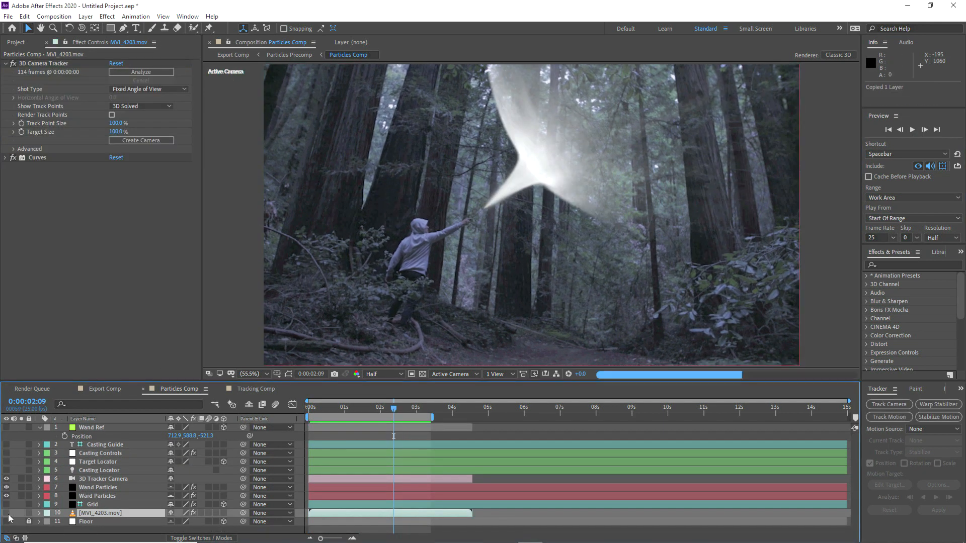
pyautogui.click(114, 389)
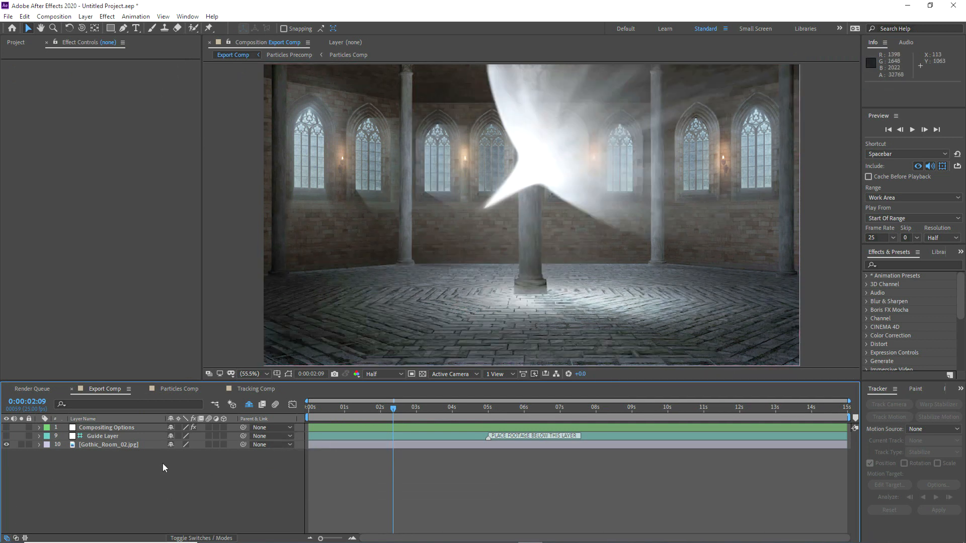
pyautogui.hotkey('ctrl', 'v')
# Step: Place the pasted footage layer below the Guide Layer
pyautogui.moveTo(95, 428); pyautogui.dragTo(93, 448)
pyautogui.click(94, 438)
pyautogui.click(95, 482)
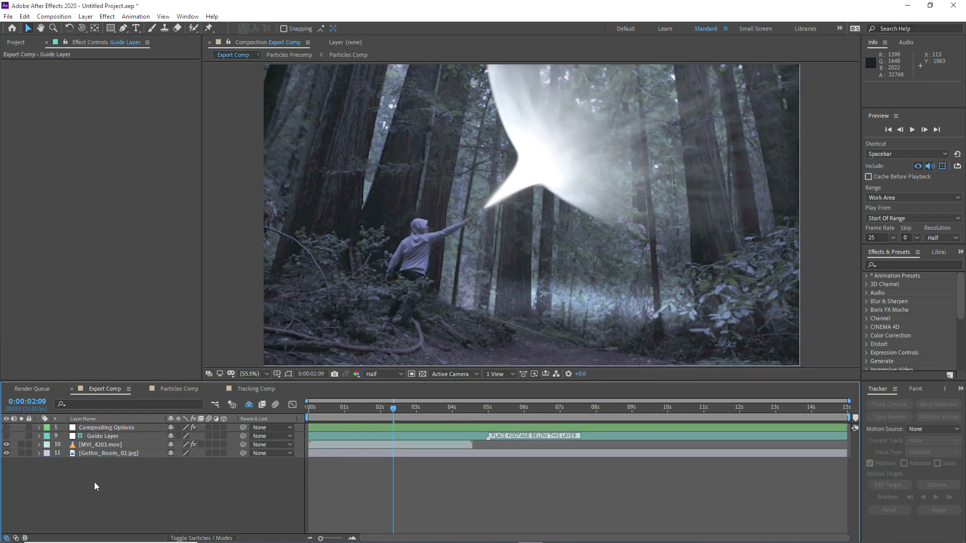
# Step: Set Compositing Options' Environment Lighting to 100 and Environment Lighting Distance to -414
pyautogui.click(116, 427)
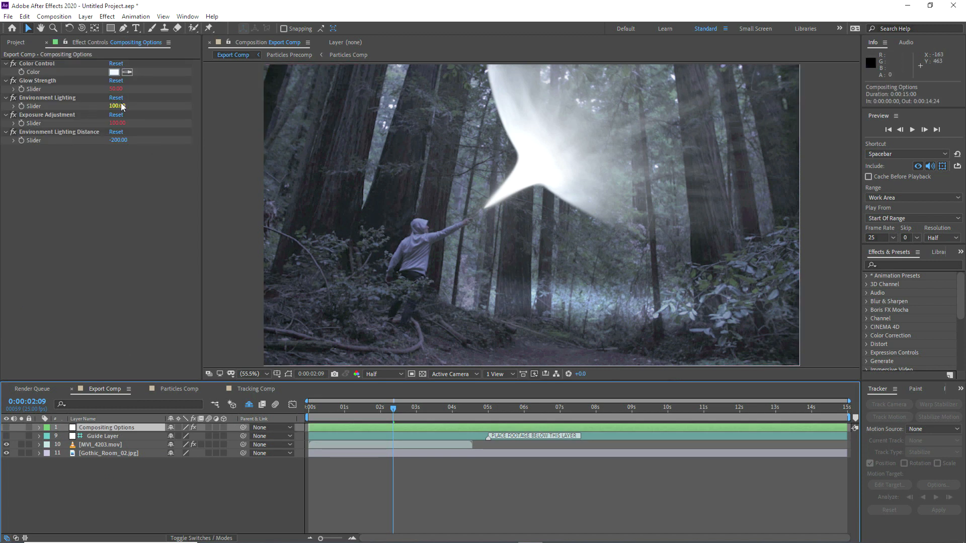
pyautogui.moveTo(121, 104); pyautogui.dragTo(111, 229)
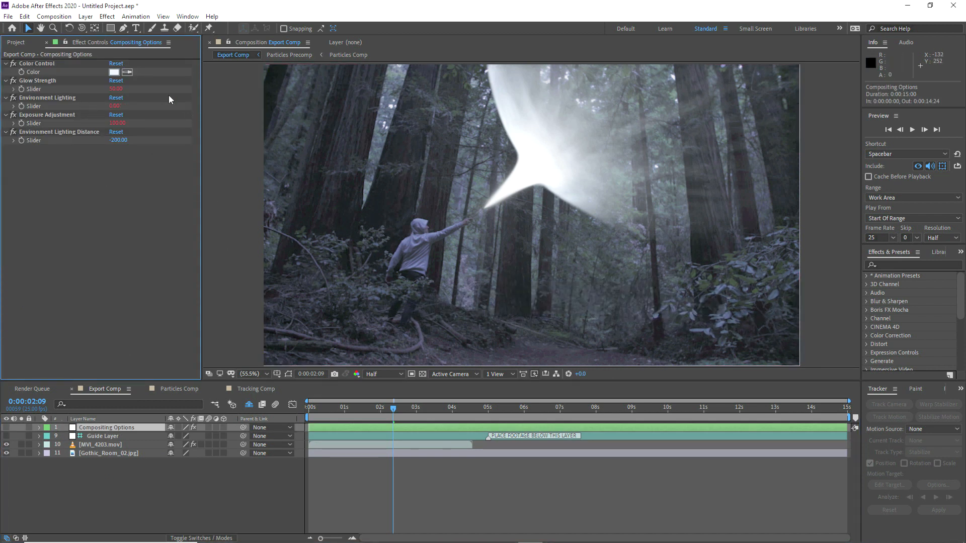
pyautogui.press('Return')
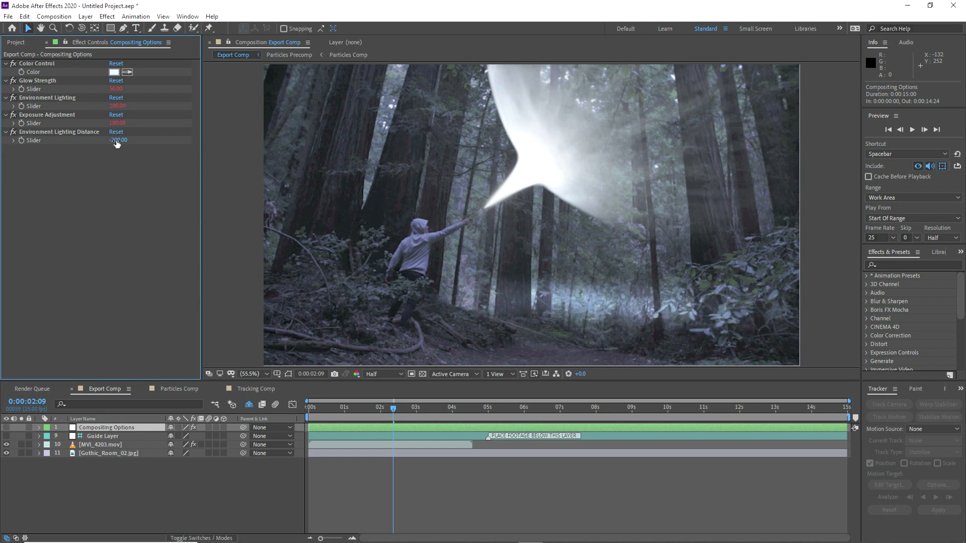
pyautogui.moveTo(119, 143); pyautogui.dragTo(160, 139)
pyautogui.moveTo(59, 142); pyautogui.dragTo(0, 146)
pyautogui.moveTo(99, 141); pyautogui.dragTo(251, 134)
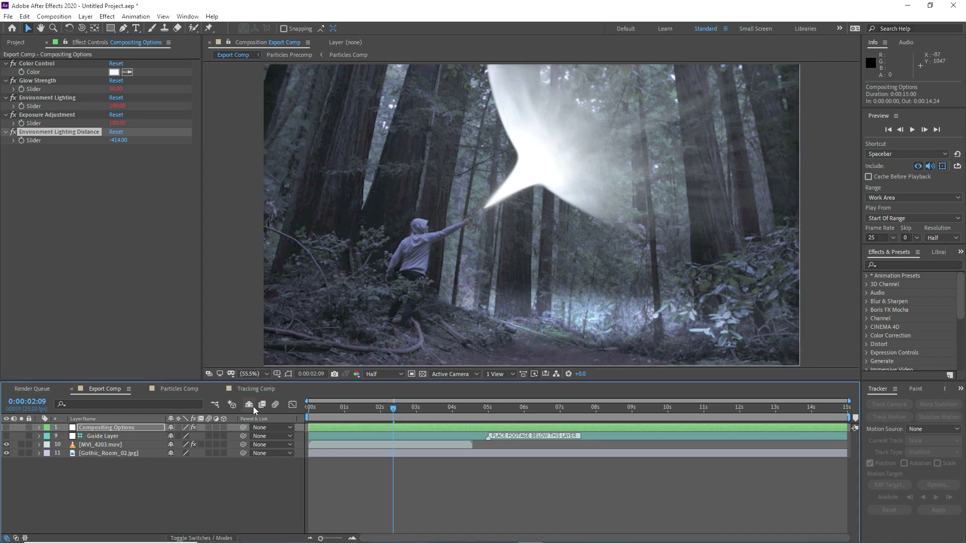
# Step: Reveal the shy layers and toggle Scene Lighting off and on to compare the look
pyautogui.click(249, 404)
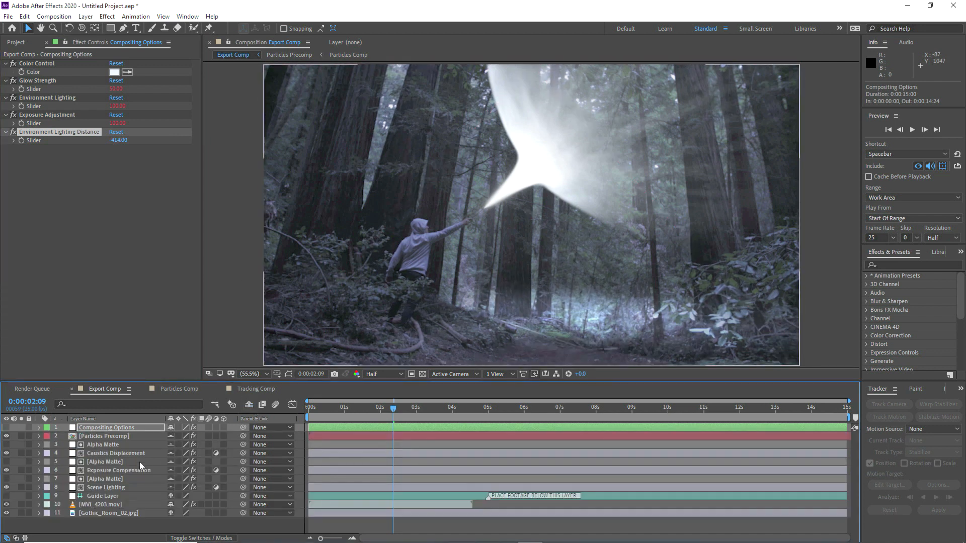
pyautogui.click(98, 488)
pyautogui.click(7, 487)
pyautogui.click(6, 487)
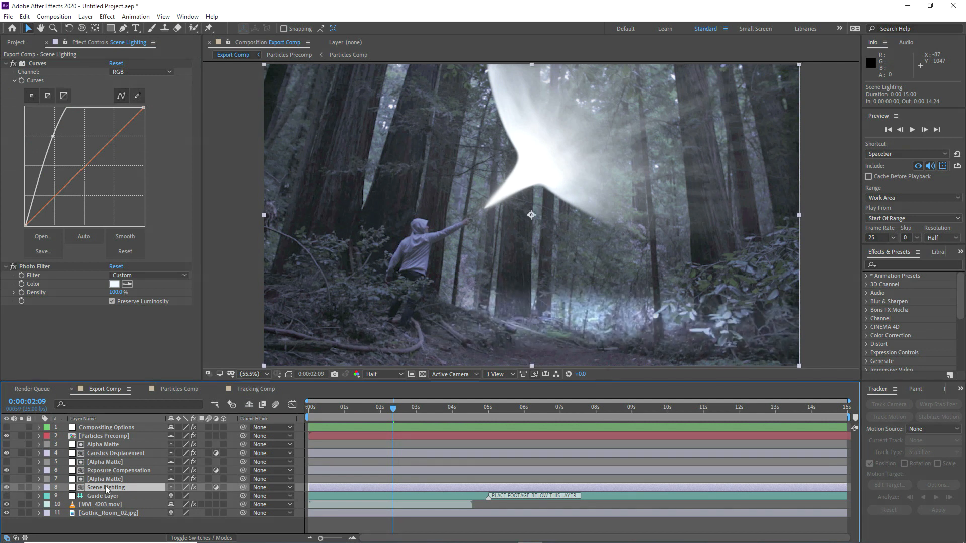
# Step: Reposition the left and right CC Power Pin 2 corner points on the Alpha Matte layer
pyautogui.click(106, 479)
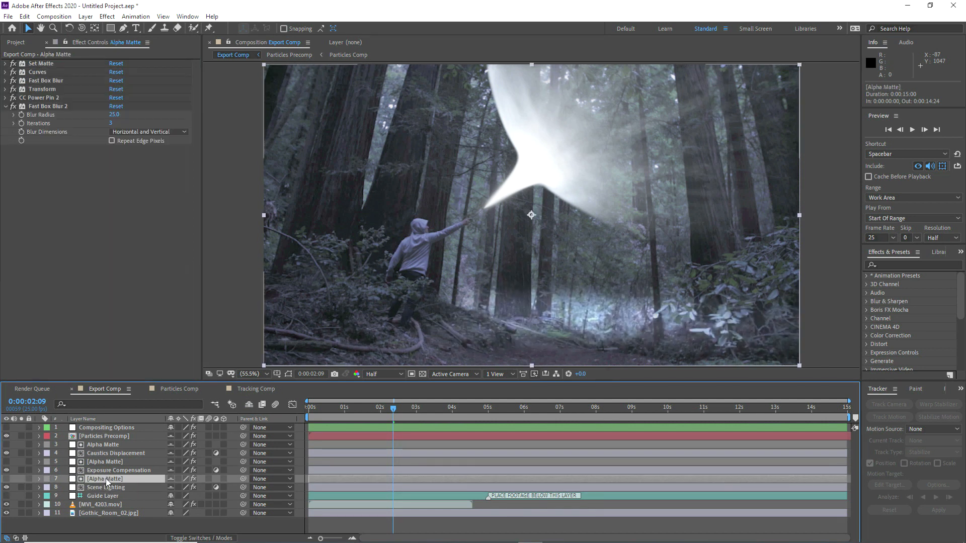
pyautogui.click(34, 98)
pyautogui.scroll(-1, 618, 236)
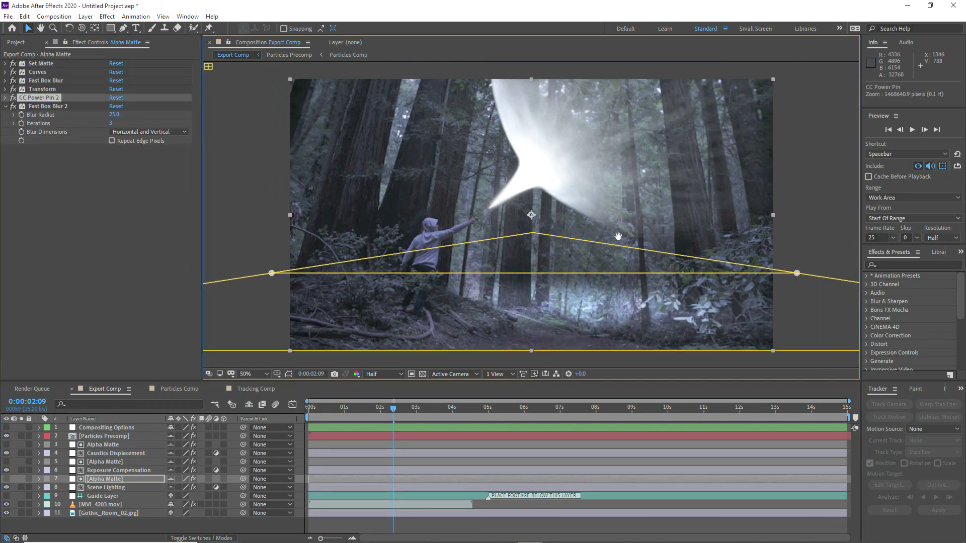
pyautogui.moveTo(619, 236); pyautogui.dragTo(600, 177)
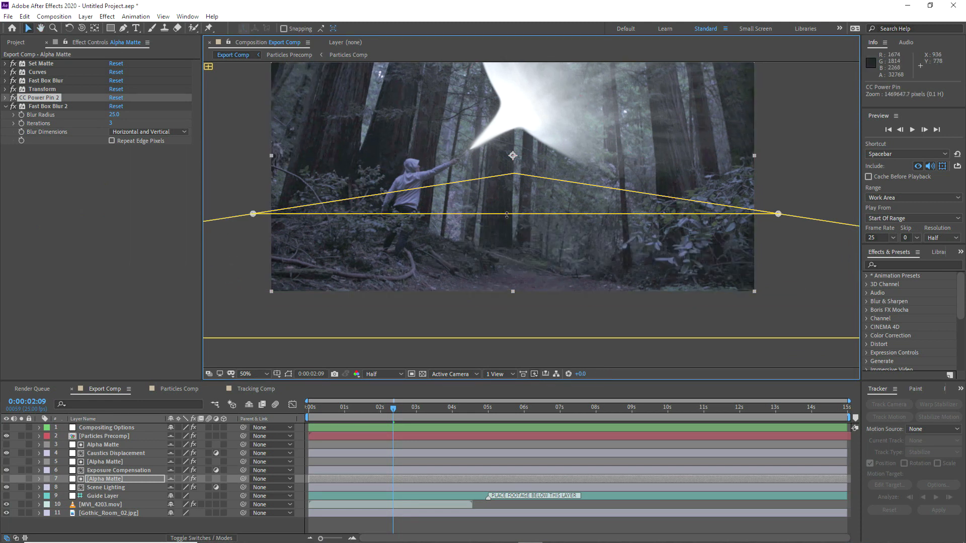
pyautogui.press(',')
pyautogui.press(',')
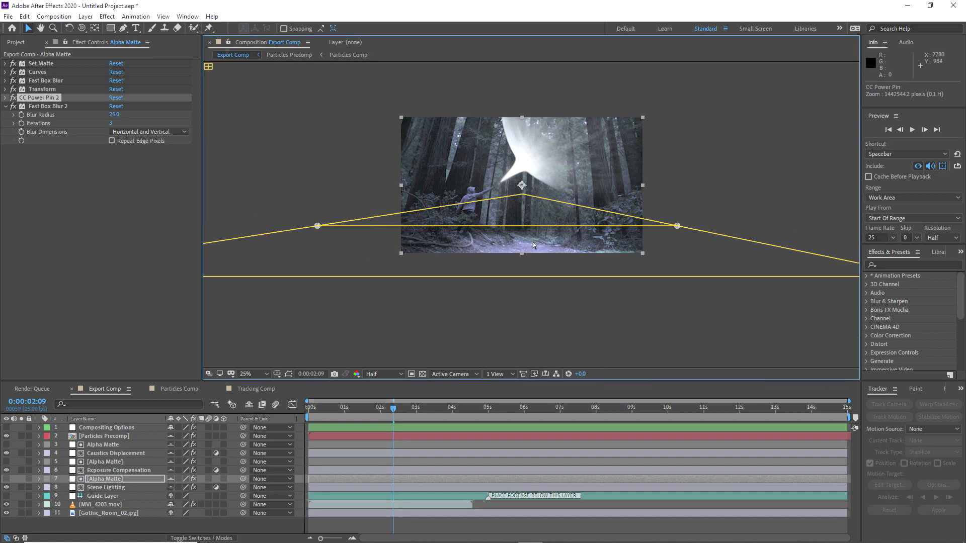
pyautogui.scroll(2, 332, 214)
pyautogui.moveTo(302, 238); pyautogui.dragTo(323, 231)
pyautogui.scroll(-1, 578, 202)
pyautogui.scroll(1, 807, 218)
pyautogui.moveTo(807, 218); pyautogui.dragTo(753, 213)
pyautogui.click(103, 488)
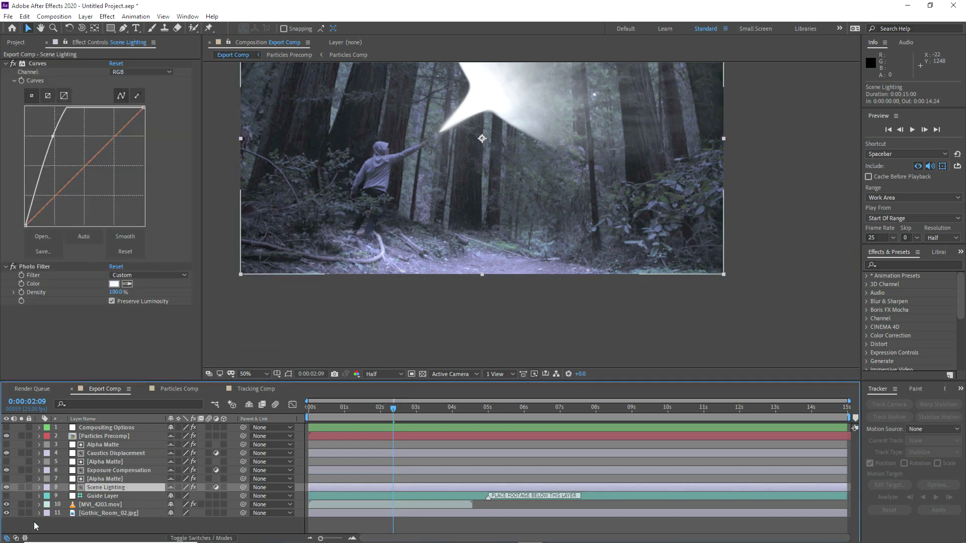
# Step: Try Screen on Scene Lighting, revert to Add, turn it visible, and re-hide shy layers 2–8
pyautogui.click(15, 539)
pyautogui.press('h')
pyautogui.moveTo(455, 209); pyautogui.dragTo(468, 284)
pyautogui.press('v')
pyautogui.click(185, 490)
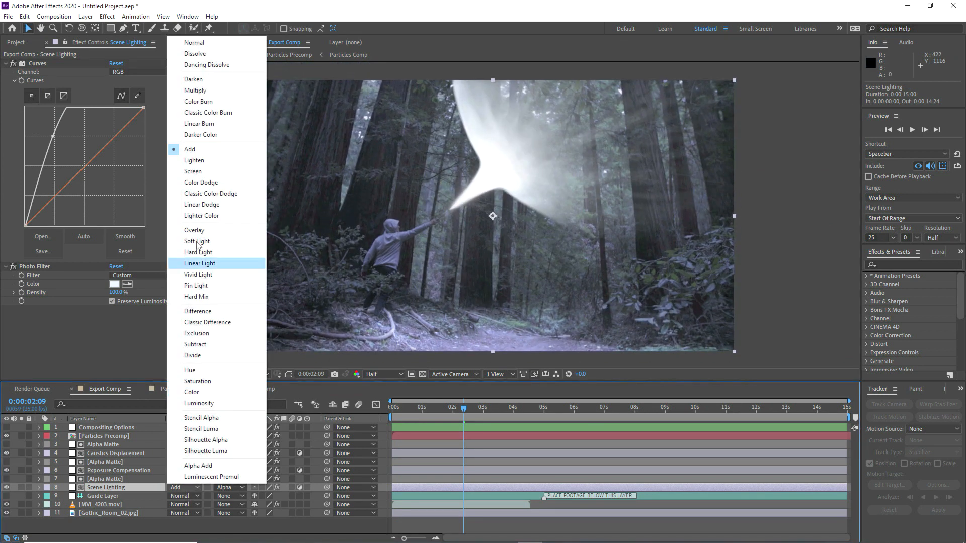
pyautogui.click(211, 171)
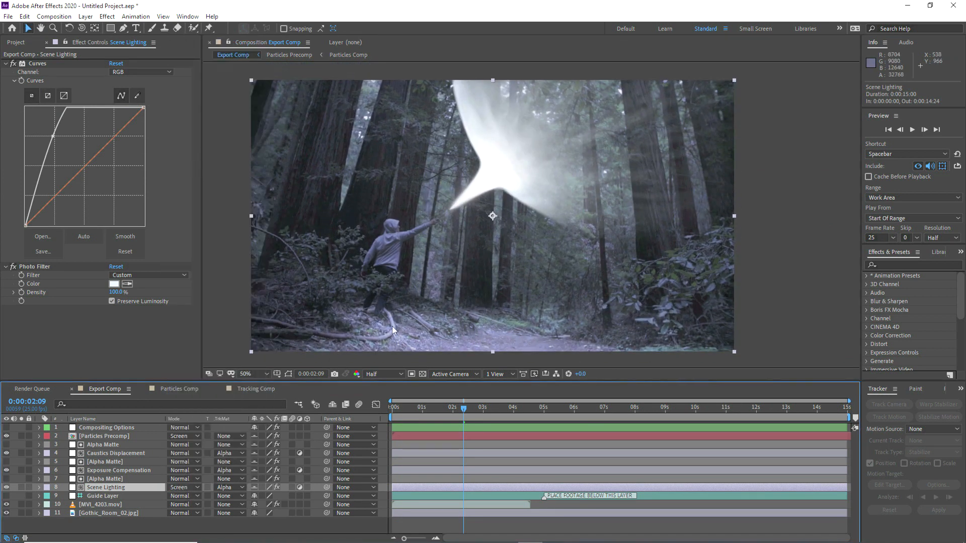
pyautogui.click(185, 490)
pyautogui.click(211, 149)
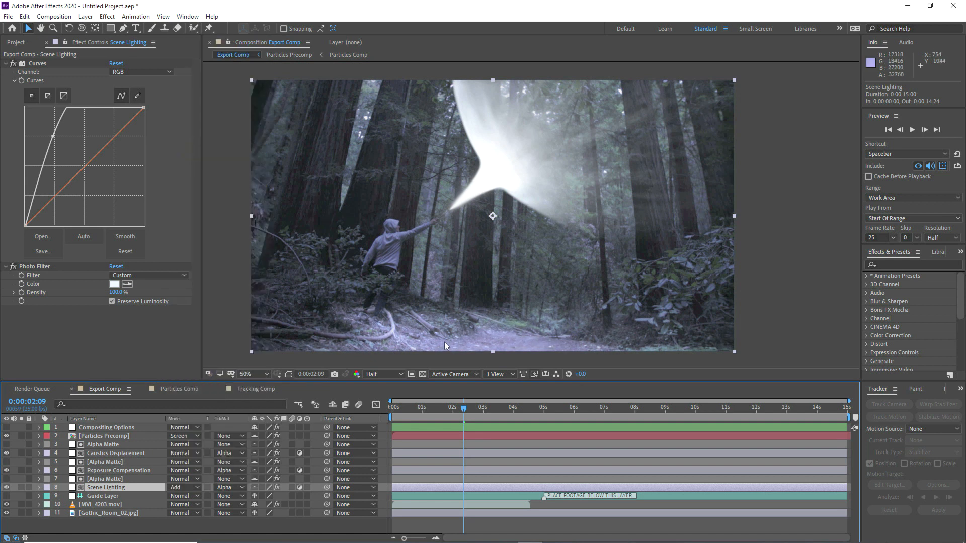
pyautogui.click(7, 488)
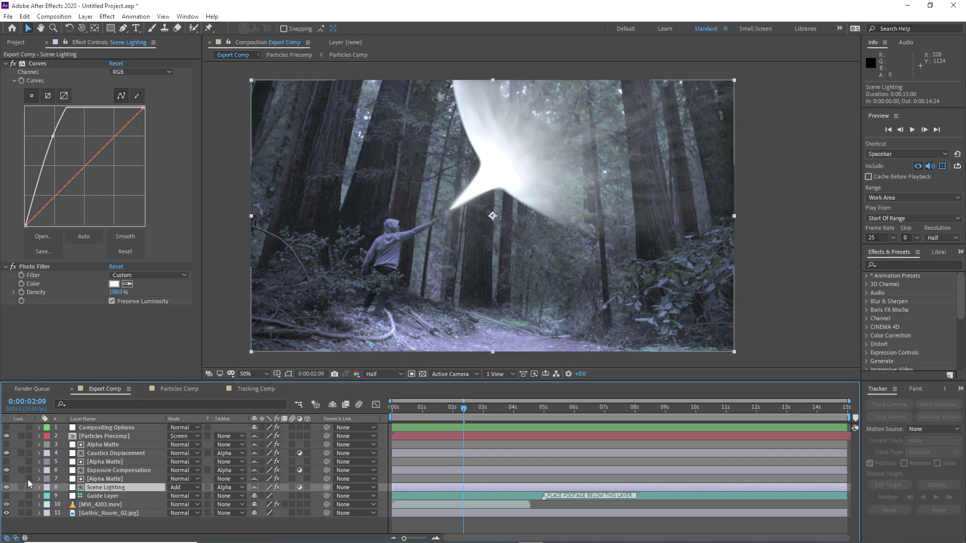
pyautogui.click(332, 405)
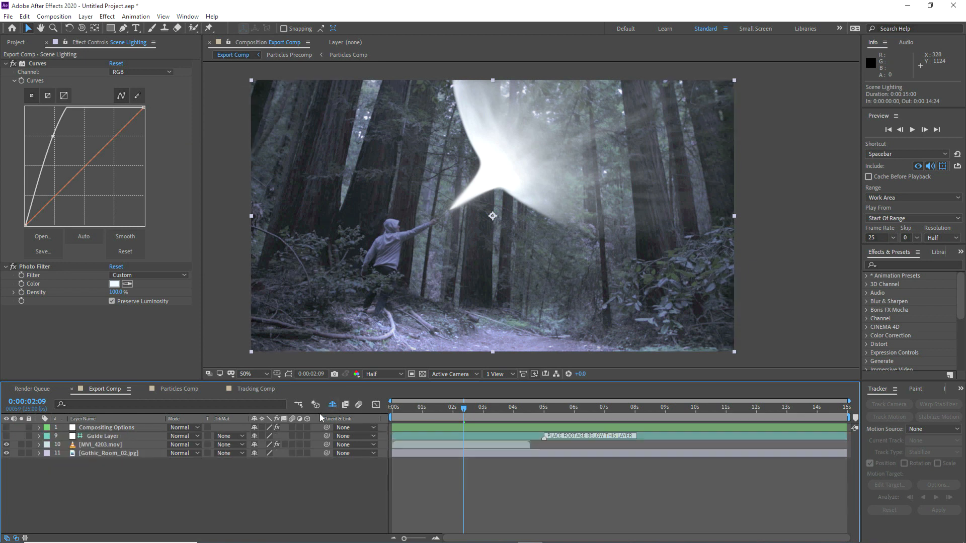
pyautogui.click(16, 539)
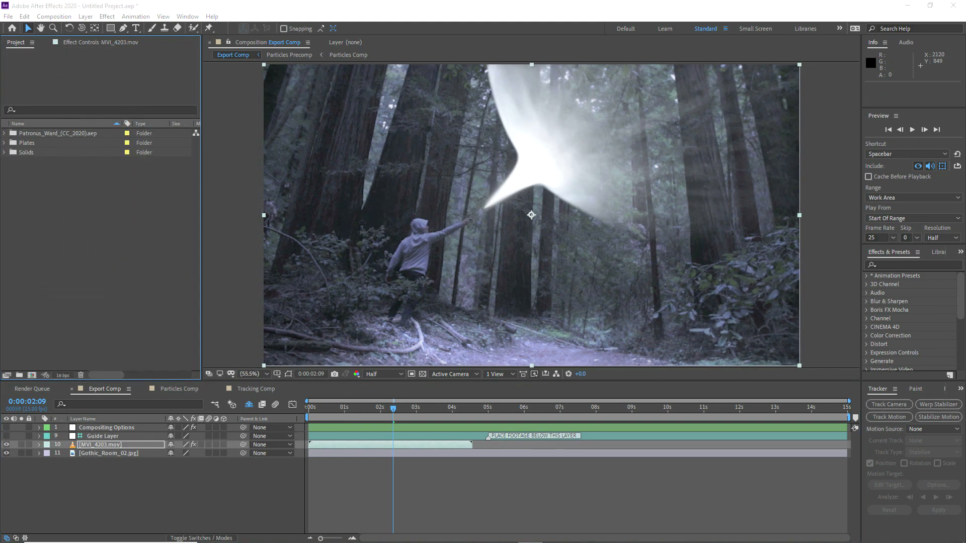
# Step: Import AdobeStock_275902514.jpeg into Export Comp and fit it to the composition
pyautogui.moveTo(129, 311); pyautogui.dragTo(68, 243)
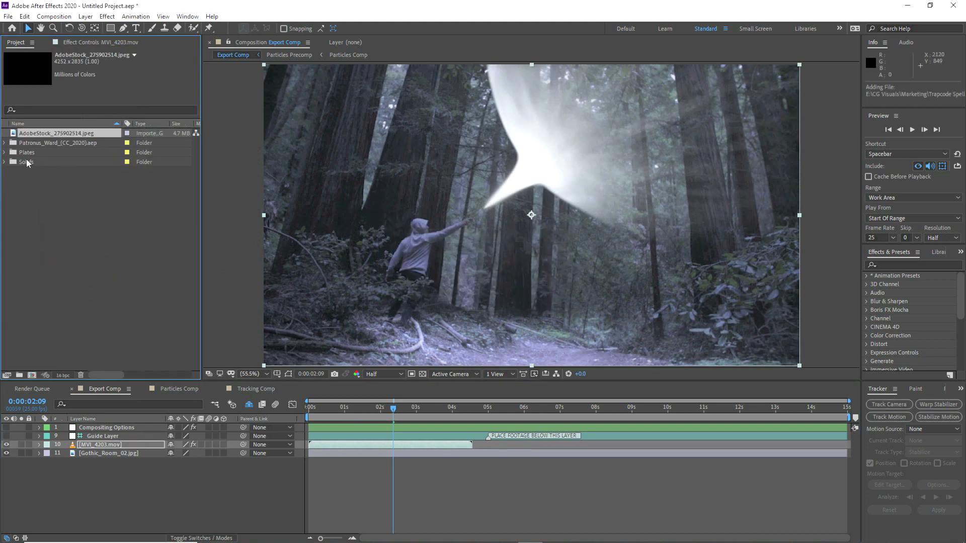
pyautogui.moveTo(29, 135); pyautogui.dragTo(83, 425)
pyautogui.rightClick(94, 427)
pyautogui.moveTo(151, 197)
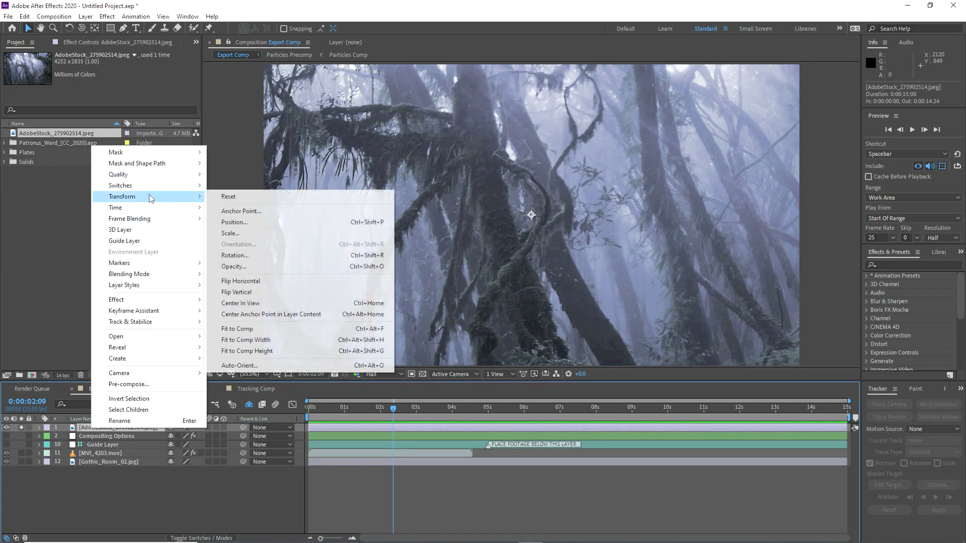
pyautogui.click(244, 330)
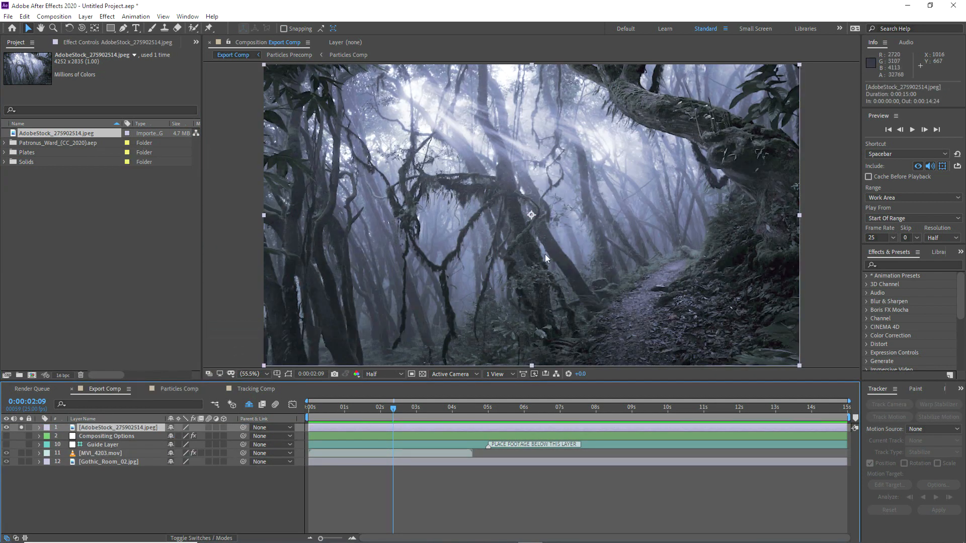
# Step: Add Fast Box Blur with repeated edge pixels and radius 259 to the stock image
pyautogui.rightClick(90, 434)
pyautogui.moveTo(134, 359)
pyautogui.moveTo(248, 86)
pyautogui.click(378, 235)
pyautogui.click(112, 97)
pyautogui.moveTo(115, 72); pyautogui.dragTo(245, 72)
# Step: Solo the view, move the blurred image lower in the stack, and set Soft Light blending
pyautogui.click(21, 453)
pyautogui.moveTo(85, 429); pyautogui.dragTo(93, 453)
pyautogui.rightClick(94, 446)
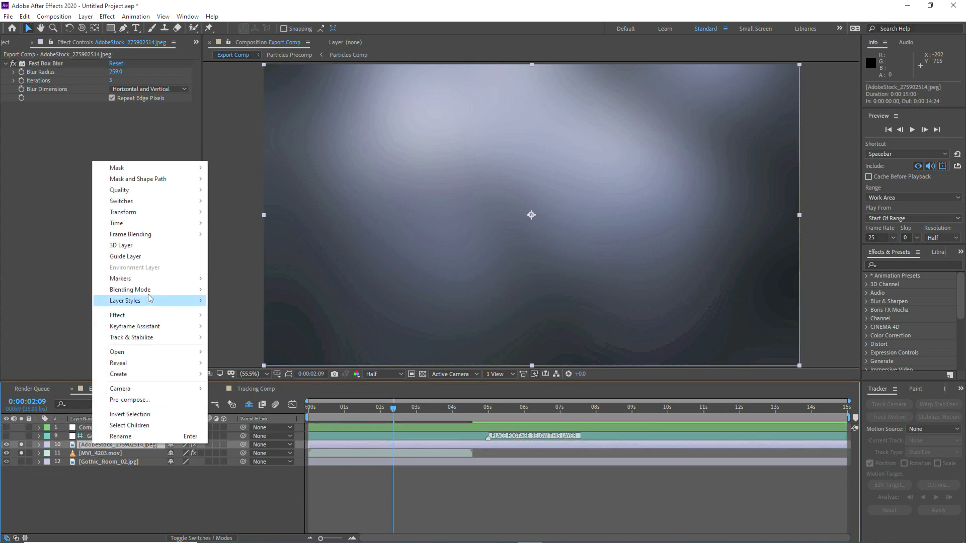
pyautogui.moveTo(148, 290)
pyautogui.click(234, 301)
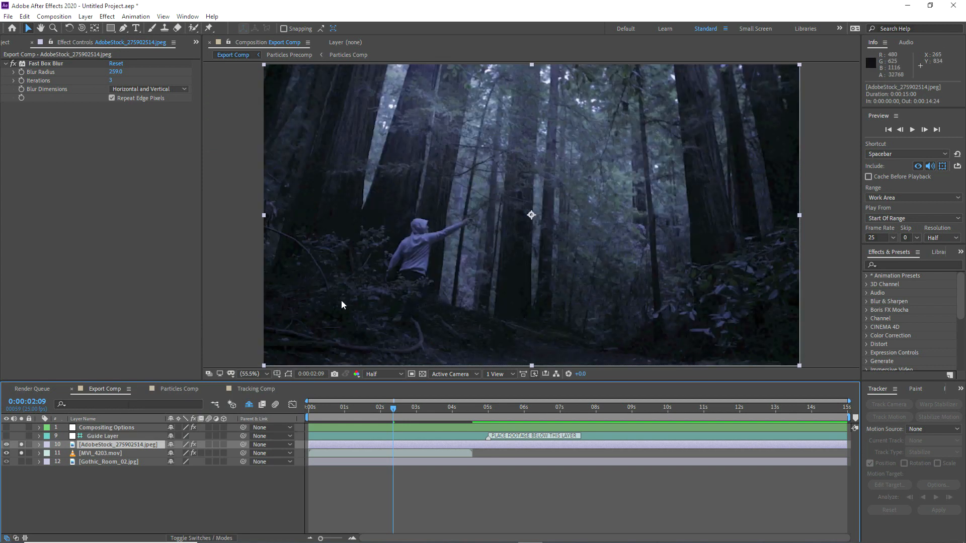
# Step: Enlarge and horizontally flip the blurred image, positioning it at 838, 650
pyautogui.moveTo(271, 382); pyautogui.dragTo(267, 424)
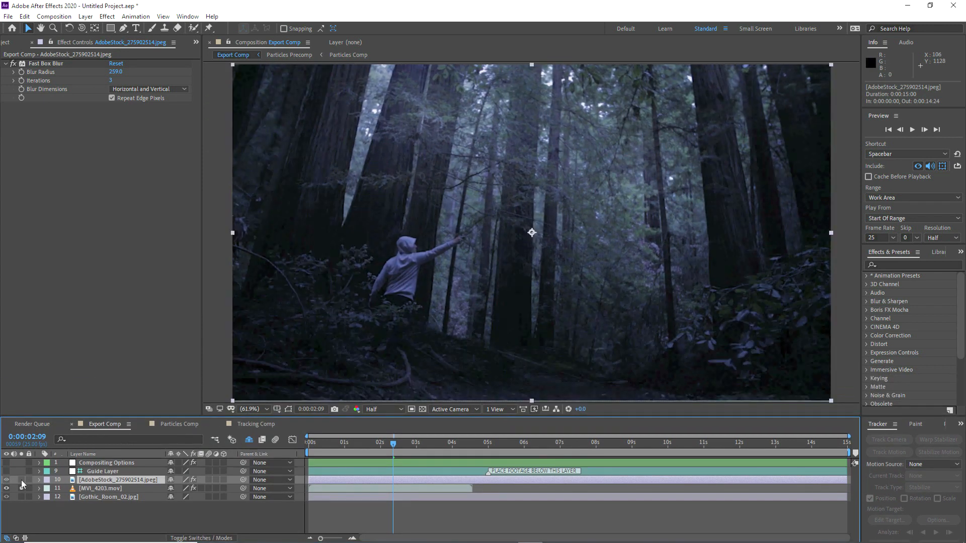
pyautogui.scroll(-1, 429, 155)
pyautogui.moveTo(429, 155); pyautogui.dragTo(426, 164)
pyautogui.press('s')
pyautogui.moveTo(184, 488); pyautogui.dragTo(186, 488)
pyautogui.rightClick(153, 481)
pyautogui.moveTo(182, 252)
pyautogui.click(305, 333)
pyautogui.moveTo(430, 174)
pyautogui.mouseDown()
pyautogui.moveTo(463, 209)
pyautogui.moveTo(413, 167)
pyautogui.mouseUp()
pyautogui.moveTo(183, 488); pyautogui.dragTo(176, 488)
pyautogui.moveTo(502, 175); pyautogui.dragTo(491, 200)
# Step: Turn off solo and toggle the blurred image's visibility to compare the composite
pyautogui.click(39, 480)
pyautogui.click(21, 488)
pyautogui.click(21, 480)
pyautogui.click(41, 514)
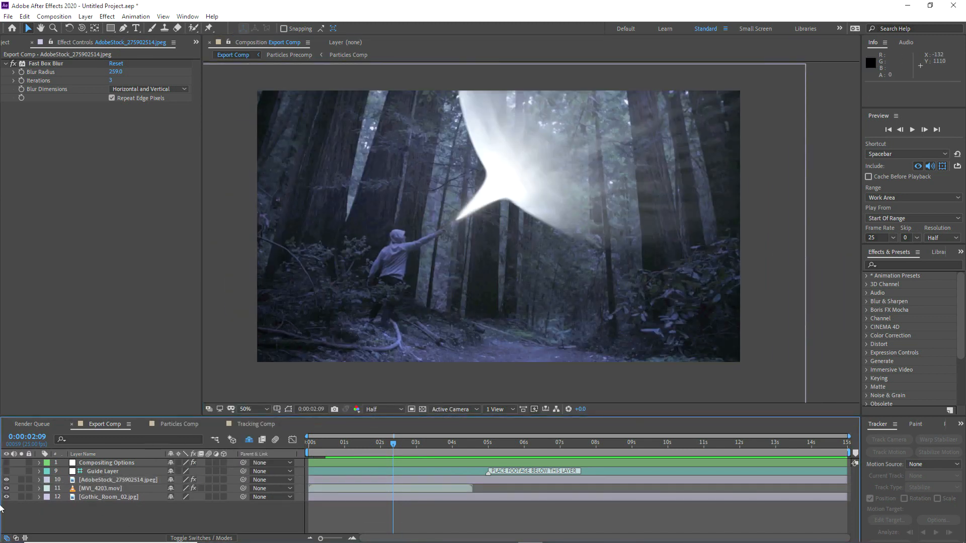
pyautogui.click(6, 480)
pyautogui.click(7, 480)
pyautogui.click(6, 480)
pyautogui.click(6, 480)
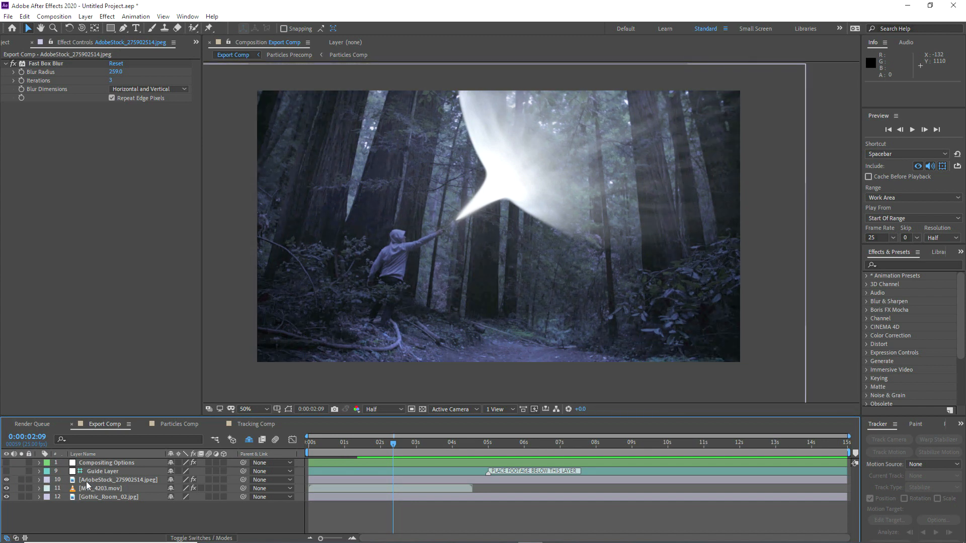
# Step: Lower the blurred AdobeStock image's opacity
pyautogui.click(87, 482)
pyautogui.press('t')
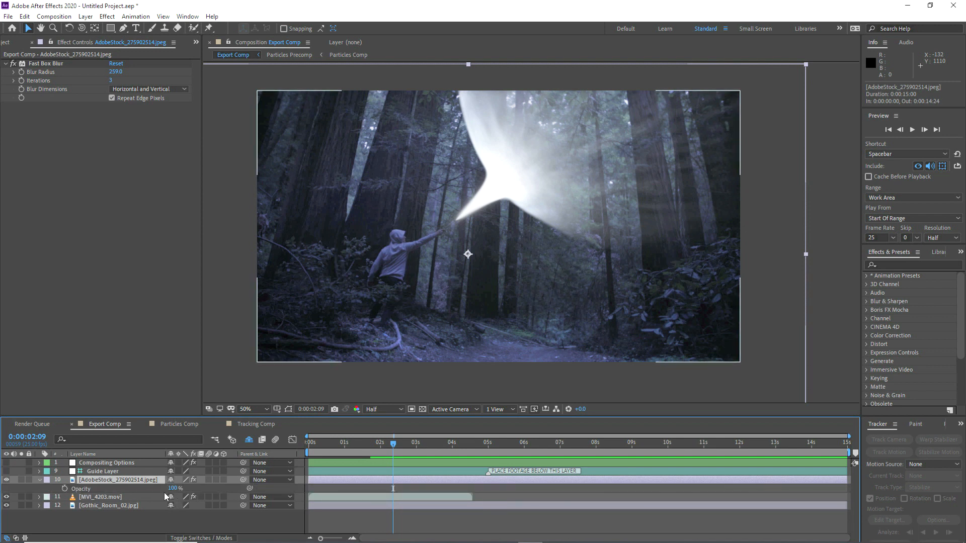
pyautogui.moveTo(171, 488); pyautogui.dragTo(149, 482)
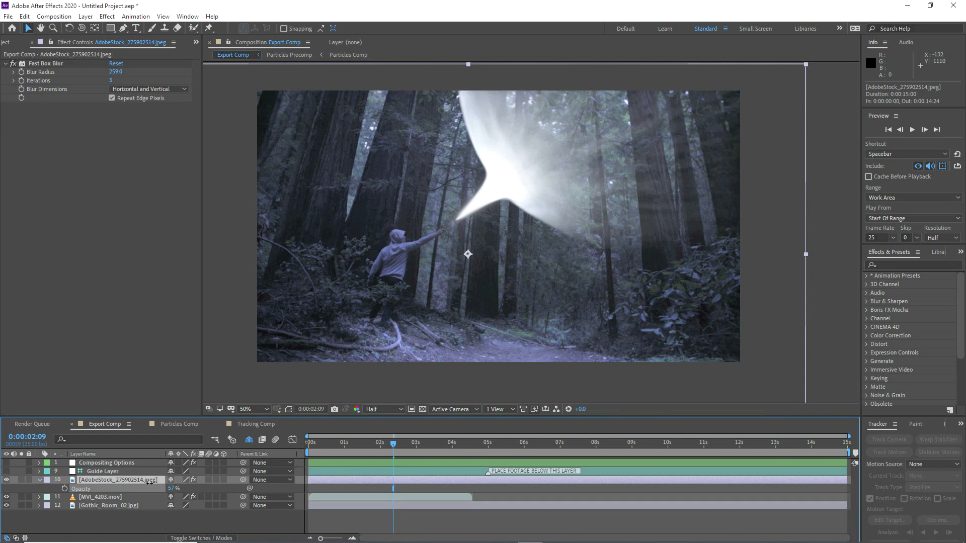
pyautogui.click(39, 480)
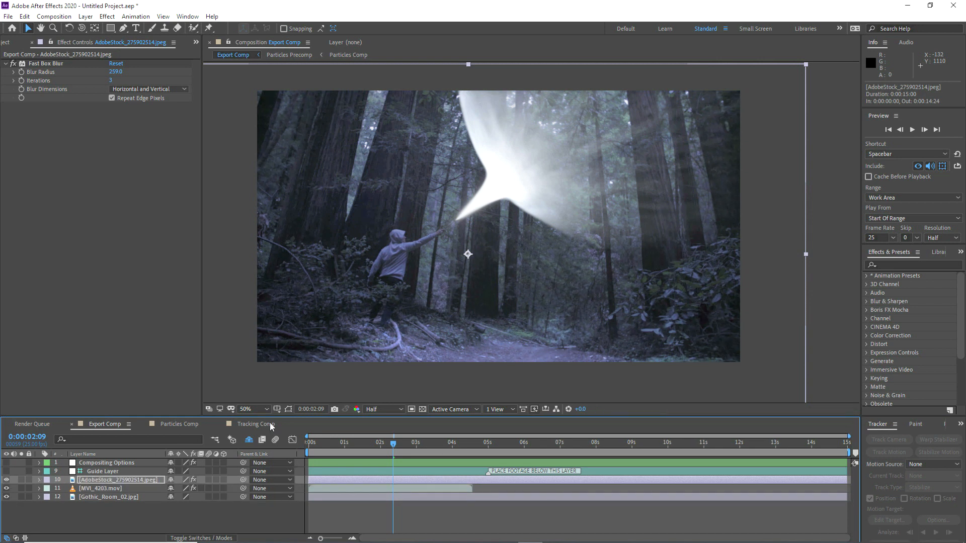
# Step: Fit the view and set Particles Precomp's Glow Intensity to 1.0
pyautogui.click(244, 410)
pyautogui.click(262, 228)
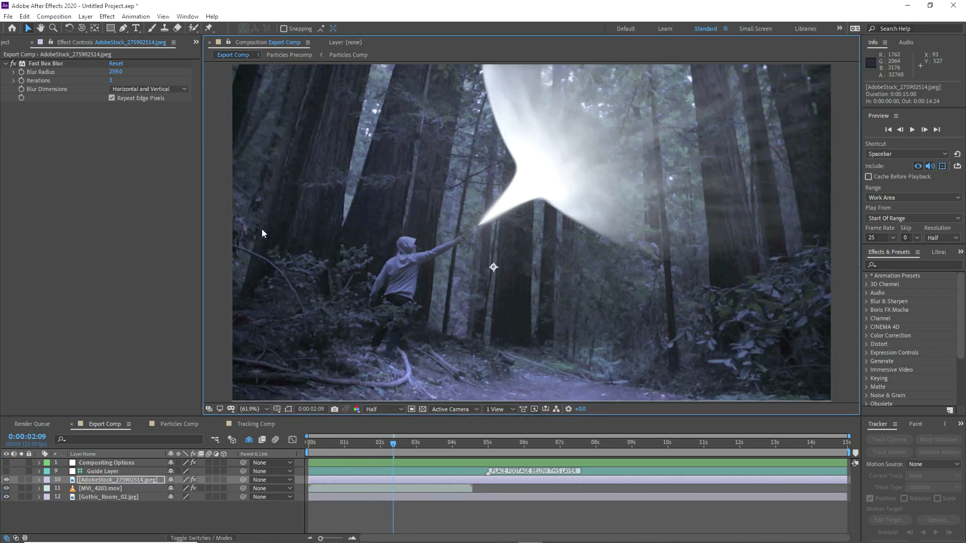
pyautogui.click(302, 231)
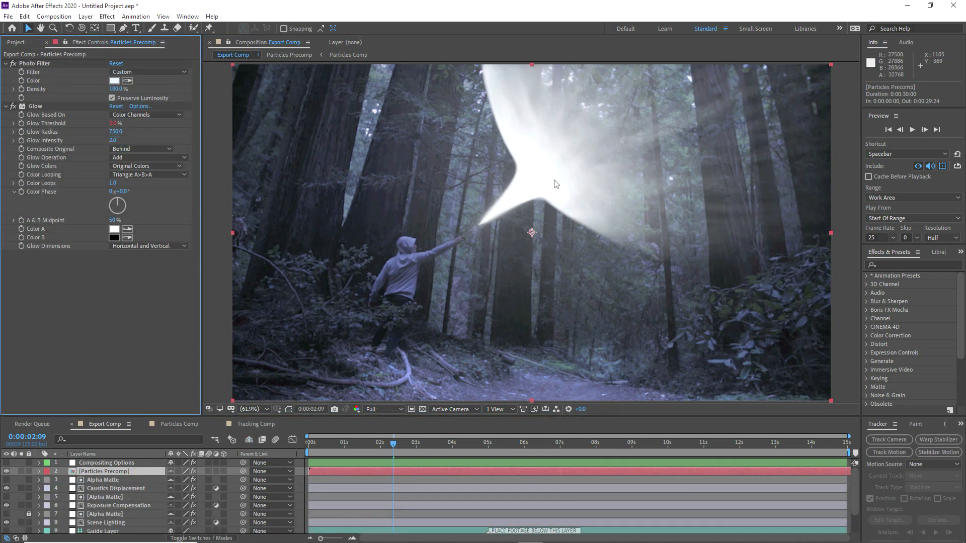
pyautogui.click(114, 140)
pyautogui.write('1')
pyautogui.click(93, 324)
# Step: Duplicate the Glow effect and widen Glow 2's Glow Radius to 1000
pyautogui.click(35, 107)
pyautogui.hotkey('ctrl', 'd')
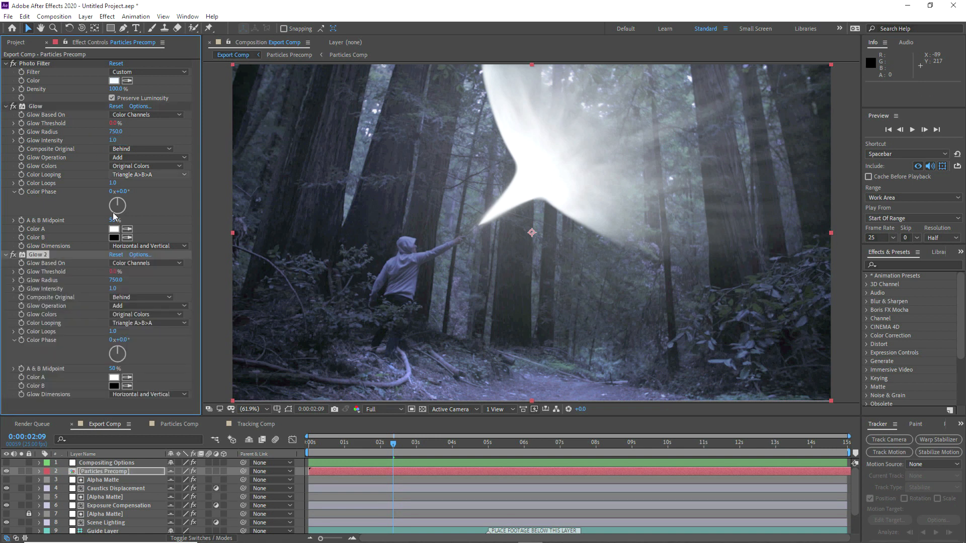
pyautogui.moveTo(116, 280); pyautogui.dragTo(305, 268)
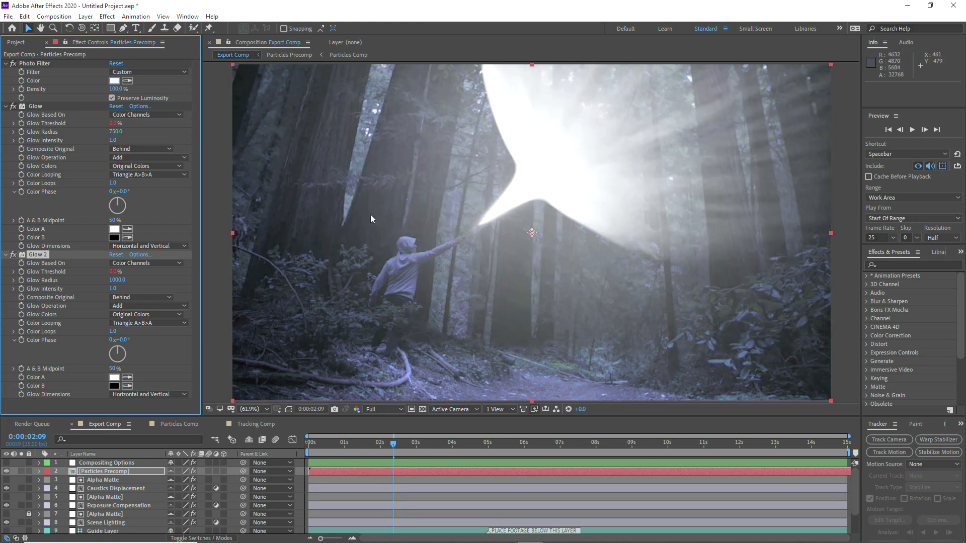
pyautogui.click(6, 255)
pyautogui.click(6, 106)
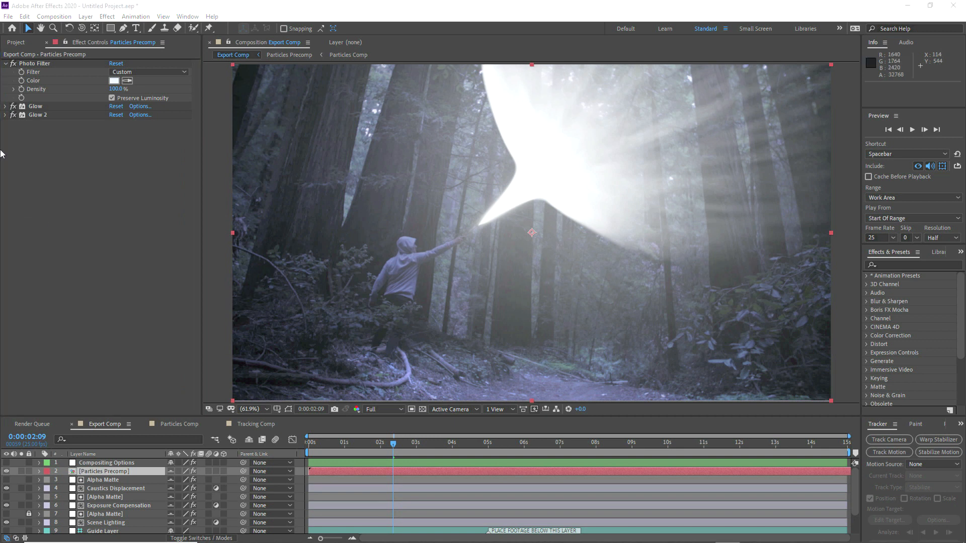
pyautogui.click(16, 42)
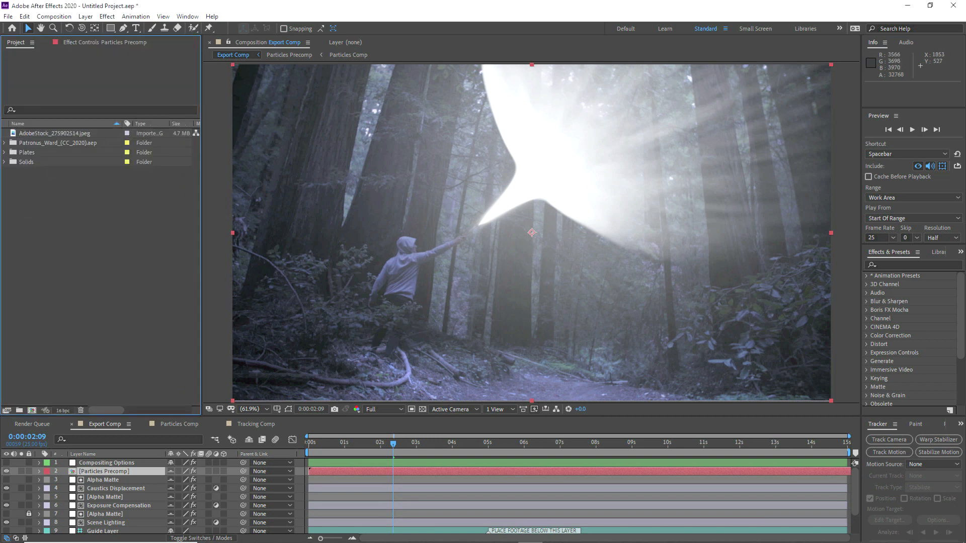
# Step: Import Lens_Dirt.jpg, add it to the comp, set its blend mode and fit it to the comp
pyautogui.moveTo(0, 236); pyautogui.dragTo(46, 239)
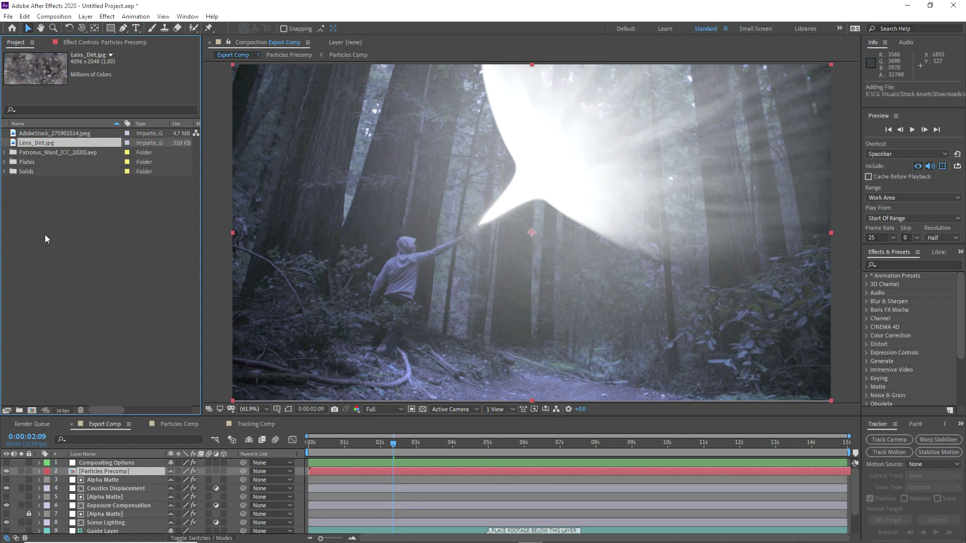
pyautogui.moveTo(45, 143); pyautogui.dragTo(113, 464)
pyautogui.rightClick(107, 463)
pyautogui.moveTo(149, 313)
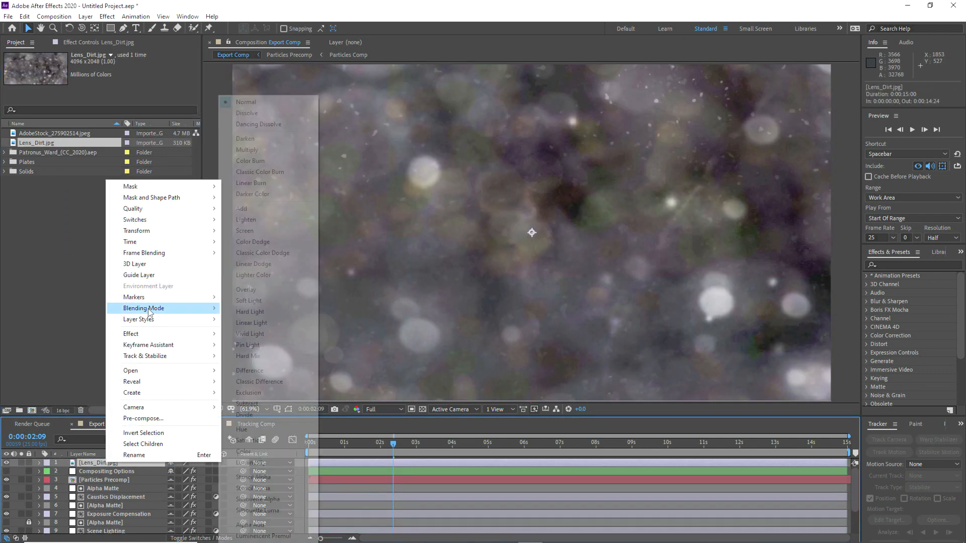
pyautogui.click(245, 231)
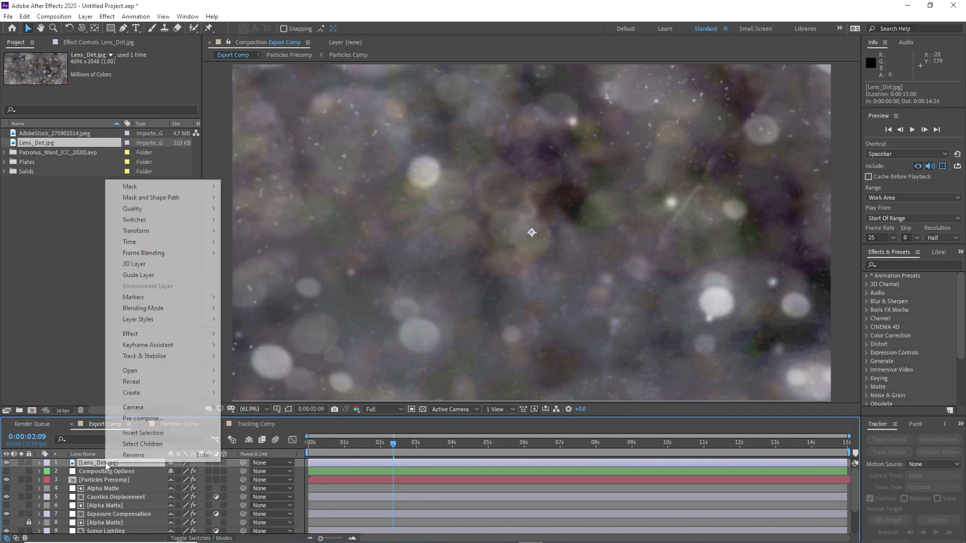
pyautogui.moveTo(151, 231)
pyautogui.click(266, 366)
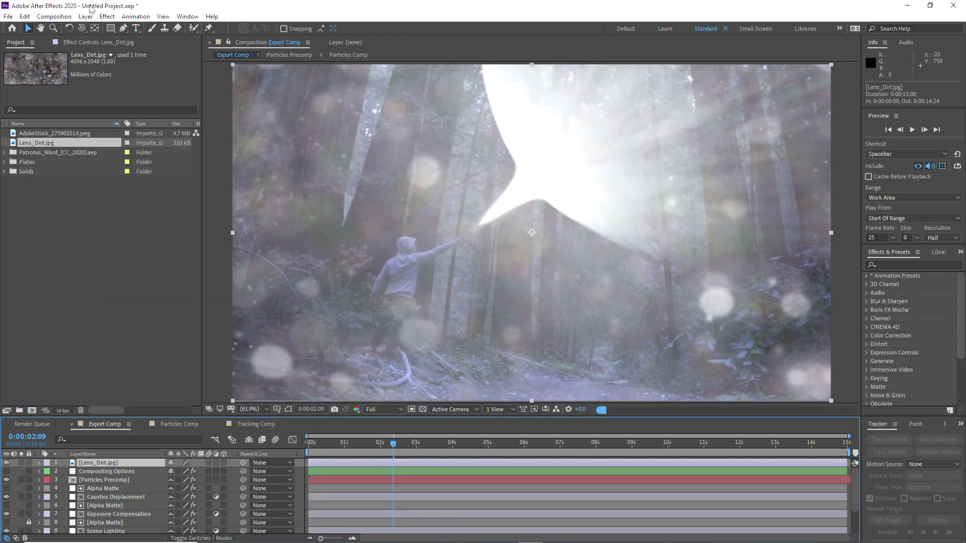
# Step: Darken the lens dirt with a Curves adjustment and add Camera Lens Blur
pyautogui.click(107, 16)
pyautogui.moveTo(151, 131)
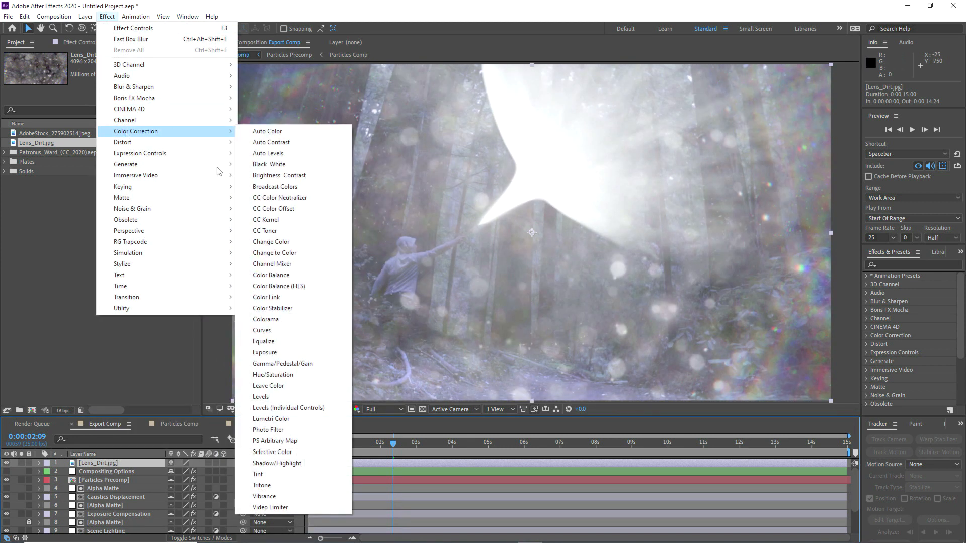
pyautogui.click(262, 330)
pyautogui.moveTo(87, 162); pyautogui.dragTo(98, 179)
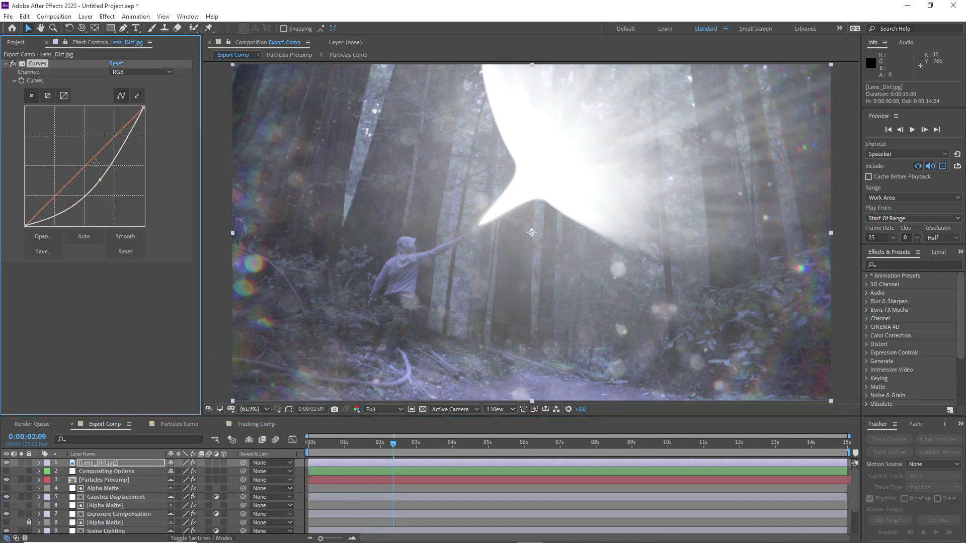
pyautogui.click(107, 16)
pyautogui.moveTo(201, 87)
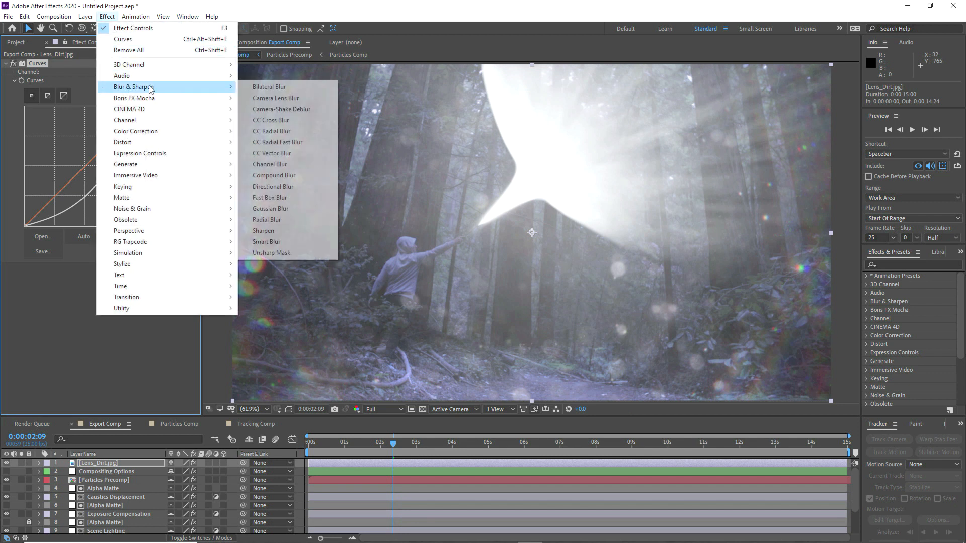
pyautogui.click(261, 98)
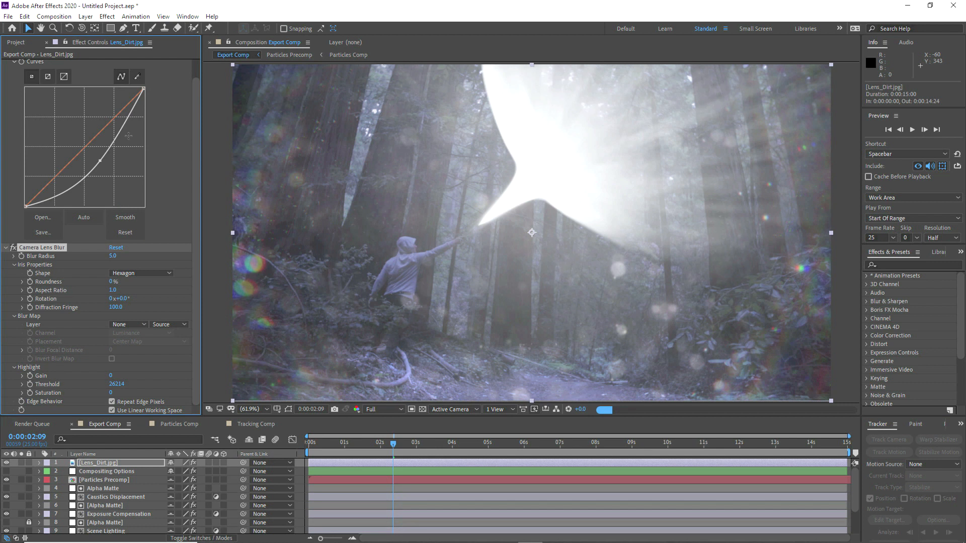
# Step: Add a Tint effect to the lens dirt with Amount to Tint at 50%
pyautogui.click(107, 16)
pyautogui.moveTo(151, 131)
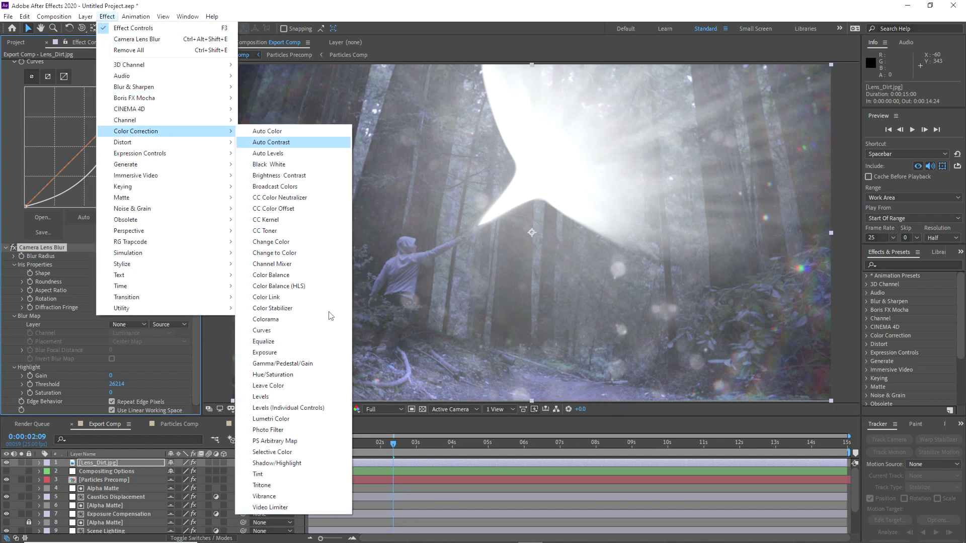
pyautogui.click(259, 475)
pyautogui.click(116, 401)
pyautogui.write('50')
pyautogui.press('Return')
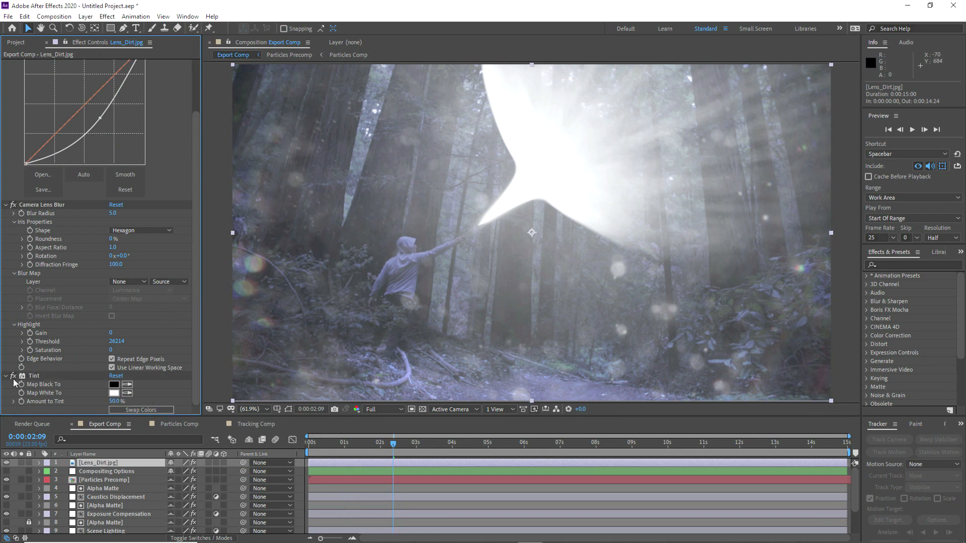
pyautogui.click(5, 377)
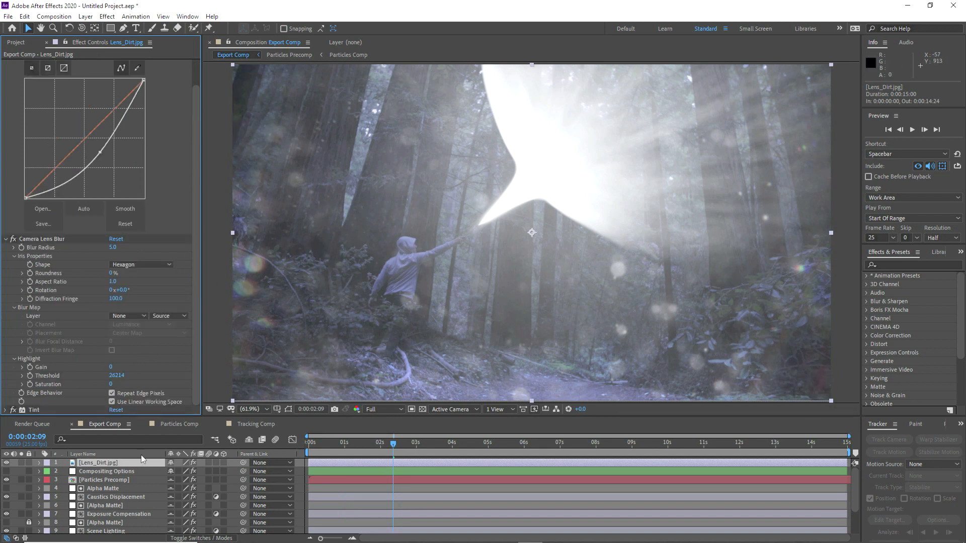
# Step: Set the lens dirt layer's opacity to 50%
pyautogui.click(91, 467)
pyautogui.press('t')
pyautogui.click(174, 472)
pyautogui.write('50')
pyautogui.press('Return')
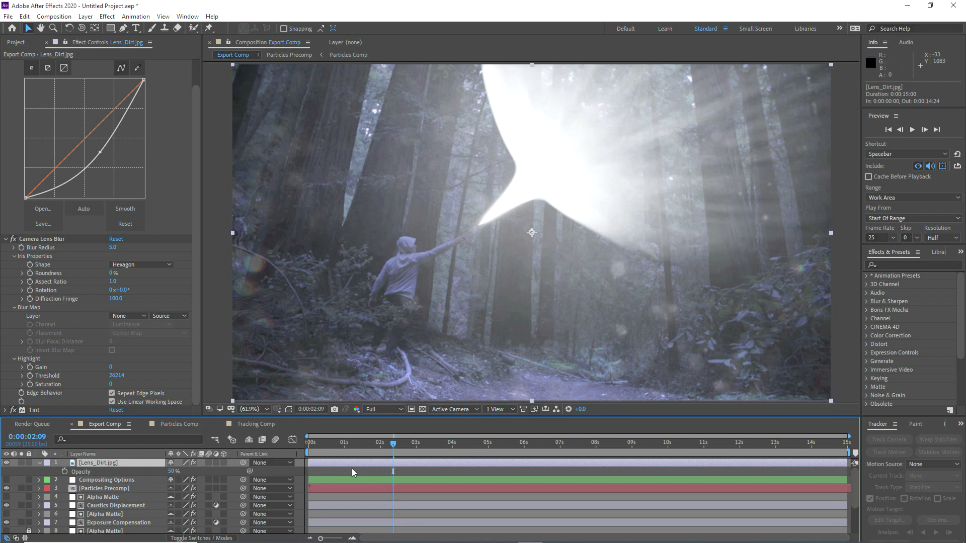
# Step: Hide the lens dirt layer, hide shy layers, and end the work area around 4 seconds
pyautogui.click(6, 463)
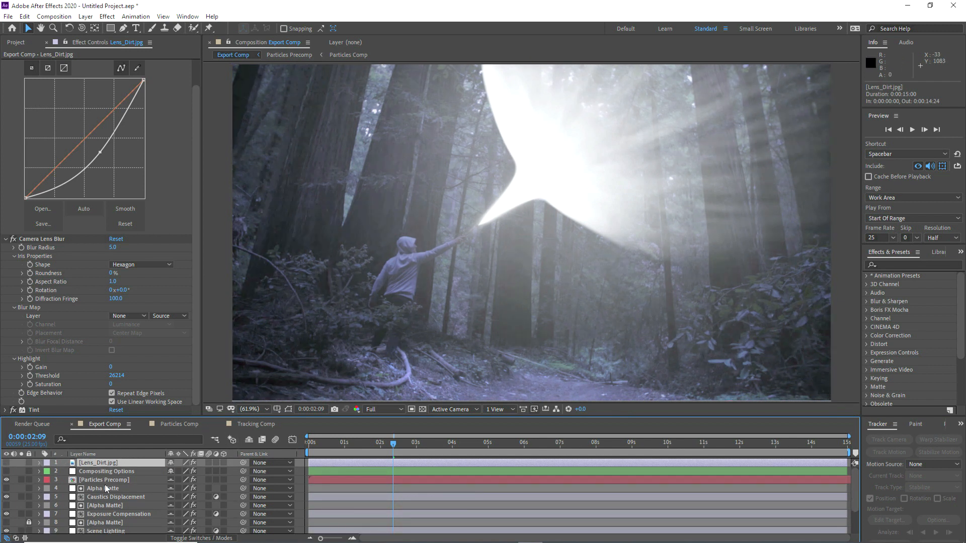
pyautogui.scroll(-3, 118, 493)
pyautogui.click(249, 440)
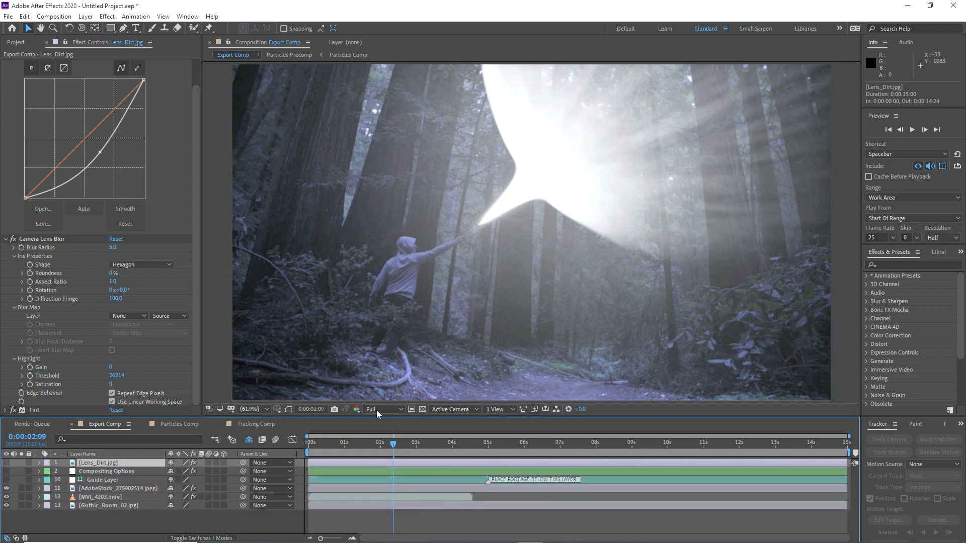
pyautogui.moveTo(844, 451); pyautogui.dragTo(469, 463)
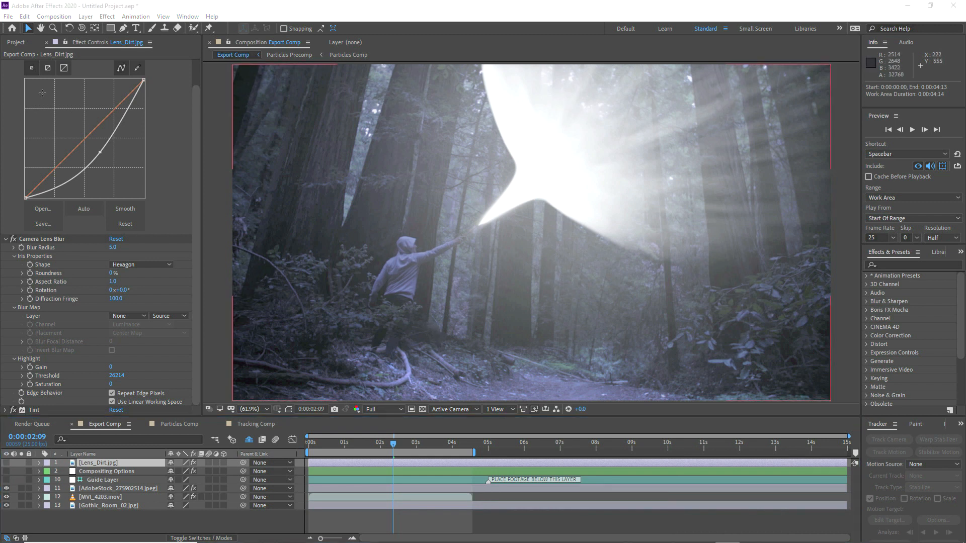
pyautogui.click(8, 16)
# Step: Start a new project, discarding unsaved changes to the current one
pyautogui.moveTo(23, 28)
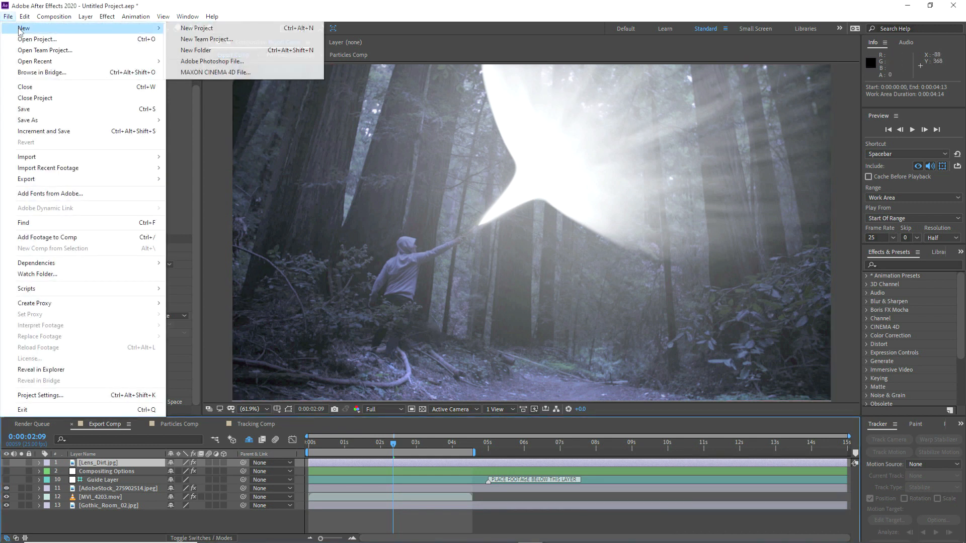
pyautogui.click(217, 29)
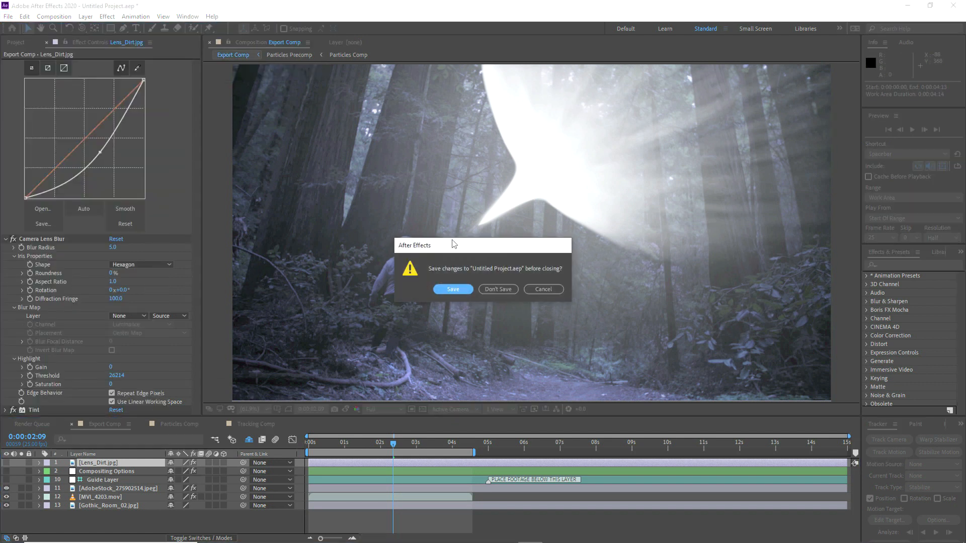
pyautogui.click(497, 289)
# Step: Import the Expecto_Patronum_Maxima_(CC_2020).aep template into the empty project
pyautogui.rightClick(21, 240)
pyautogui.moveTo(57, 291)
pyautogui.click(214, 294)
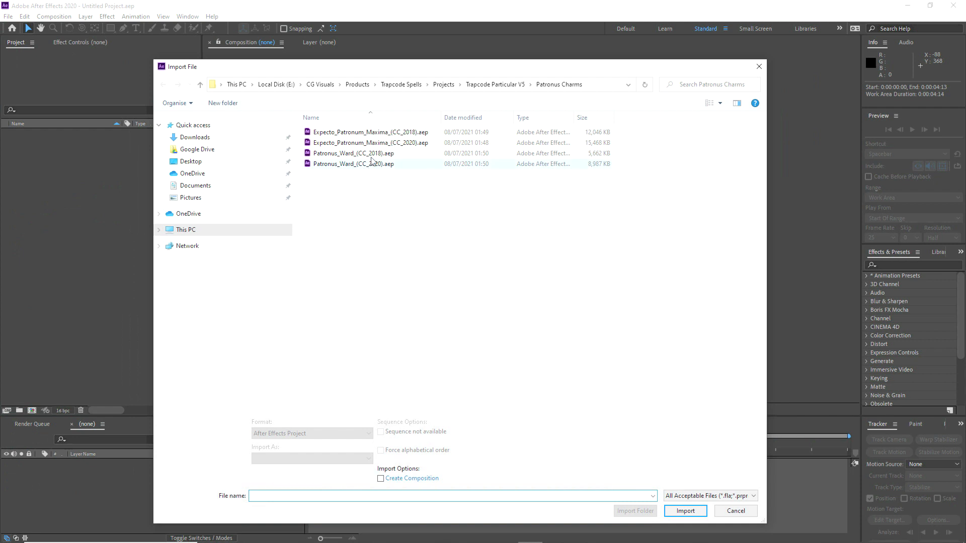
pyautogui.click(378, 144)
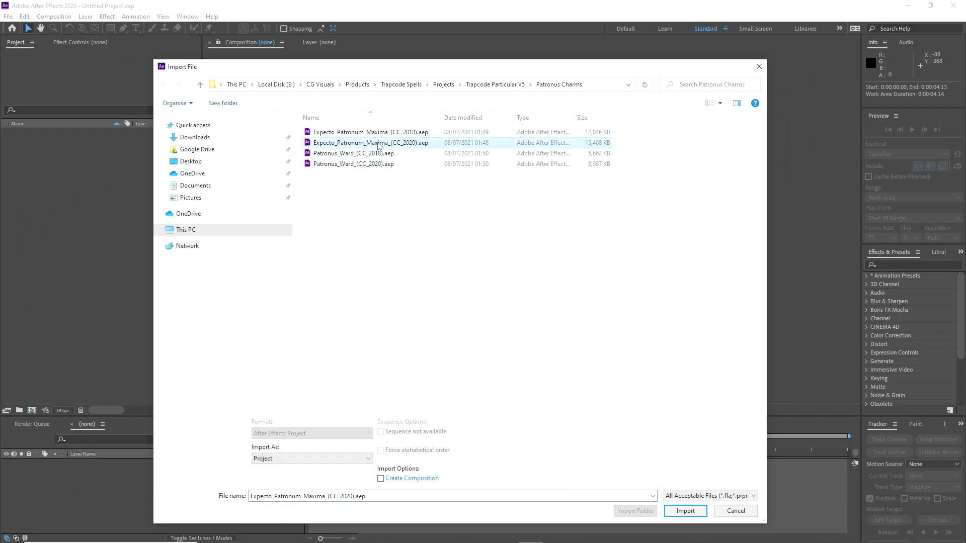
pyautogui.click(685, 511)
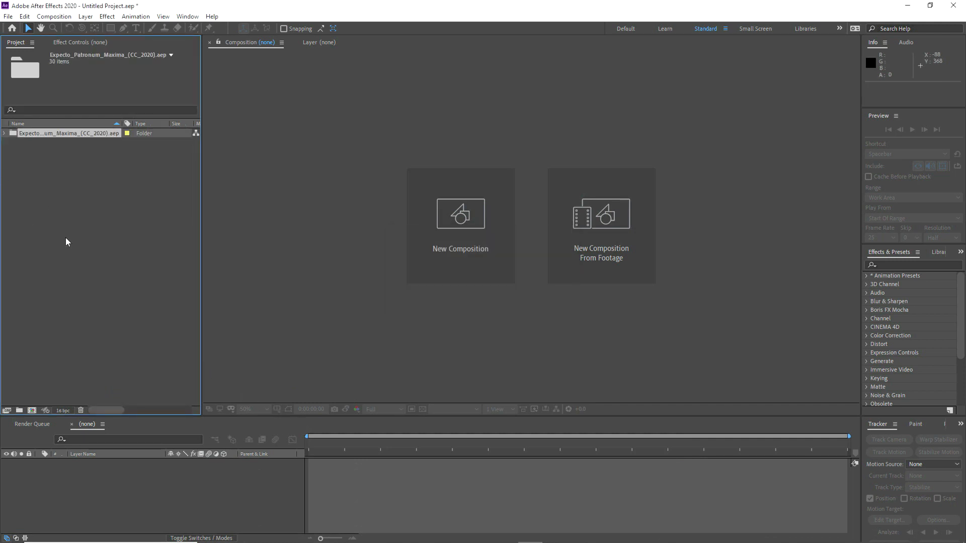
pyautogui.click(4, 134)
# Step: Open Export Comp from the template's Comps folder, then open Particles Comp
pyautogui.click(13, 152)
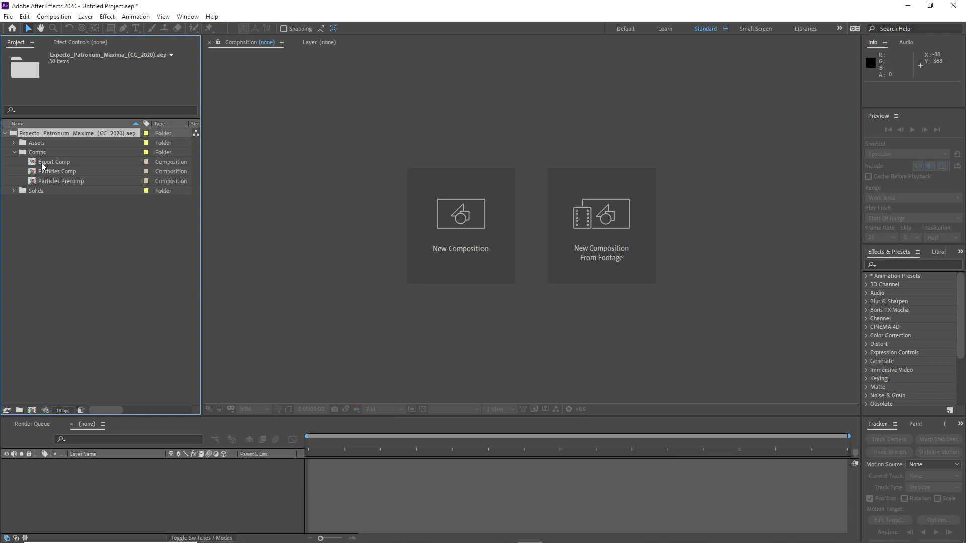
pyautogui.doubleClick(41, 162)
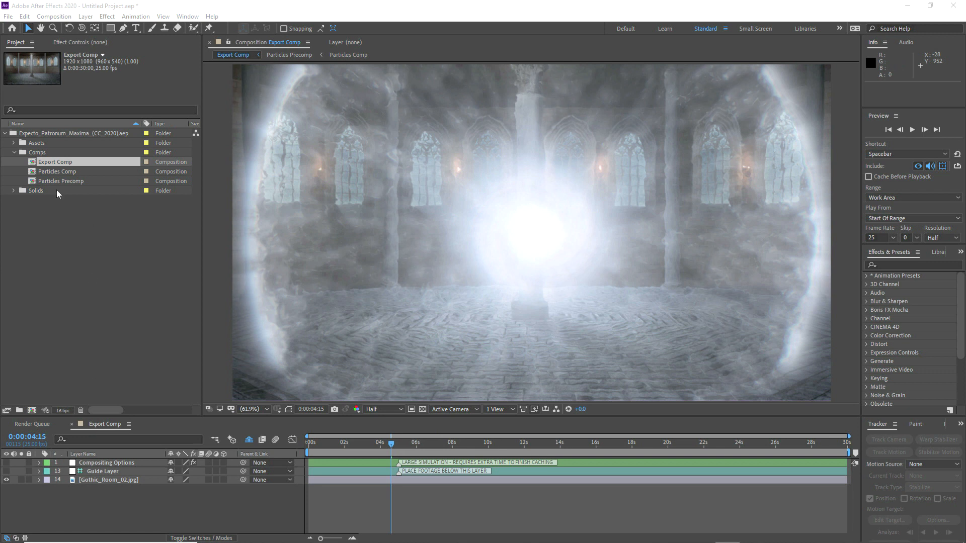
pyautogui.click(55, 171)
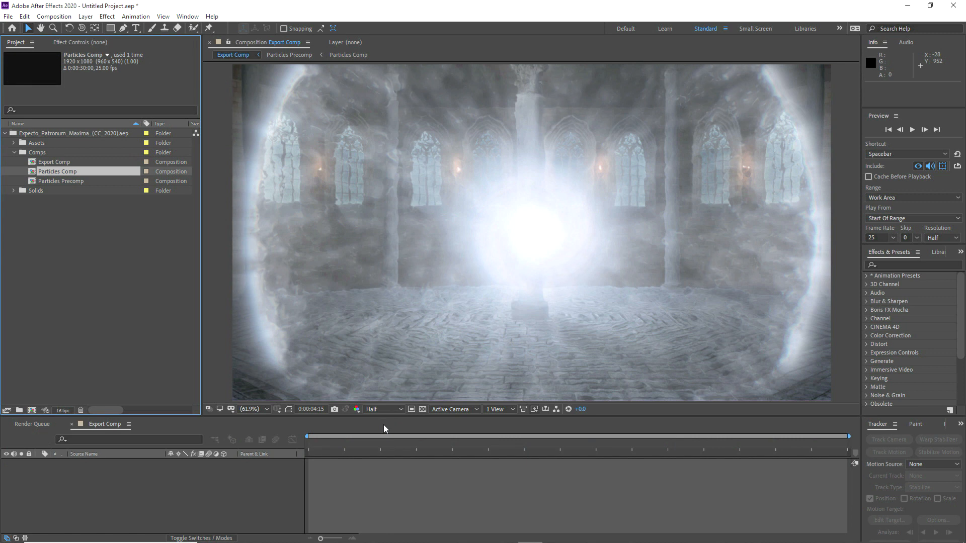
pyautogui.press('Return')
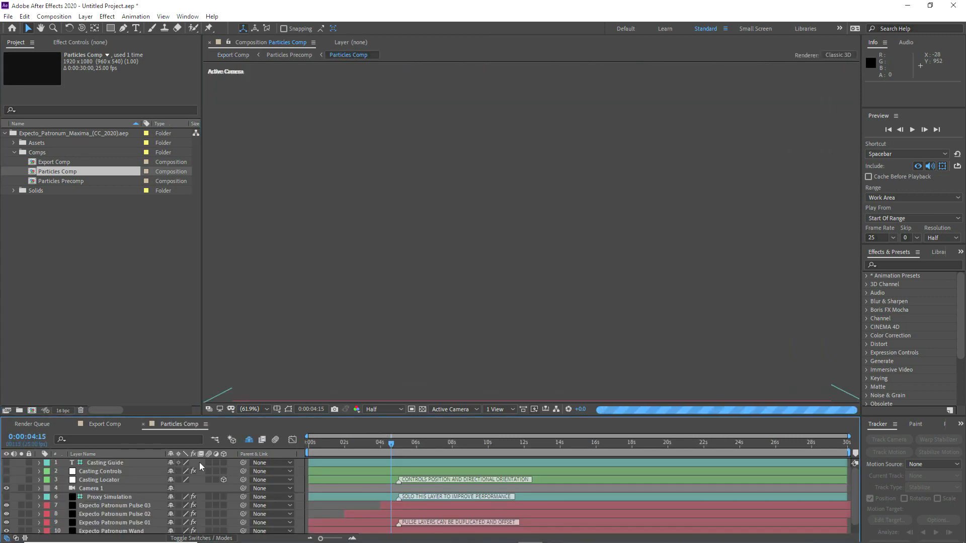
# Step: Enlarge the timeline and scrub the Wand layer through 0:00:00:19, 0:00:01:09 and 0:00:02:00
pyautogui.moveTo(240, 417); pyautogui.dragTo(243, 388)
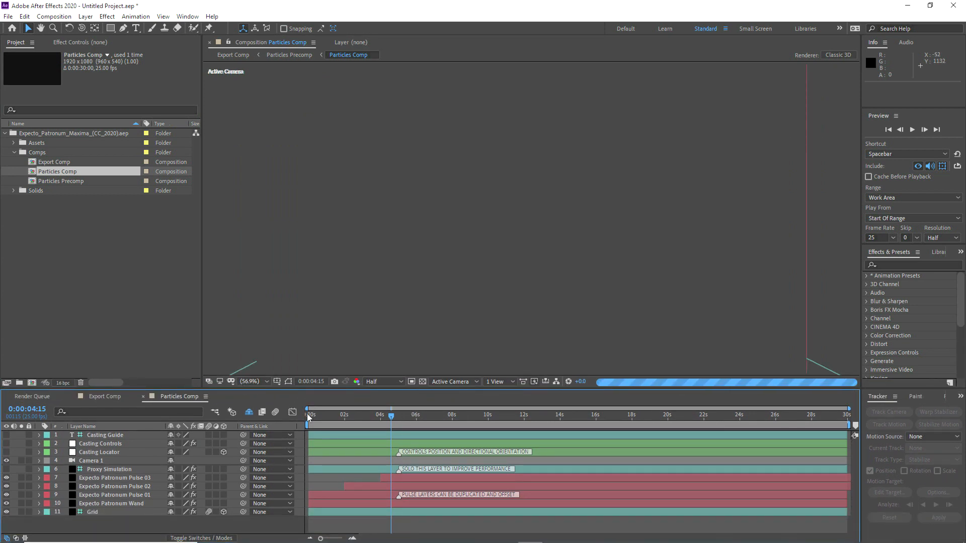
pyautogui.click(92, 505)
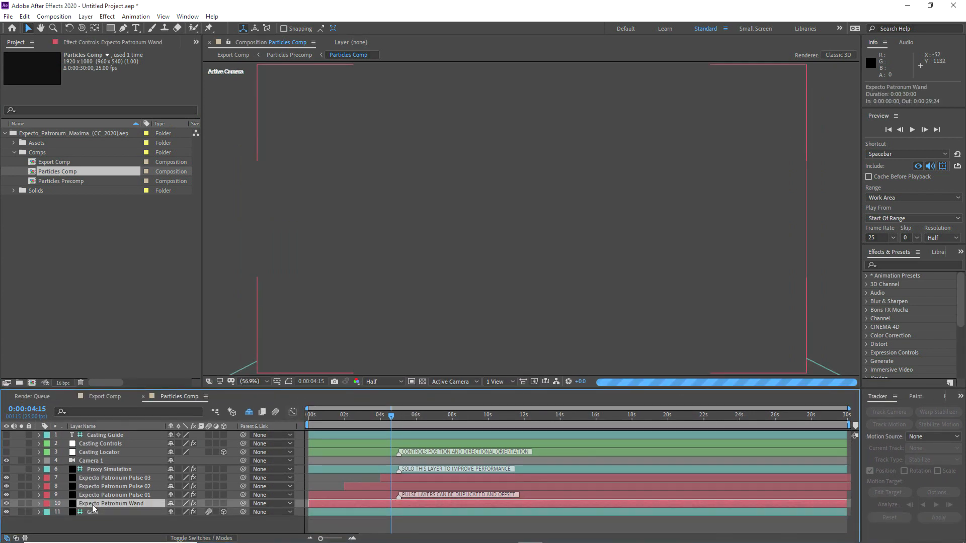
pyautogui.click(326, 415)
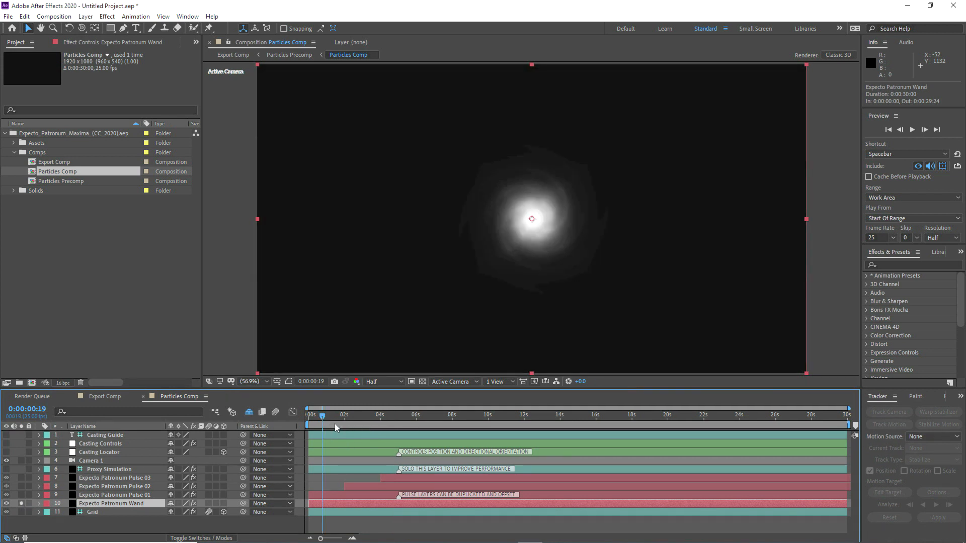
pyautogui.click(333, 416)
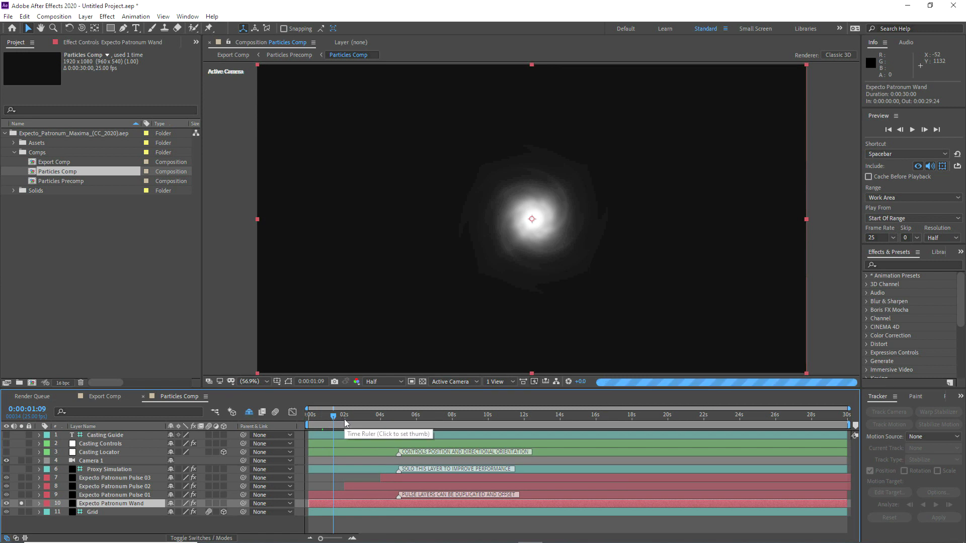
pyautogui.click(344, 419)
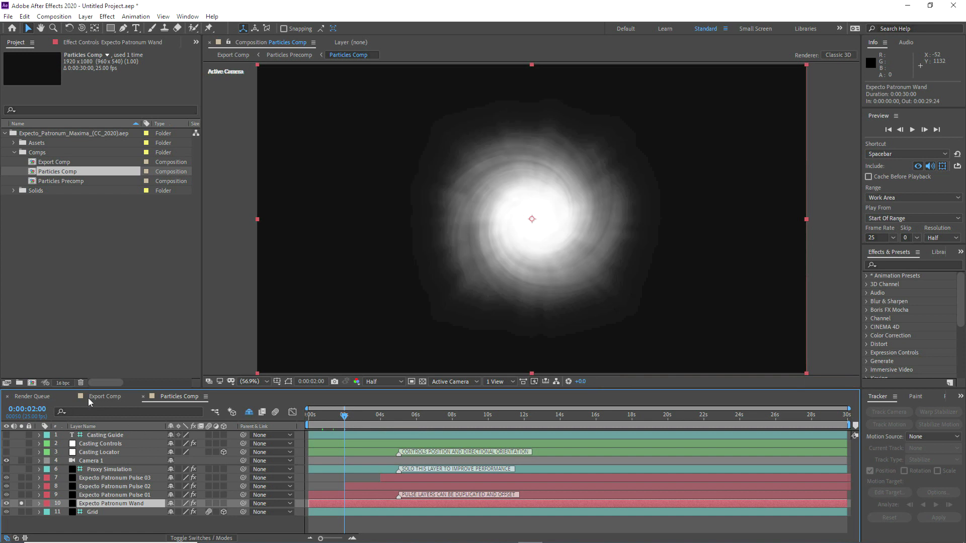
# Step: In Export Comp, set the viewer magnification to Fit
pyautogui.click(104, 397)
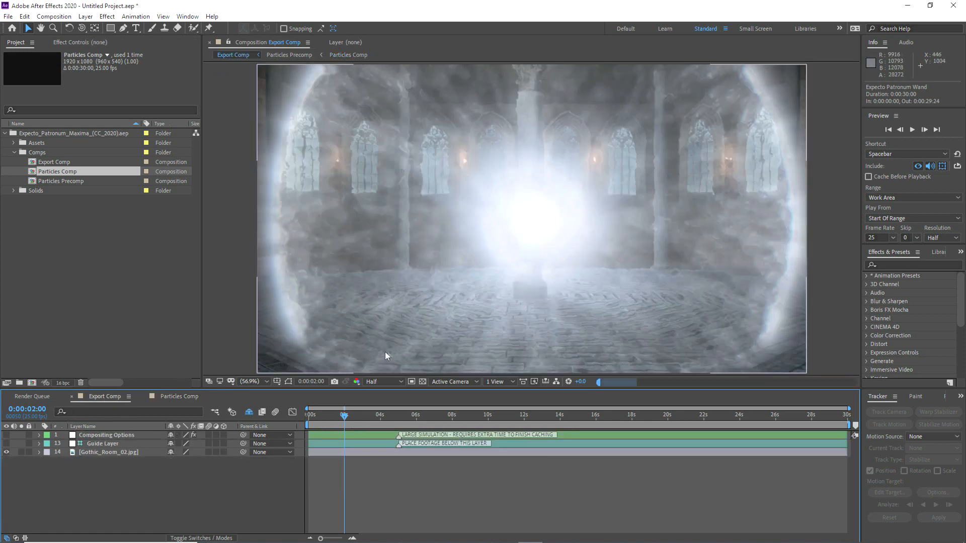
pyautogui.press('/')
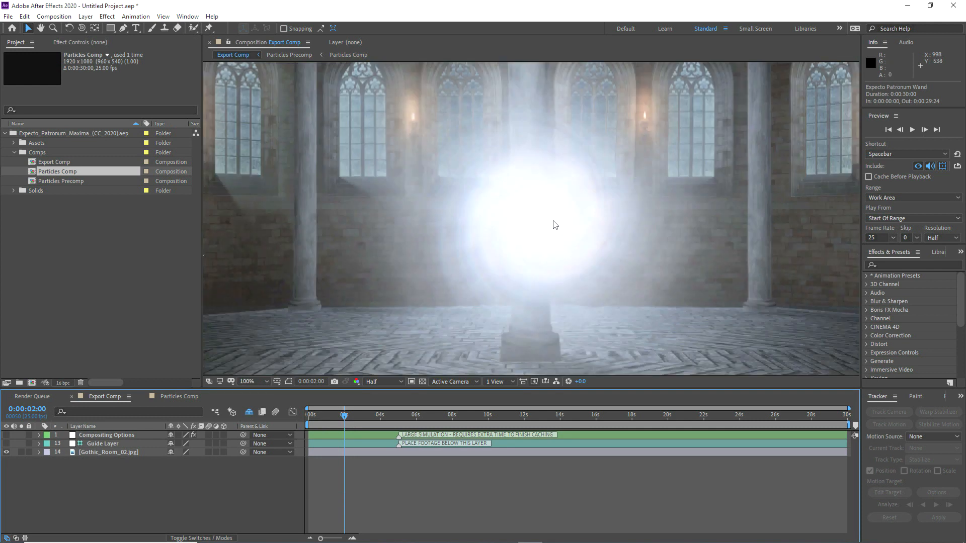
pyautogui.click(257, 381)
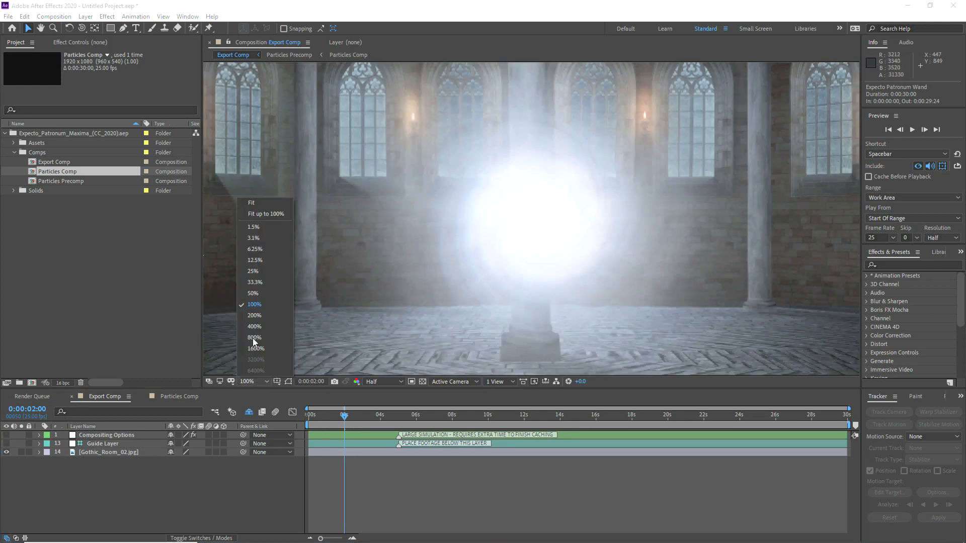
pyautogui.click(255, 203)
# Step: In Particles Comp, move solo from the Wand layer to Pulse 01 and go to 0:00:02:24
pyautogui.click(178, 395)
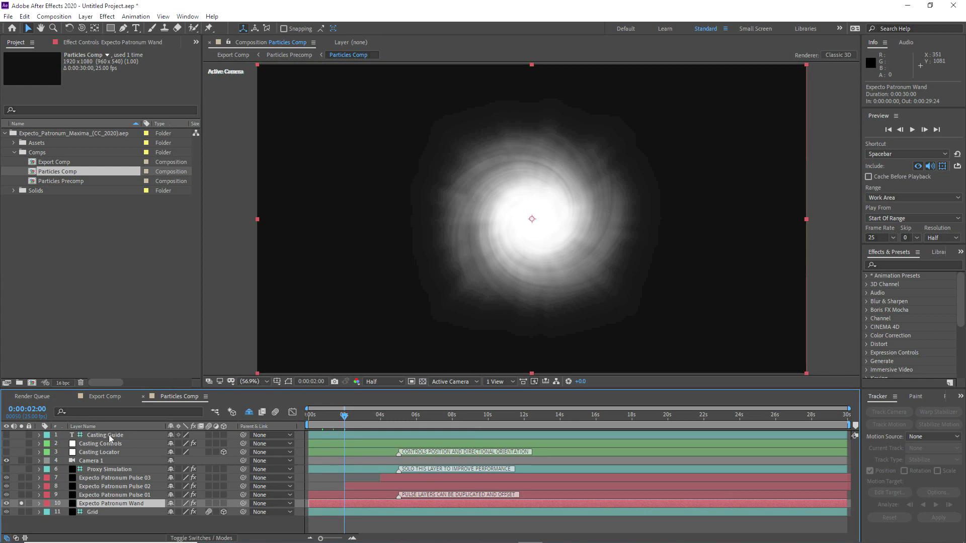
pyautogui.click(22, 504)
pyautogui.click(112, 495)
pyautogui.click(362, 414)
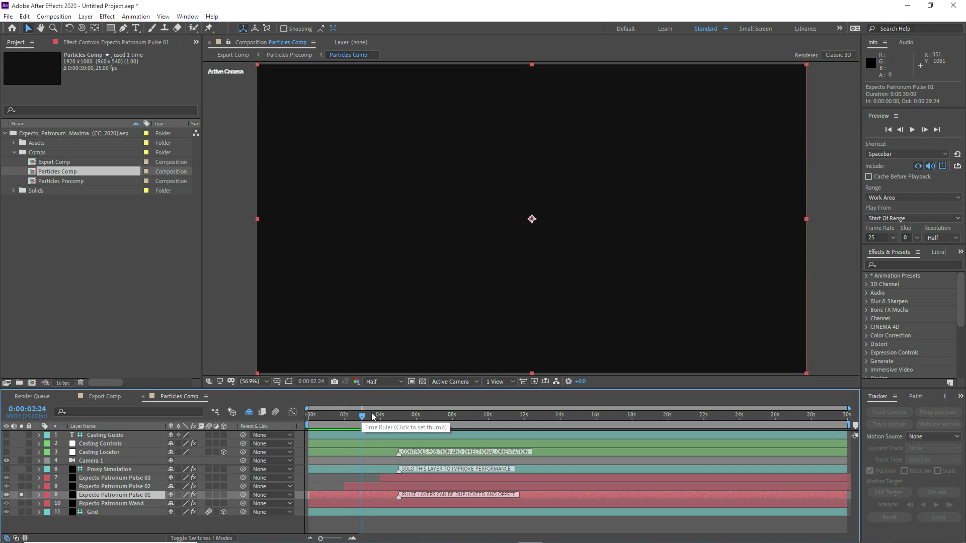
# Step: At 0:00:04:15, expand Pulse 01's Particular Rendering settings in Effect Controls
pyautogui.click(391, 418)
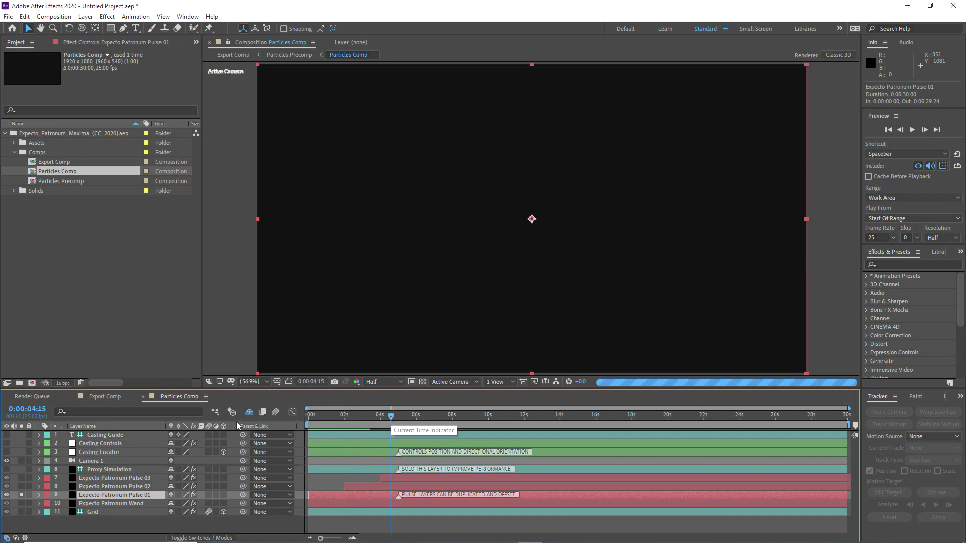
pyautogui.click(91, 42)
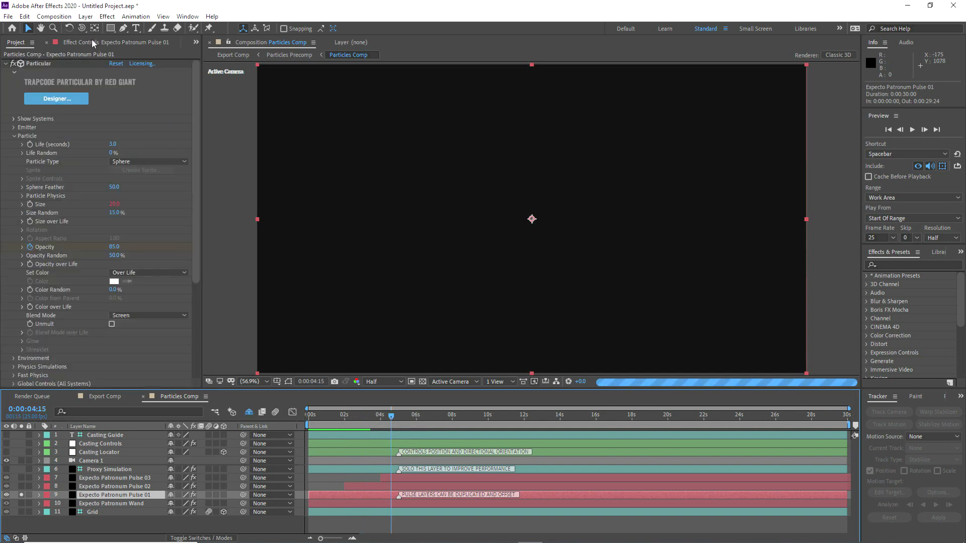
pyautogui.click(14, 136)
pyautogui.click(13, 120)
pyautogui.click(13, 121)
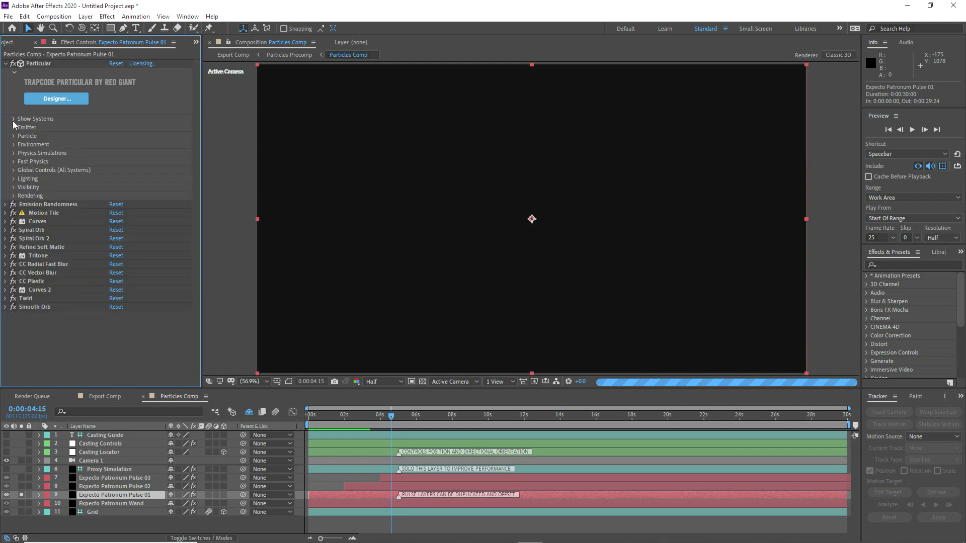
pyautogui.click(14, 196)
pyautogui.click(22, 255)
pyautogui.click(22, 256)
# Step: Turn off effects from Spiral Orb down and set Particle Amount to 25%
pyautogui.click(113, 230)
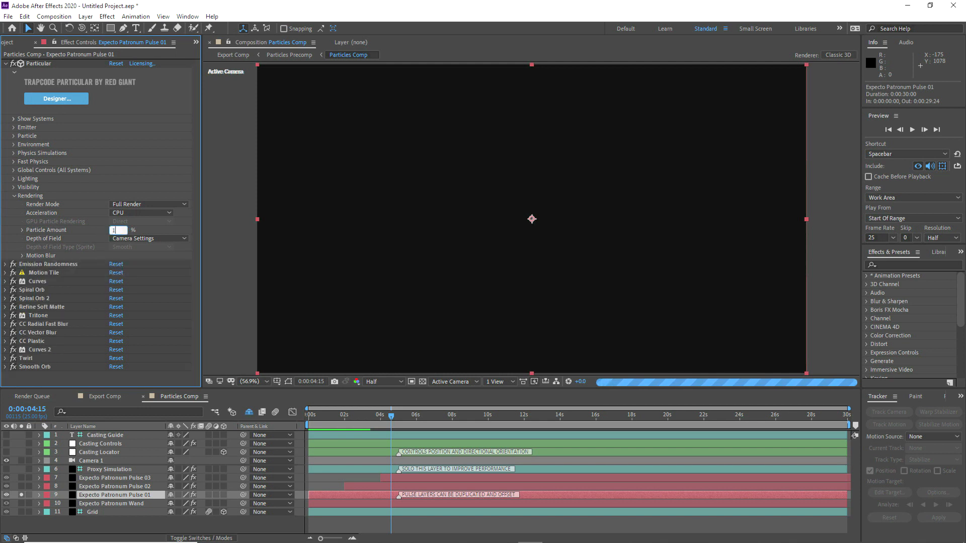
pyautogui.write('10')
pyautogui.press('Return')
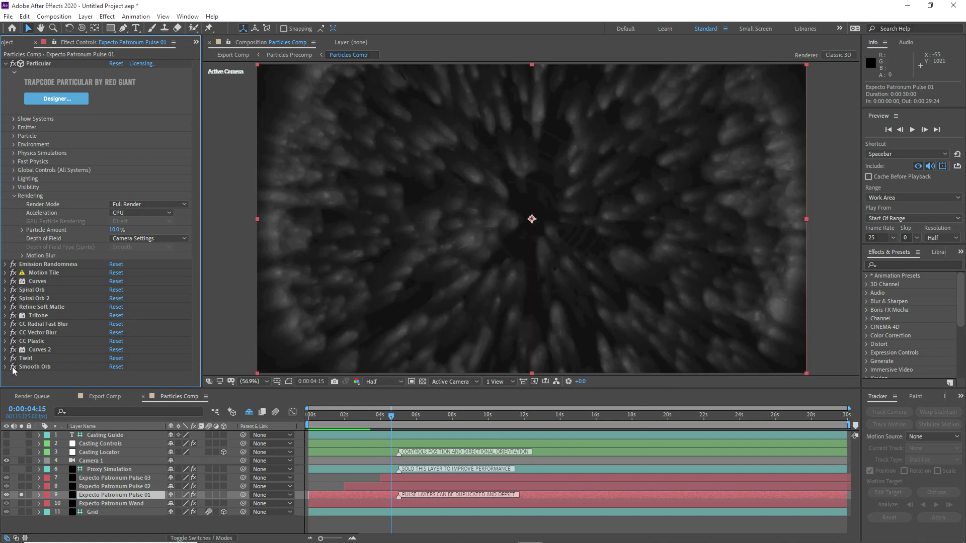
pyautogui.moveTo(13, 305); pyautogui.dragTo(13, 290)
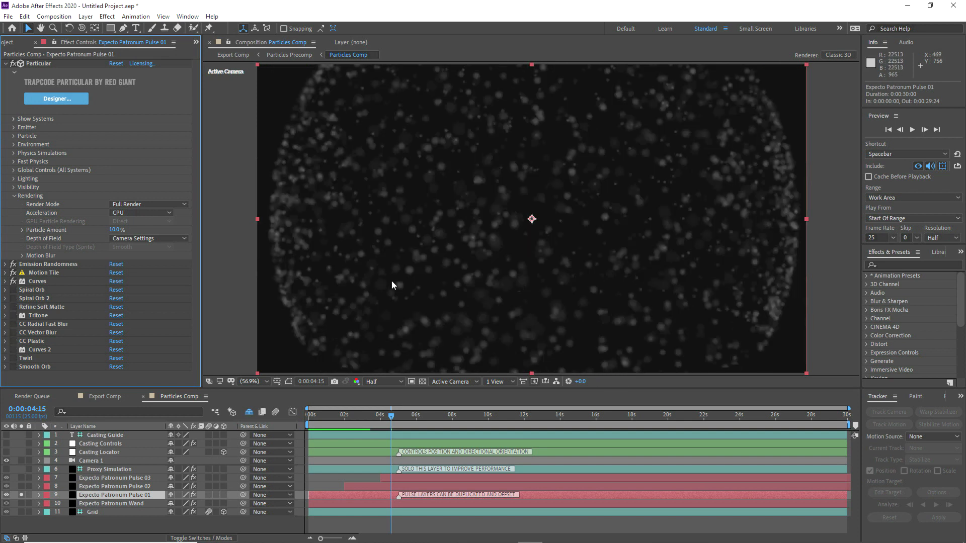
pyautogui.moveTo(119, 229); pyautogui.dragTo(126, 225)
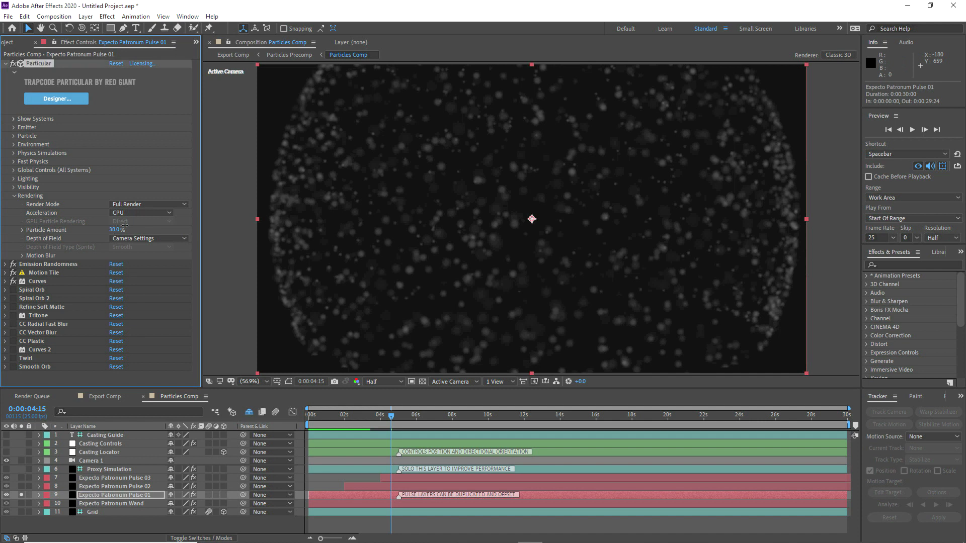
pyautogui.click(119, 230)
pyautogui.write('25')
pyautogui.press('Return')
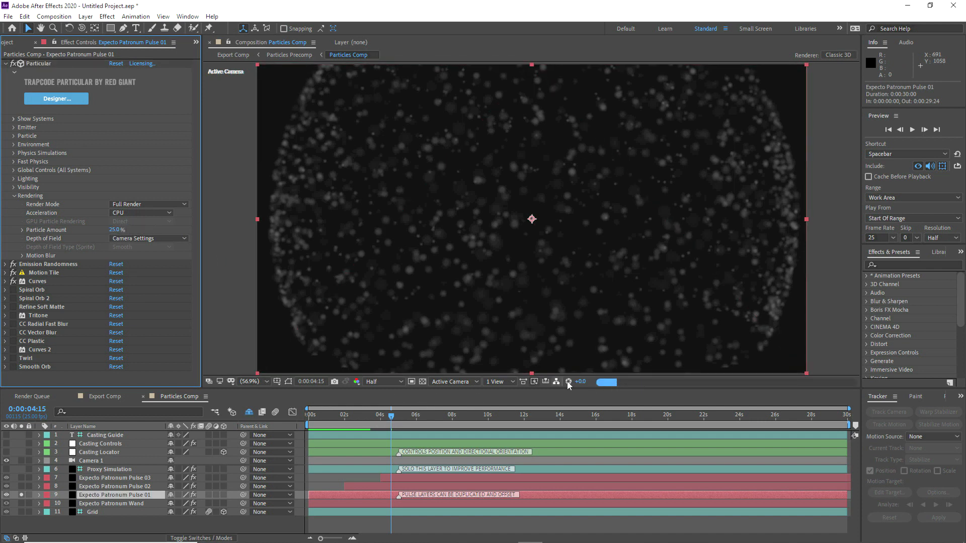
# Step: Raise viewer exposure and check particles at 0:00:04:24, 0:00:05:09 and 0:00:05:19
pyautogui.moveTo(580, 381); pyautogui.dragTo(588, 382)
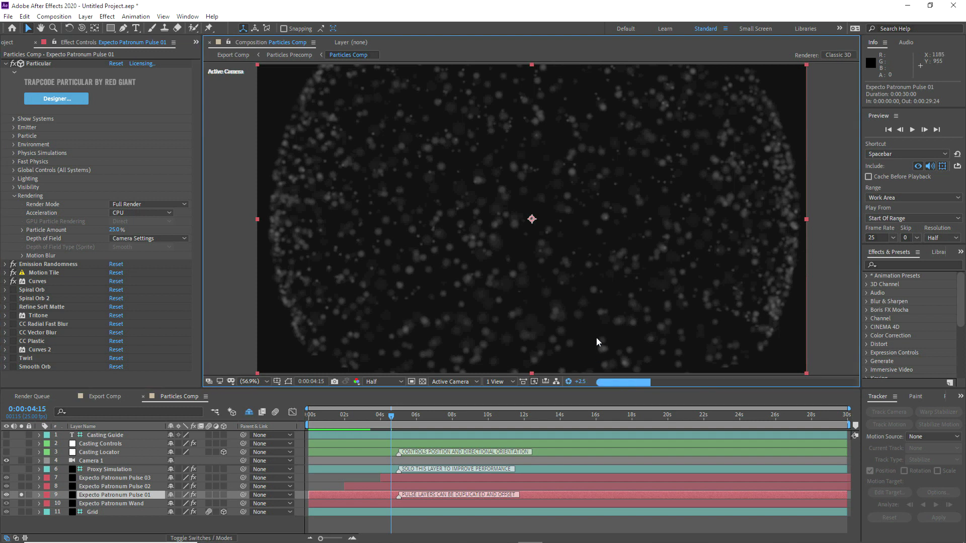
pyautogui.click(398, 417)
pyautogui.click(405, 418)
pyautogui.click(412, 417)
pyautogui.click(391, 418)
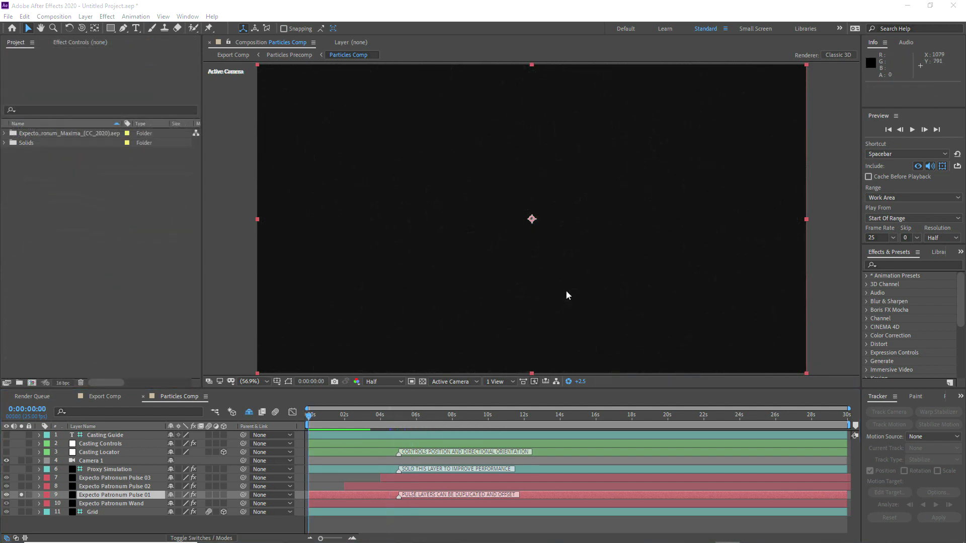
# Step: Import MVI_4201.mov, reset viewer exposure, and rename its comp to Tracking Comp
pyautogui.moveTo(883, 252); pyautogui.dragTo(31, 378)
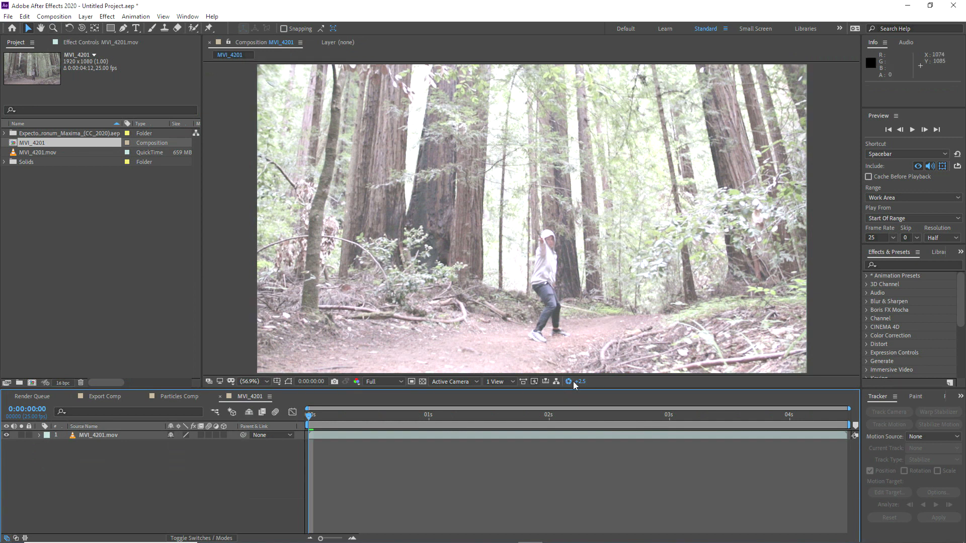
pyautogui.click(574, 384)
pyautogui.click(54, 16)
pyautogui.click(75, 40)
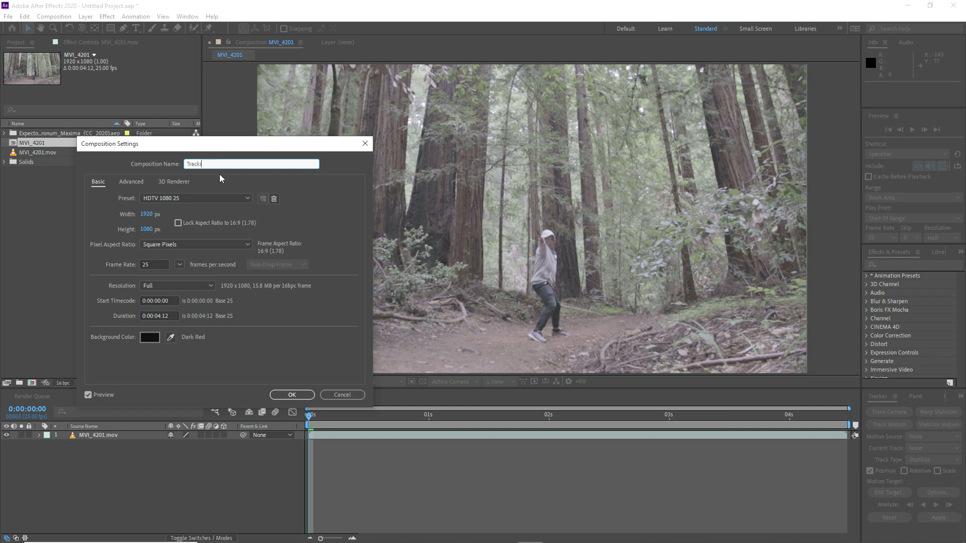
pyautogui.click(281, 396)
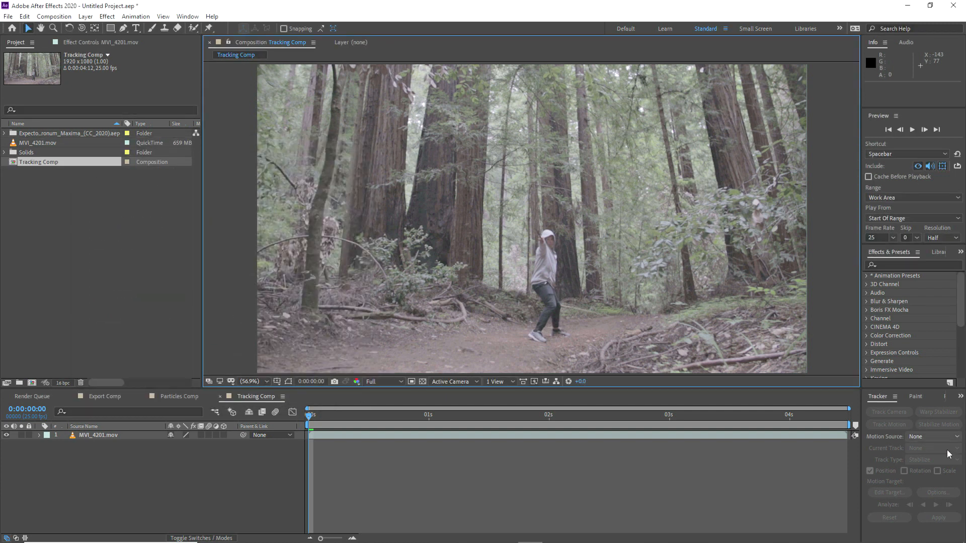
# Step: Camera-track the forest clip with Target Size 50% and a horizontal angle of view of 24
pyautogui.click(669, 436)
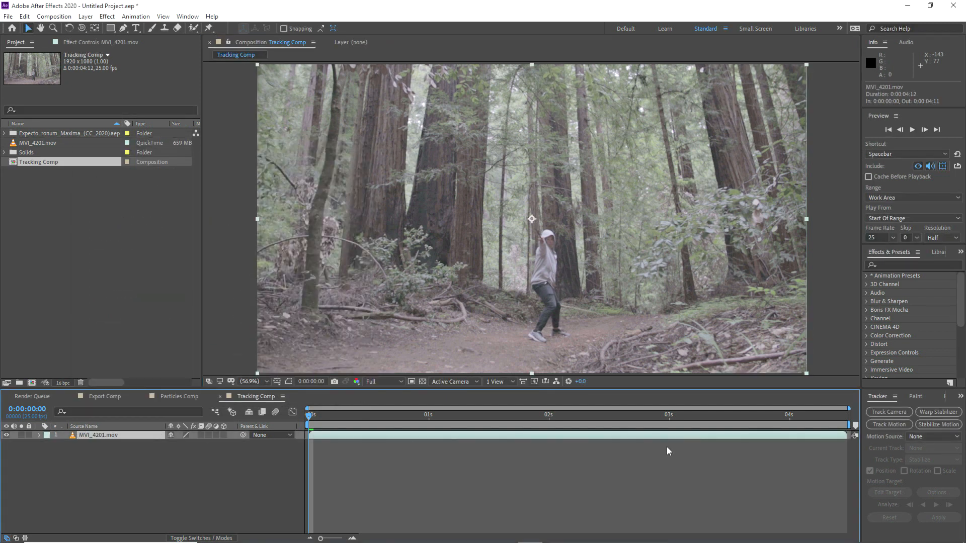
pyautogui.click(886, 410)
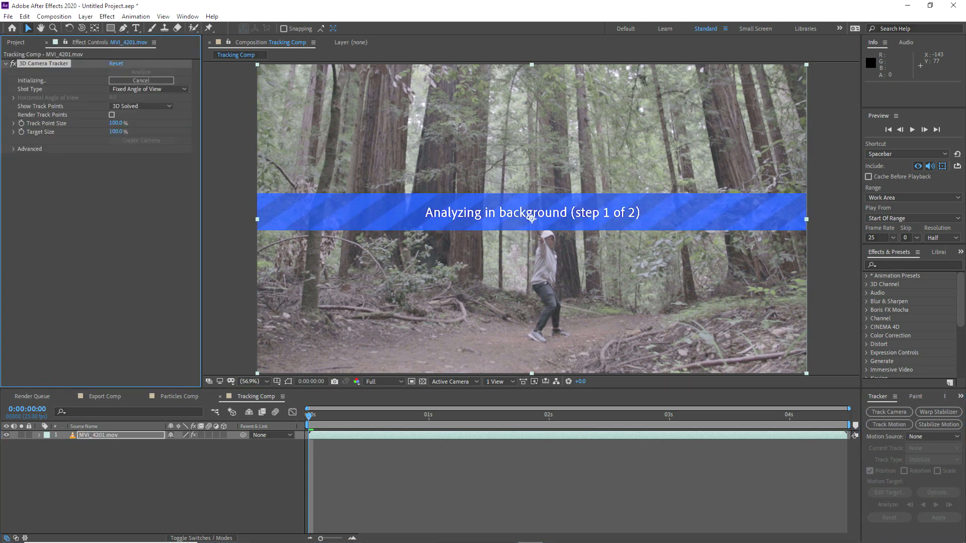
pyautogui.click(116, 133)
pyautogui.write('50')
pyautogui.click(14, 148)
pyautogui.click(149, 89)
pyautogui.click(143, 117)
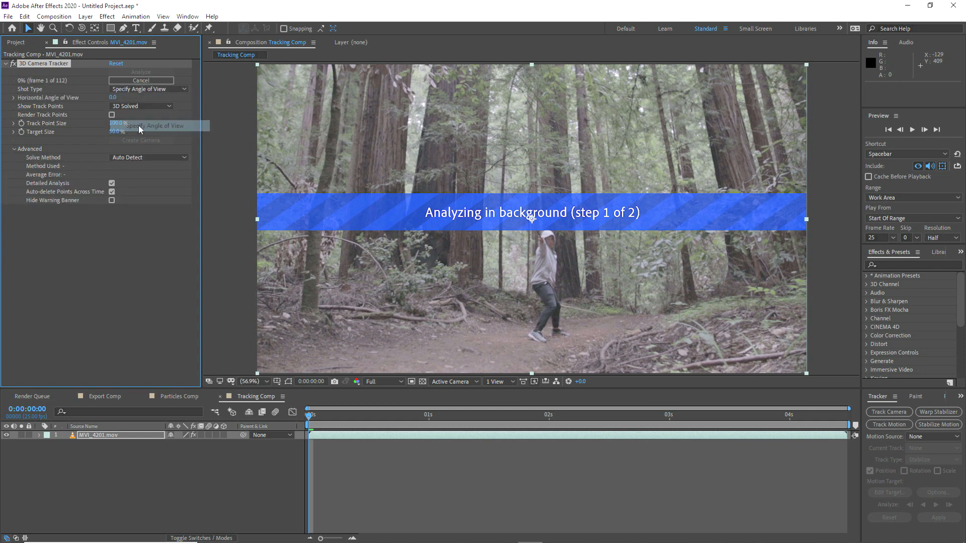
pyautogui.click(114, 98)
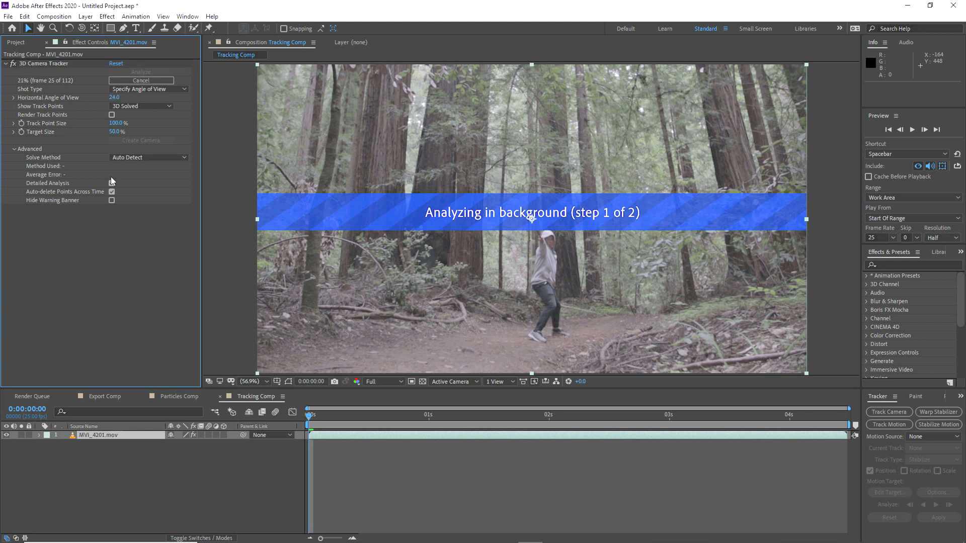
pyautogui.write('24')
pyautogui.press('Return')
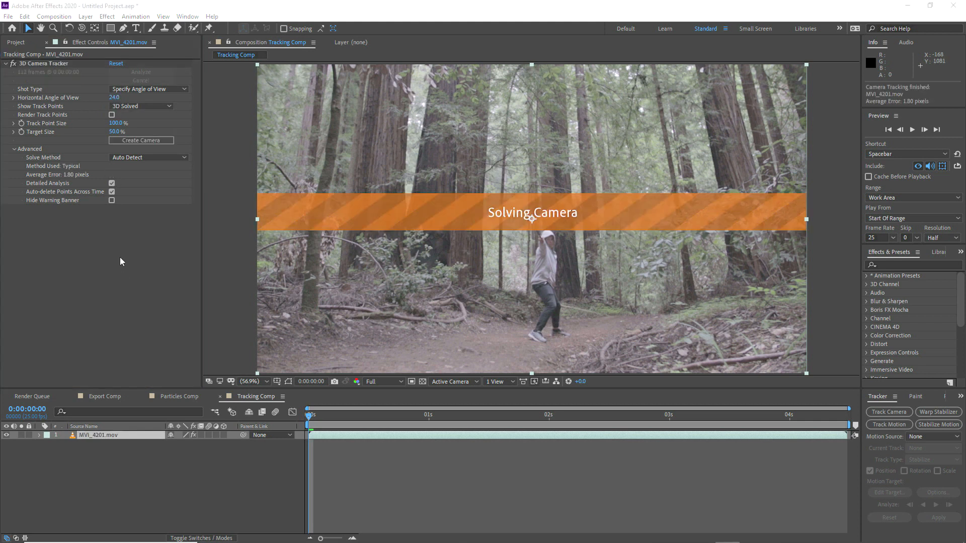
# Step: Set the ground plane and origin, then create a tracked null and camera on the person
pyautogui.click(43, 63)
pyautogui.moveTo(309, 416); pyautogui.dragTo(409, 423)
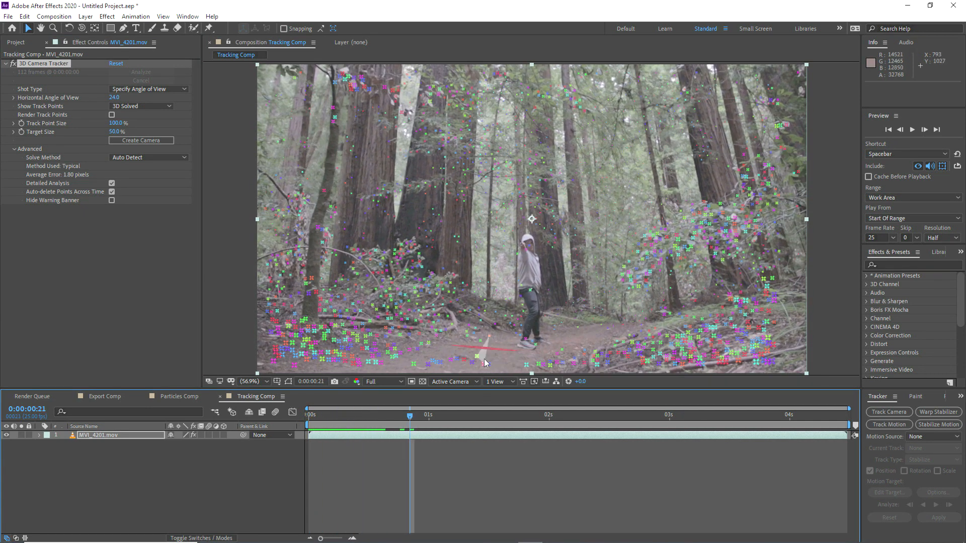
pyautogui.rightClick(504, 361)
pyautogui.click(544, 447)
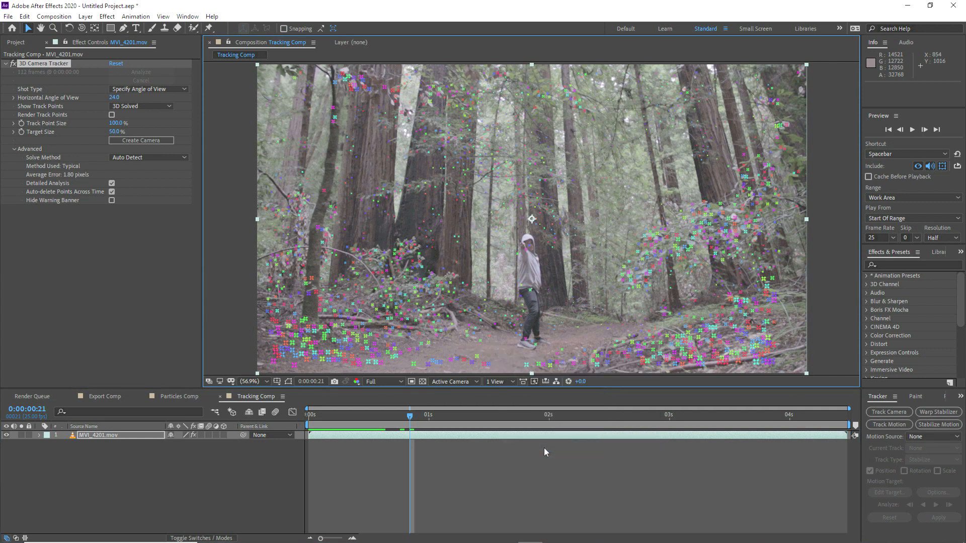
pyautogui.rightClick(496, 355)
pyautogui.rightClick(532, 292)
pyautogui.rightClick(528, 250)
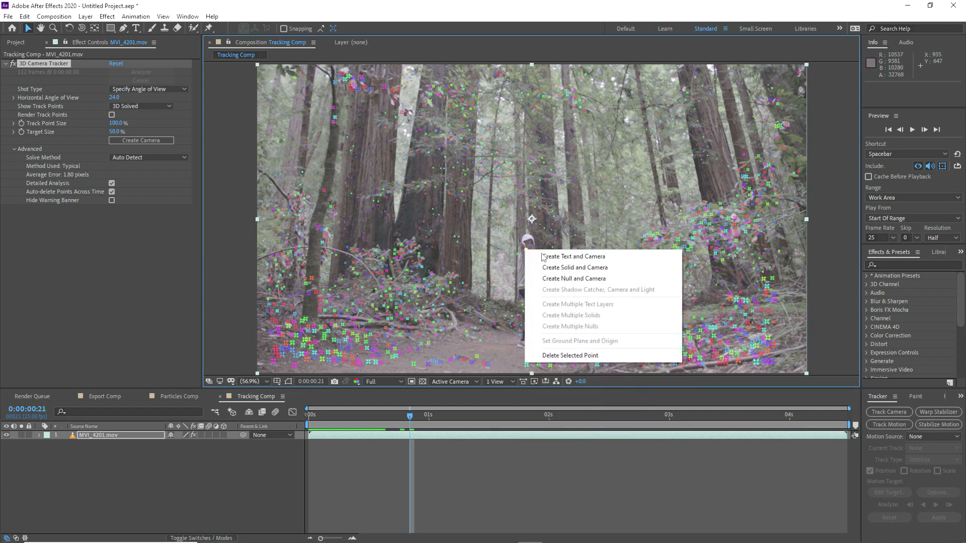
pyautogui.click(559, 275)
pyautogui.click(95, 435)
# Step: Add a temporary white solid, move it to the frame centre, then delete it
pyautogui.press('p')
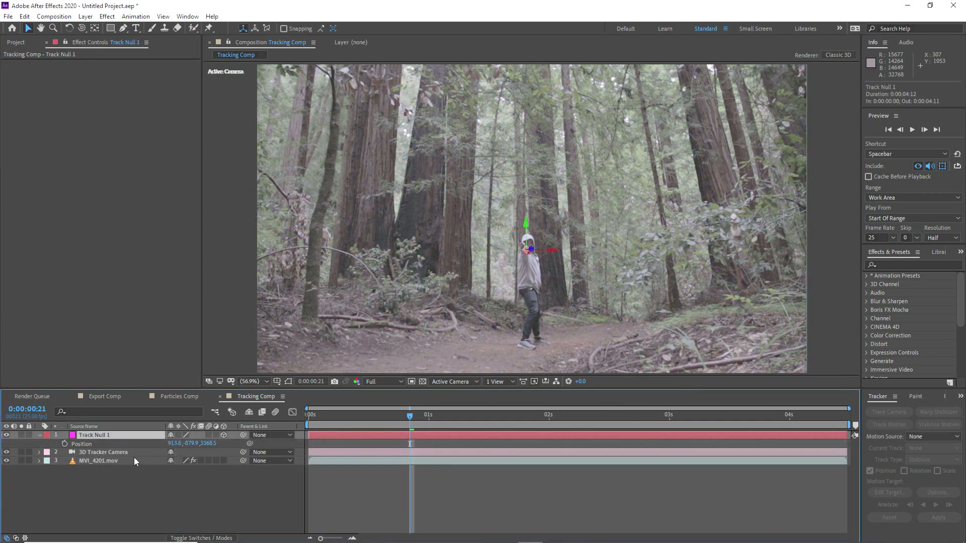
pyautogui.rightClick(120, 490)
pyautogui.moveTo(137, 381)
pyautogui.click(267, 404)
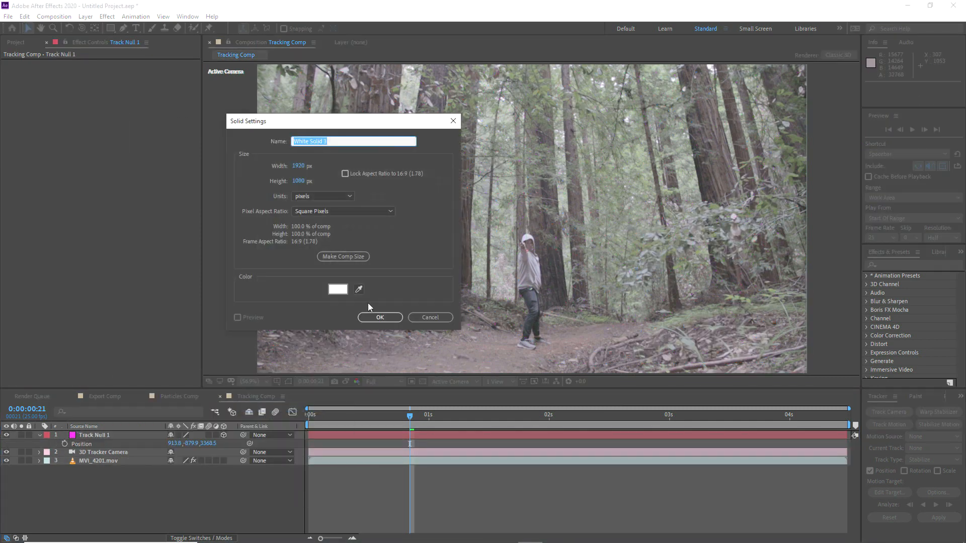
pyautogui.click(375, 316)
pyautogui.click(223, 435)
pyautogui.moveTo(553, 362); pyautogui.dragTo(423, 265)
pyautogui.press('Delete')
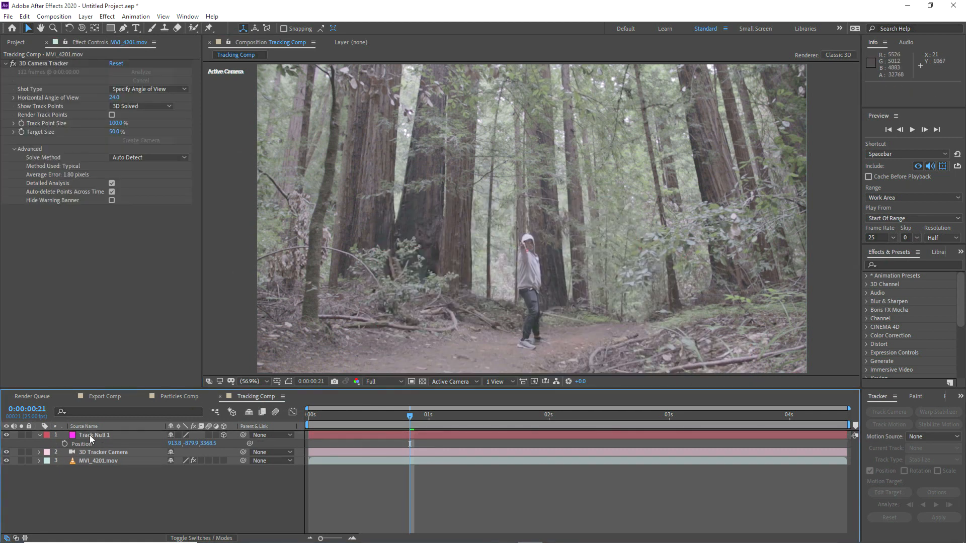
# Step: Rename Track Null 1 to Wand Ref and copy the three tracking layers
pyautogui.click(90, 436)
pyautogui.press('Return')
pyautogui.write('Wal')
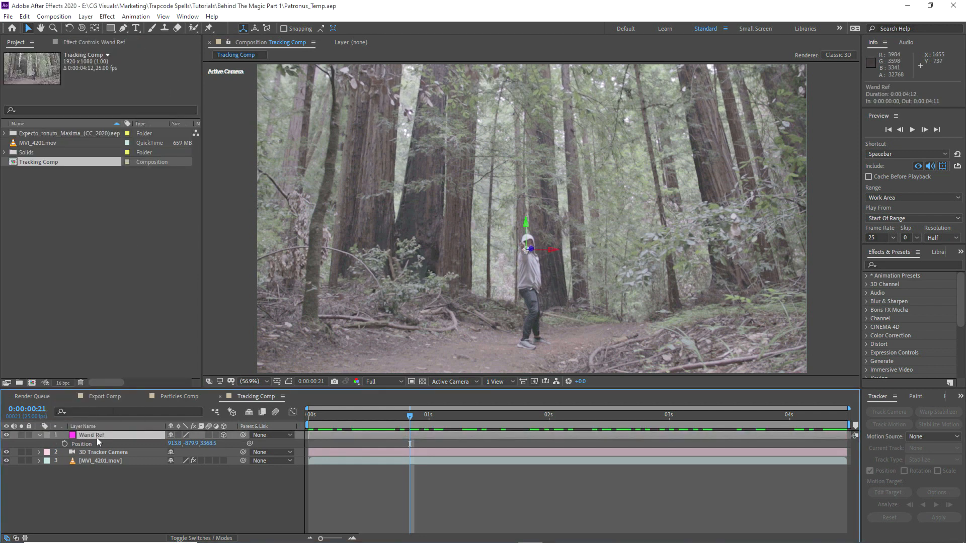
pyautogui.keyDown('shift'); pyautogui.click(88, 461); pyautogui.keyUp('shift')
pyautogui.hotkey('ctrl', 'c')
pyautogui.click(180, 398)
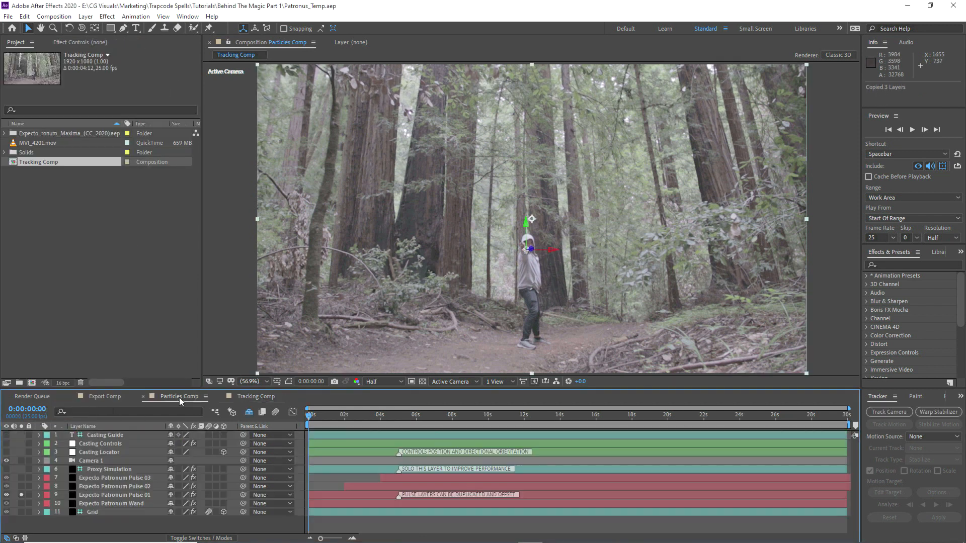
# Step: Solo the Expecto Patronum Wand layer and delete its Curves effect
pyautogui.click(95, 497)
pyautogui.click(93, 505)
pyautogui.keyDown('alt'); pyautogui.click(21, 503); pyautogui.keyUp('alt')
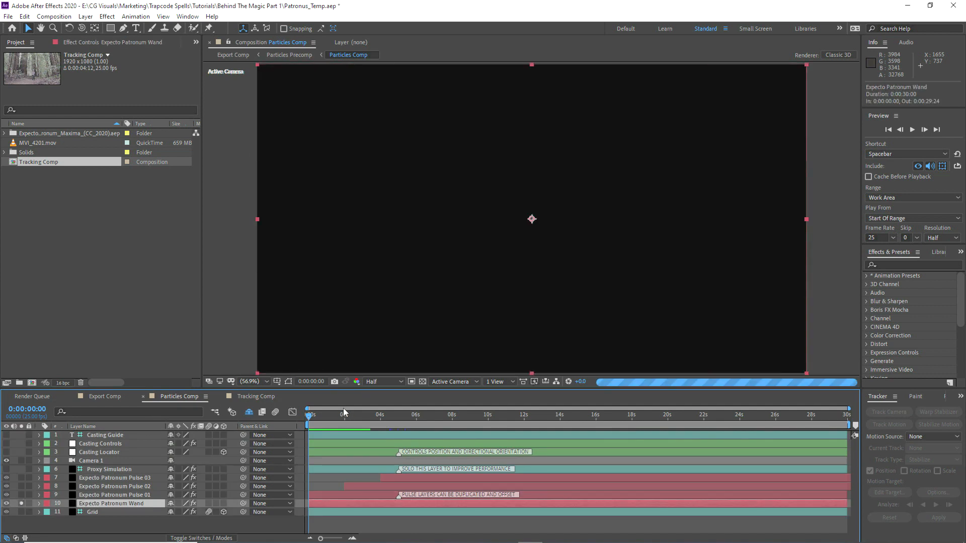
pyautogui.click(319, 416)
pyautogui.click(94, 43)
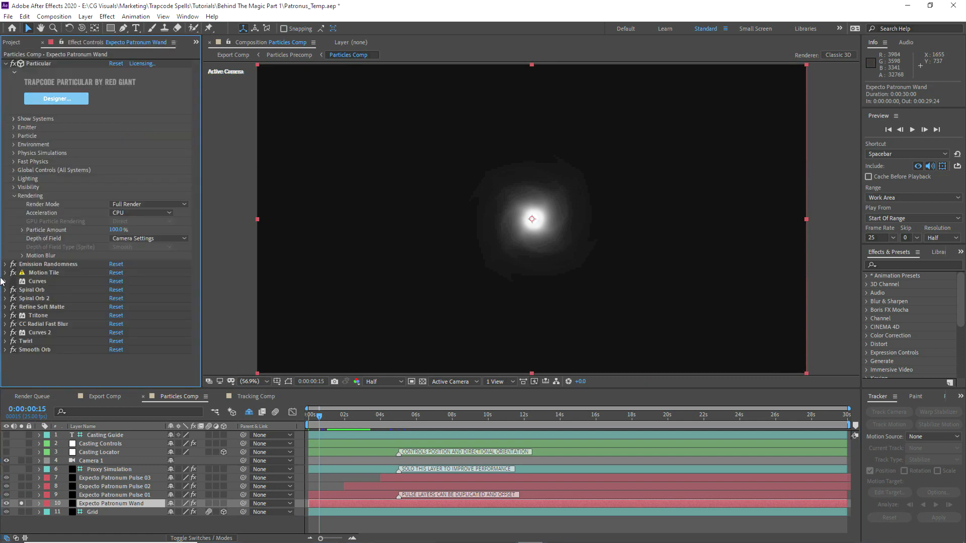
pyautogui.click(37, 281)
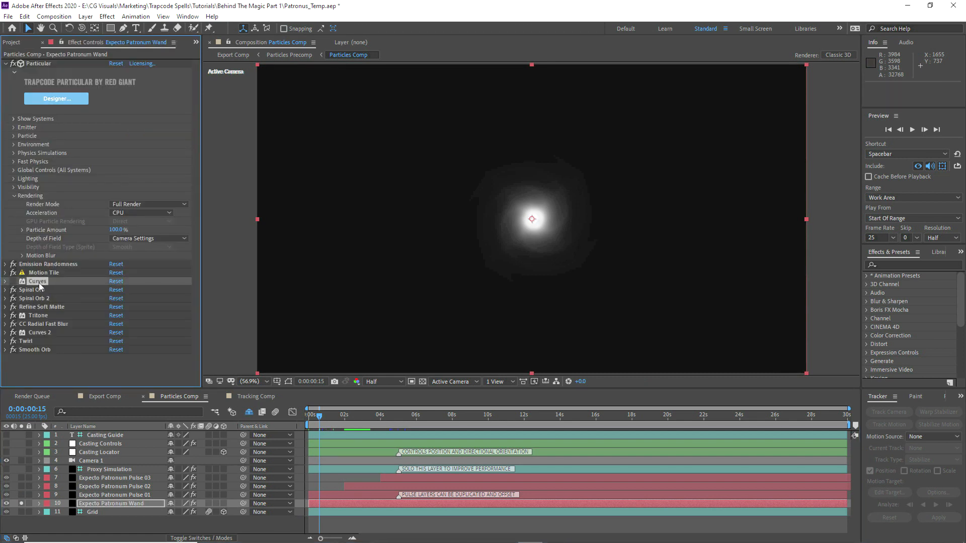
pyautogui.press('Delete')
# Step: Turn off the wand's effects from Spiral Orb to Smooth Orb and set Particle Amount to 10%
pyautogui.moveTo(13, 282); pyautogui.dragTo(13, 342)
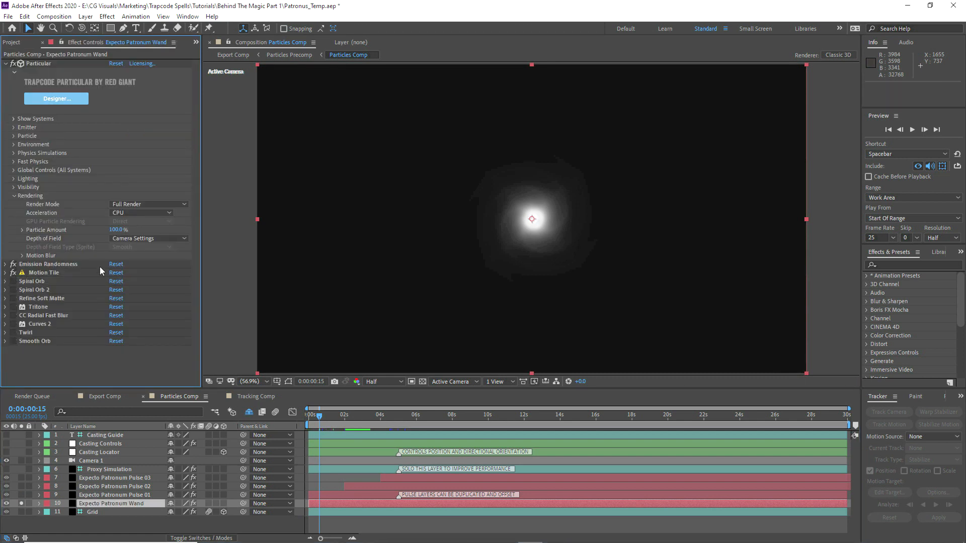
pyautogui.click(112, 230)
pyautogui.write('1')
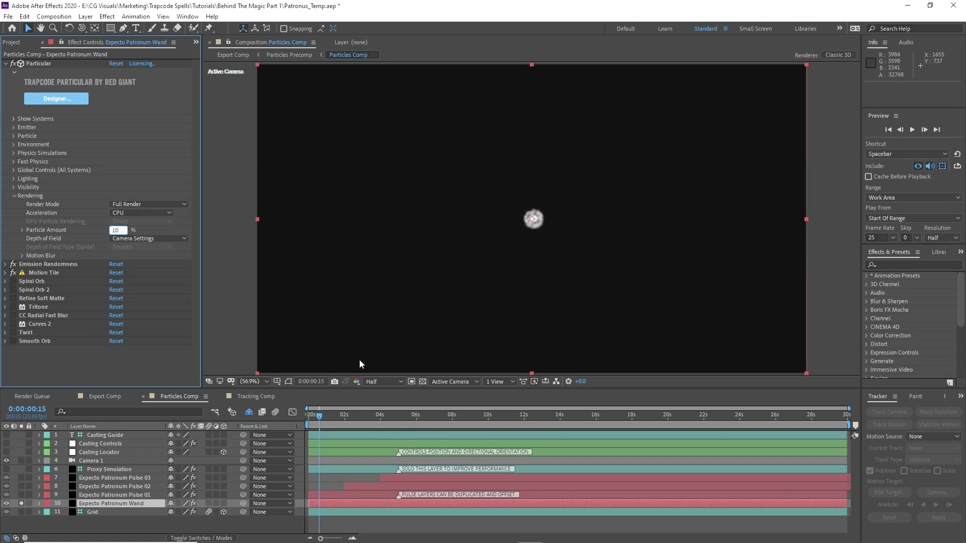
pyautogui.write('0')
pyautogui.press('Return')
# Step: At 0:00:01:02, also solo Pulse 01 and move MVI_4201.mov to the bottom of the stack
pyautogui.click(327, 416)
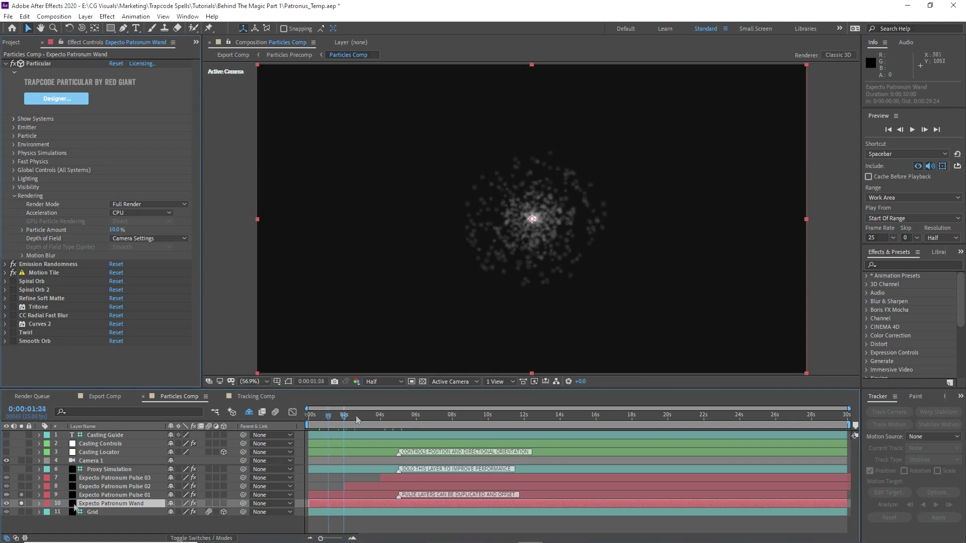
pyautogui.click(21, 495)
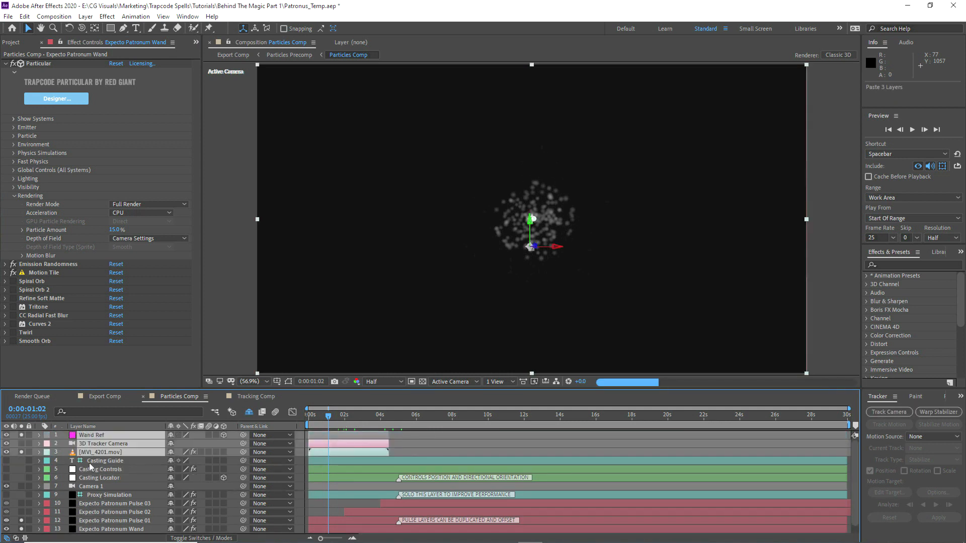
pyautogui.moveTo(89, 463); pyautogui.dragTo(42, 534)
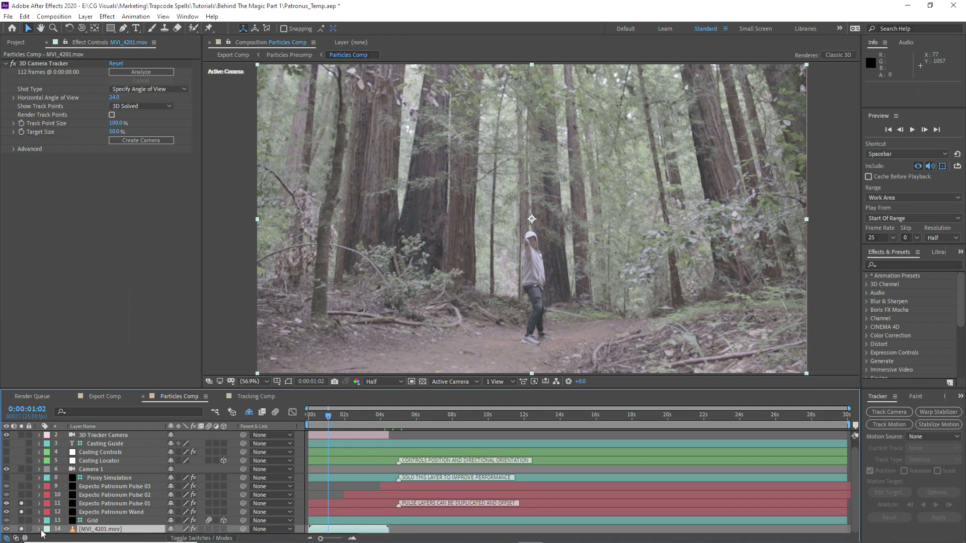
# Step: Add Curves to MVI_4201.mov, pulling the RGB and Red curves down and switching to Blue
pyautogui.click(108, 17)
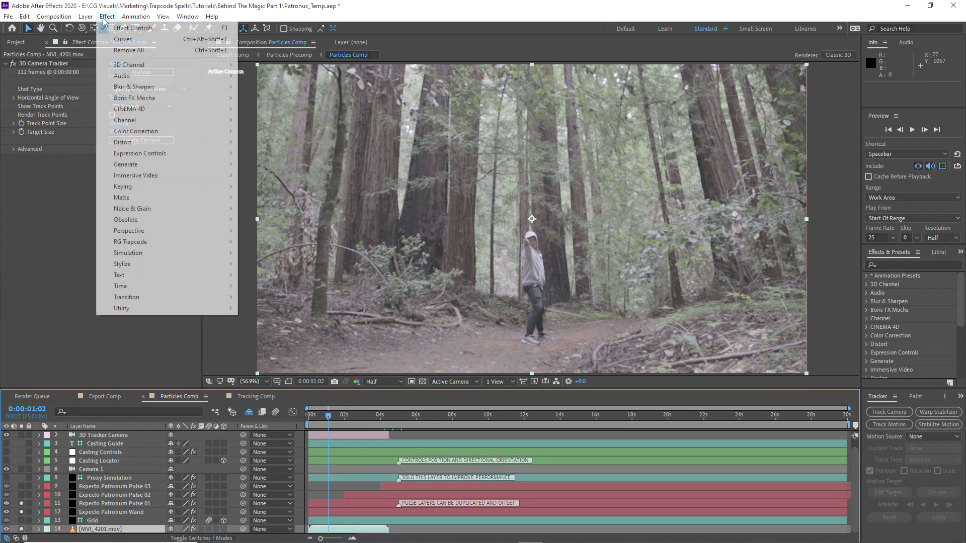
pyautogui.moveTo(151, 130)
pyautogui.click(301, 331)
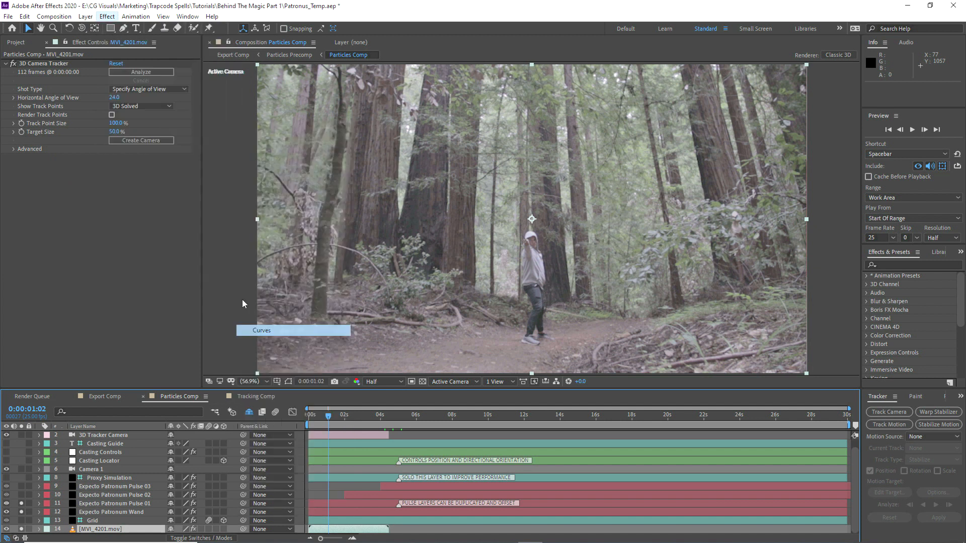
pyautogui.moveTo(95, 249); pyautogui.dragTo(99, 276)
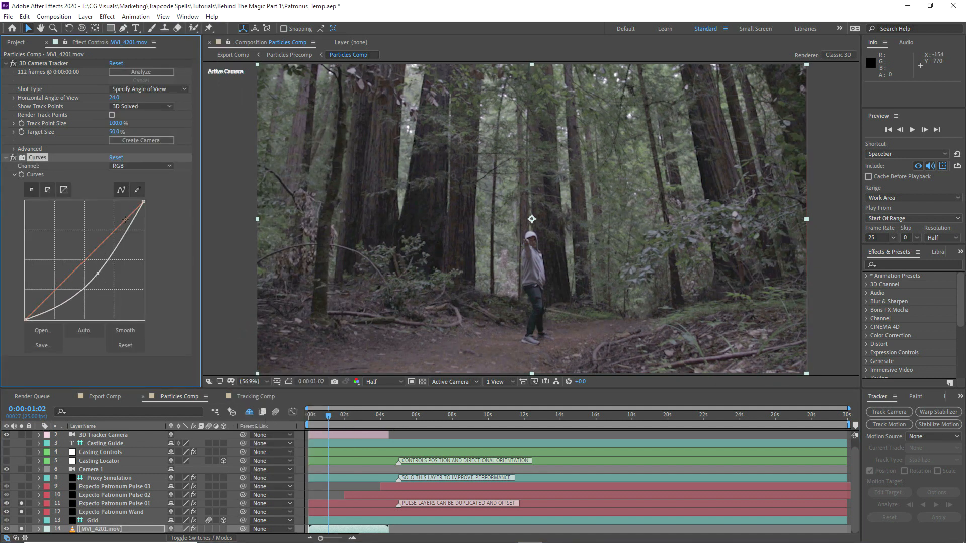
pyautogui.click(146, 166)
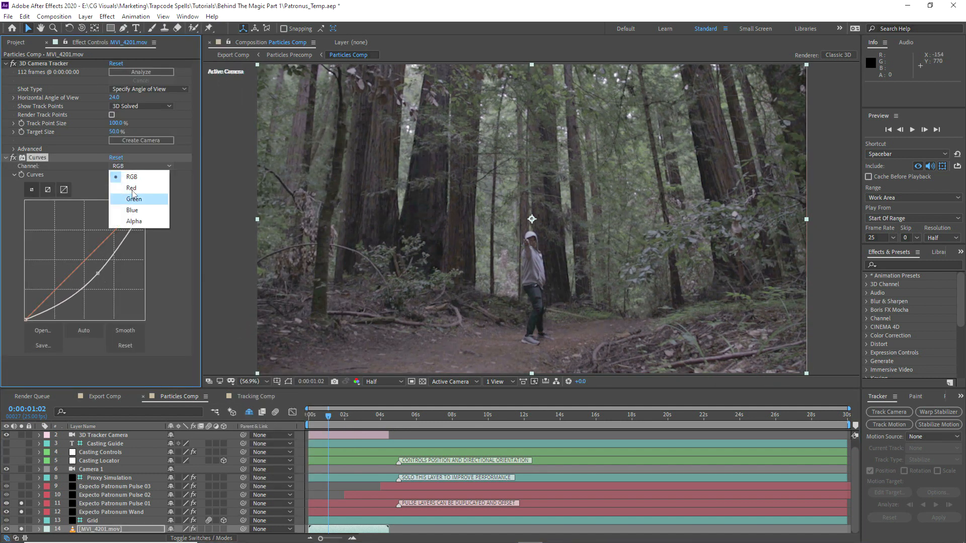
pyautogui.click(123, 184)
pyautogui.moveTo(93, 250); pyautogui.dragTo(99, 274)
pyautogui.click(133, 166)
pyautogui.click(132, 210)
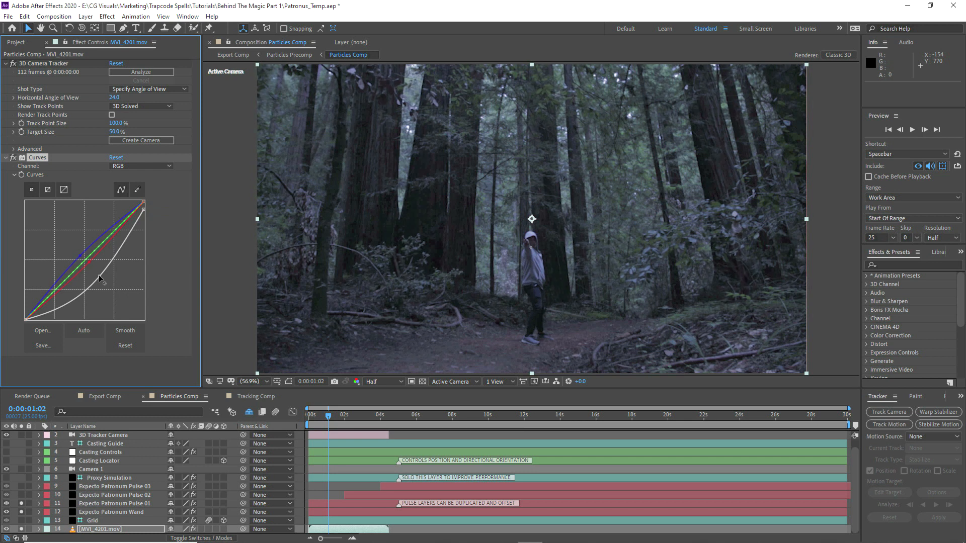
# Step: Delete the Camera 1 layer so Wand Ref tops the layer stack
pyautogui.click(90, 470)
pyautogui.press('Delete')
pyautogui.click(83, 436)
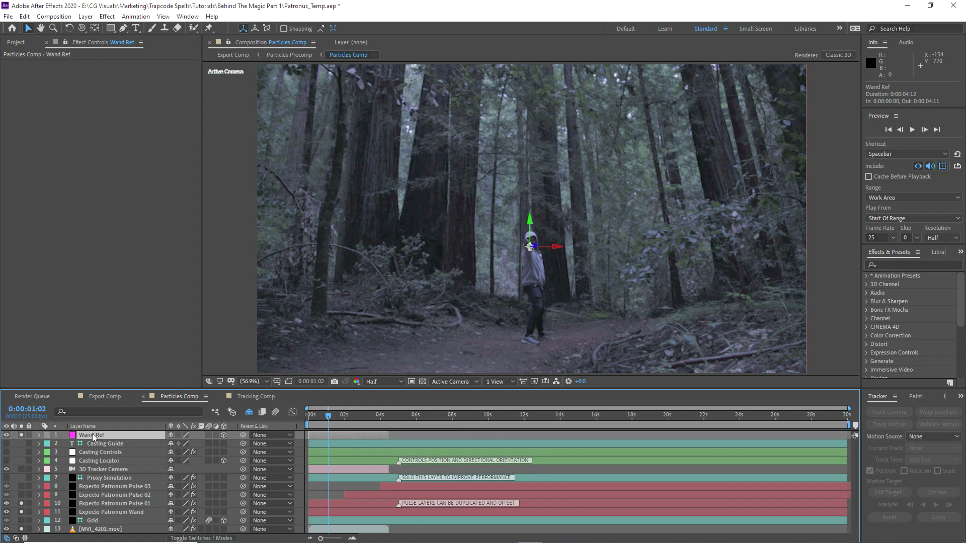
# Step: Match the Casting Locator's Position to Wand Ref's 913.8, -879.9, 3368.5
pyautogui.press('p')
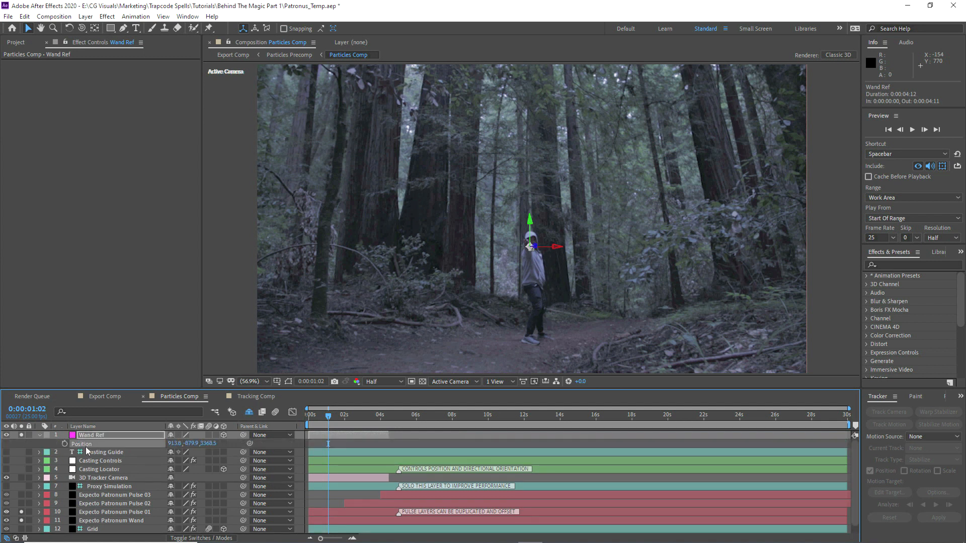
pyautogui.press('F2')
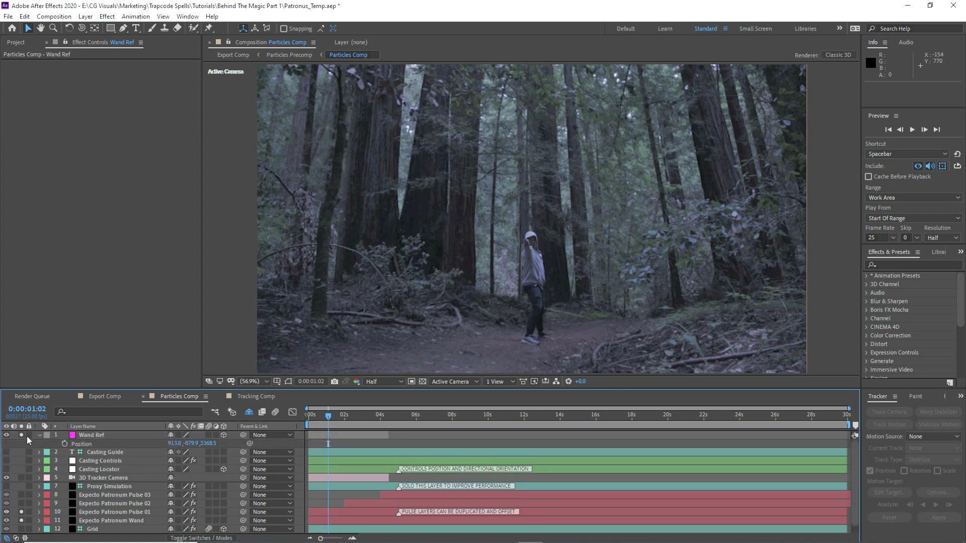
pyautogui.press('u')
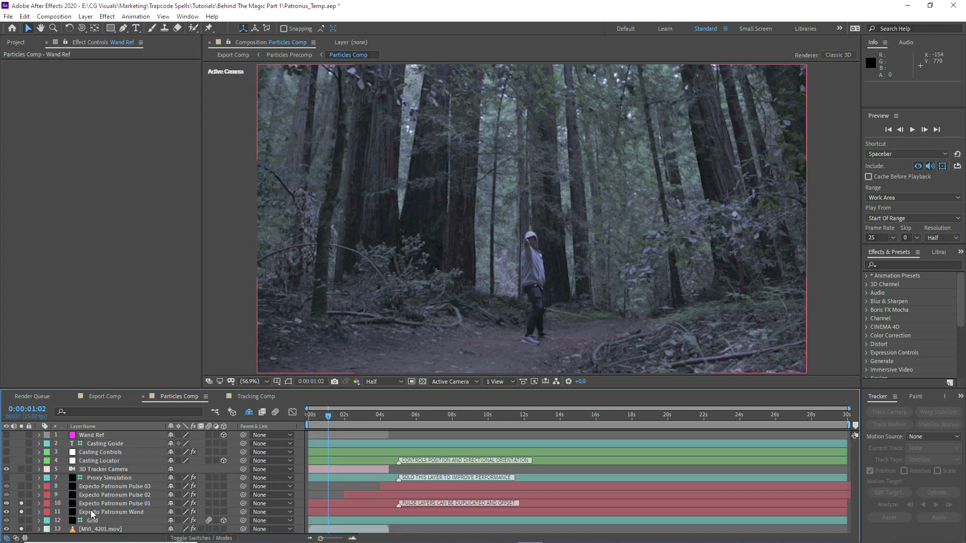
pyautogui.click(91, 511)
pyautogui.click(93, 503)
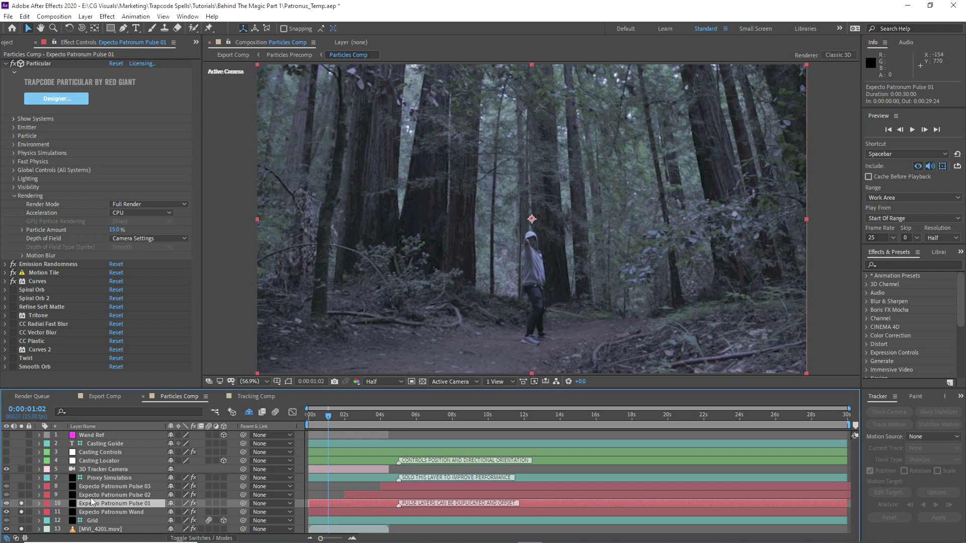
pyautogui.click(90, 460)
pyautogui.press('p')
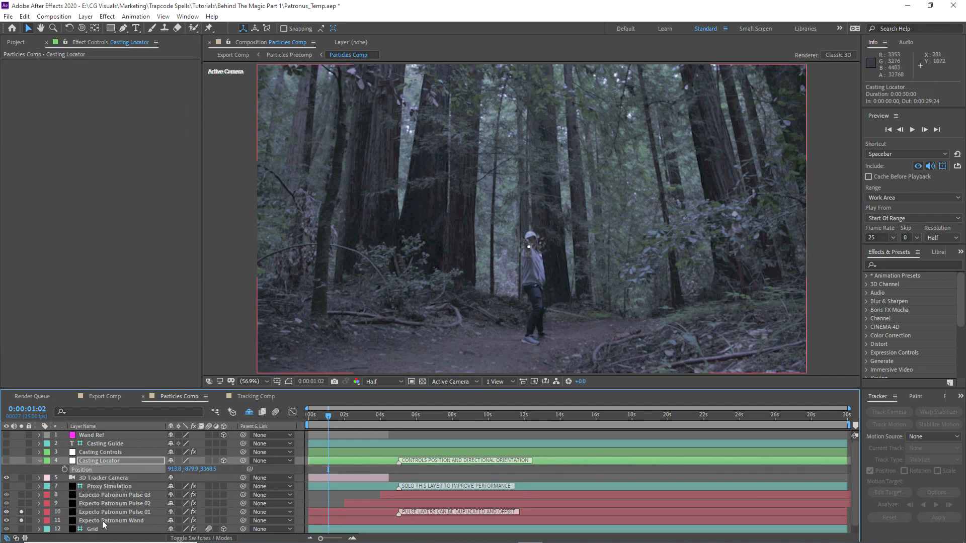
pyautogui.click(102, 521)
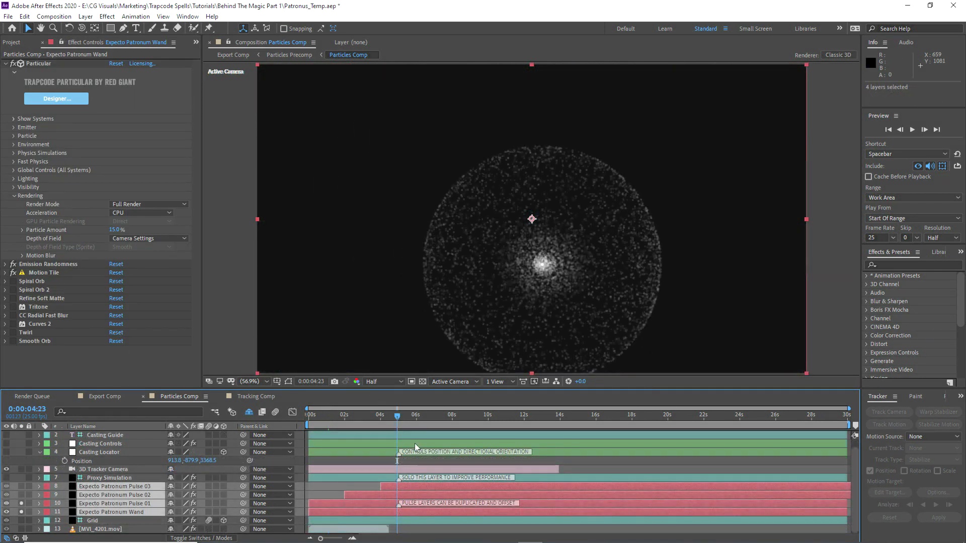
# Step: Slide the four spell layers about 5.8 s earlier and check the particles near the start
pyautogui.moveTo(425, 487); pyautogui.dragTo(452, 487)
pyautogui.click(405, 414)
pyautogui.moveTo(426, 413); pyautogui.dragTo(453, 415)
pyautogui.hotkey('ctrl', 'z')
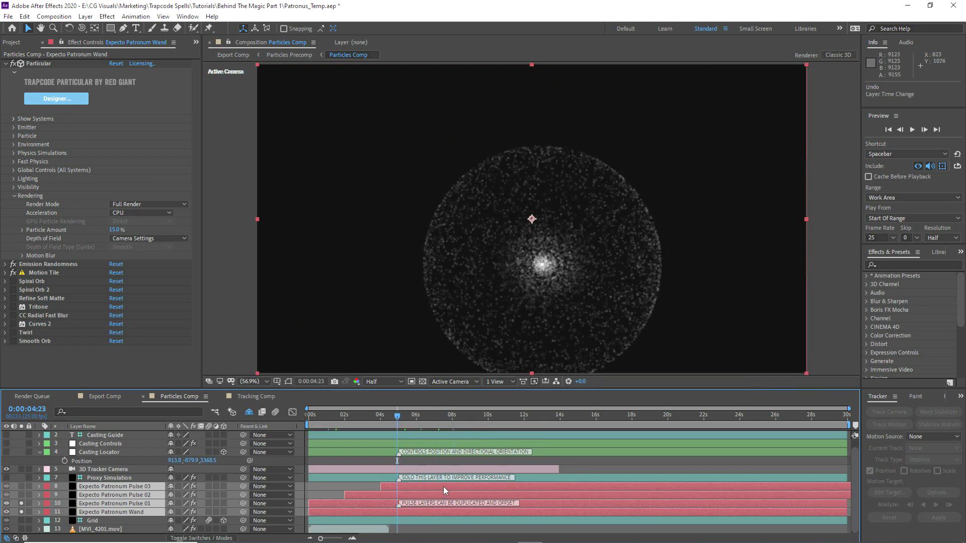
pyautogui.moveTo(442, 488); pyautogui.dragTo(338, 487)
pyautogui.click(312, 415)
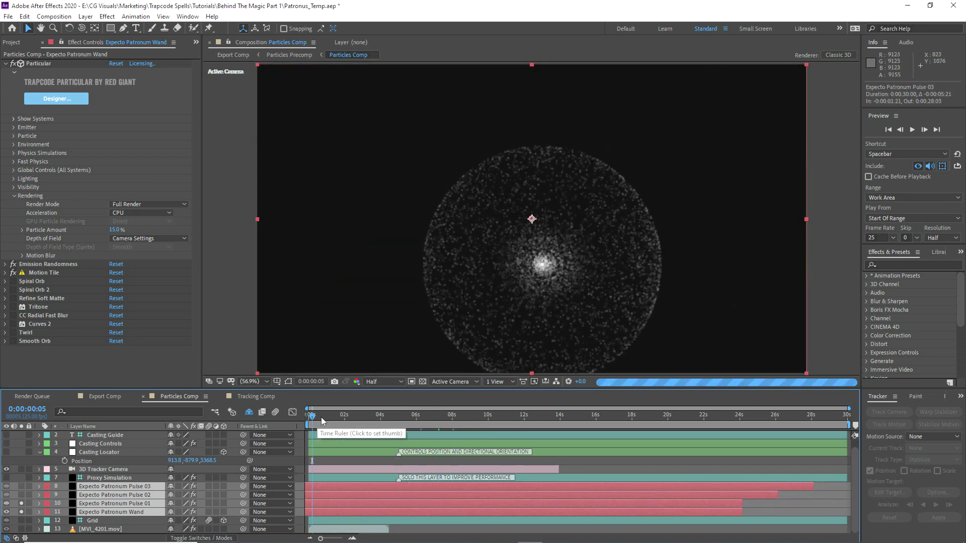
pyautogui.click(321, 417)
pyautogui.hotkey('ctrl', 'Up')
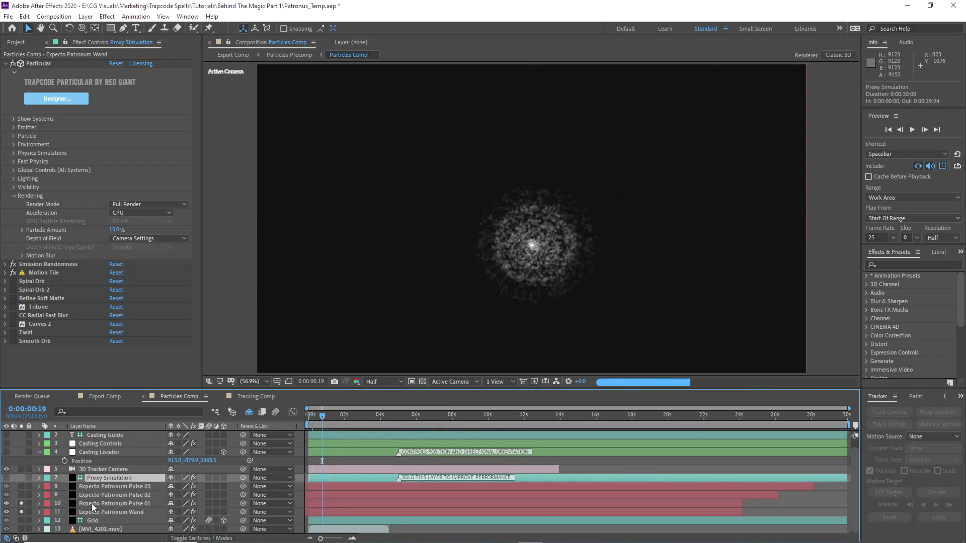
# Step: Check the Wand layer's timing between 0:00:04:01 and 0:00:04:23
pyautogui.click(93, 510)
pyautogui.click(336, 416)
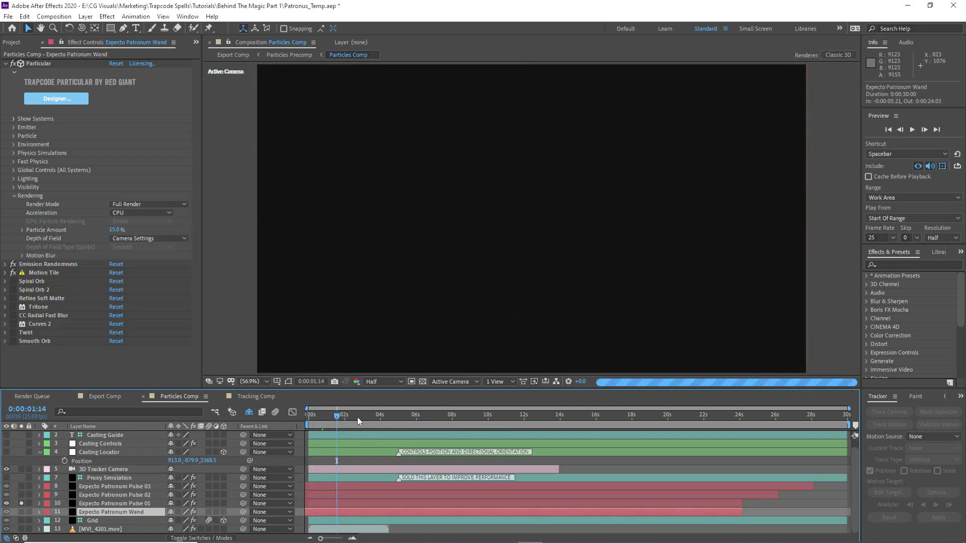
pyautogui.click(385, 418)
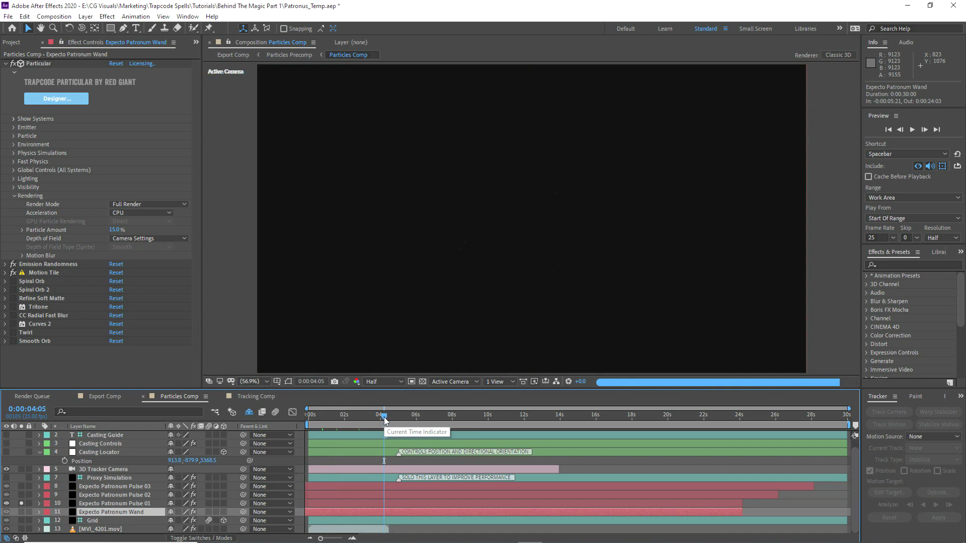
pyautogui.moveTo(385, 417); pyautogui.dragTo(397, 418)
pyautogui.hotkey('ctrl', 'z')
pyautogui.hotkey('ctrl', 'z')
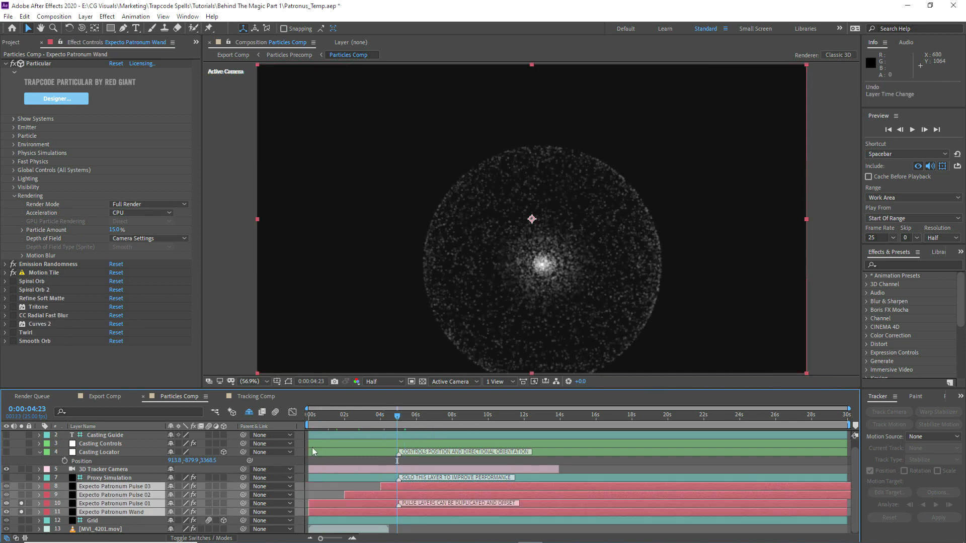
pyautogui.moveTo(398, 418); pyautogui.dragTo(390, 419)
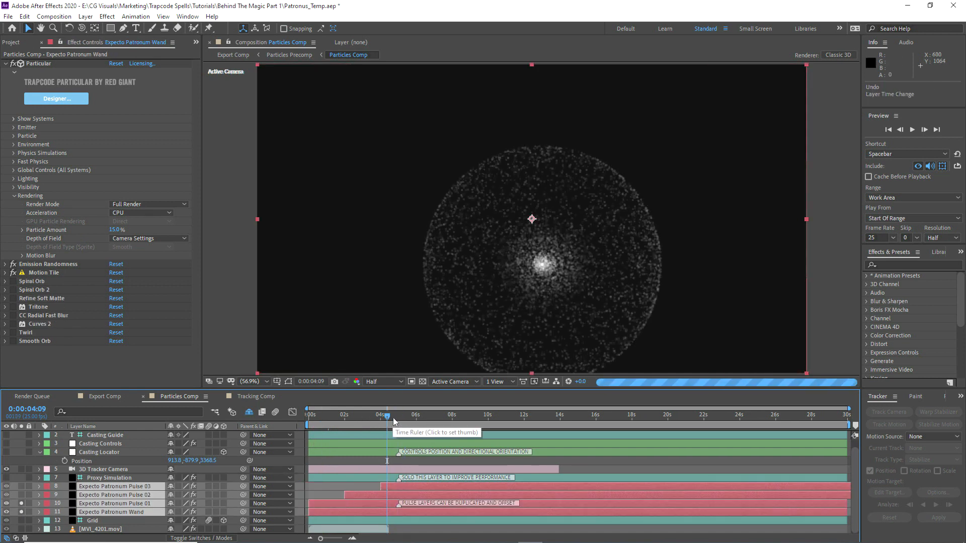
pyautogui.click(381, 419)
# Step: Trim 3D Tracker Camera to end at 0:00:04:11, starting it and MVI_4201.mov at 0:00:04:01
pyautogui.click(86, 471)
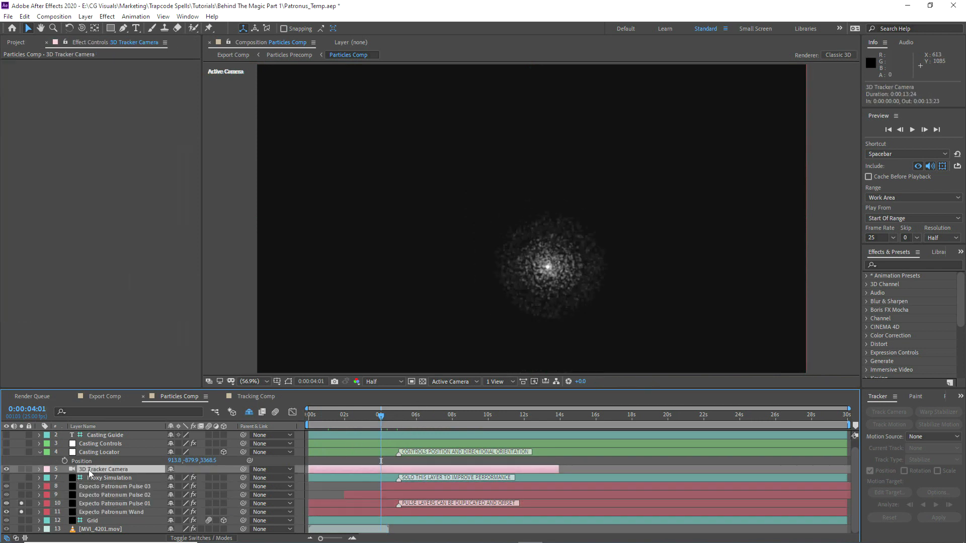
pyautogui.click(98, 529)
pyautogui.moveTo(559, 470); pyautogui.dragTo(405, 475)
pyautogui.keyDown('ctrl'); pyautogui.click(87, 530); pyautogui.keyUp('ctrl')
pyautogui.press('b')
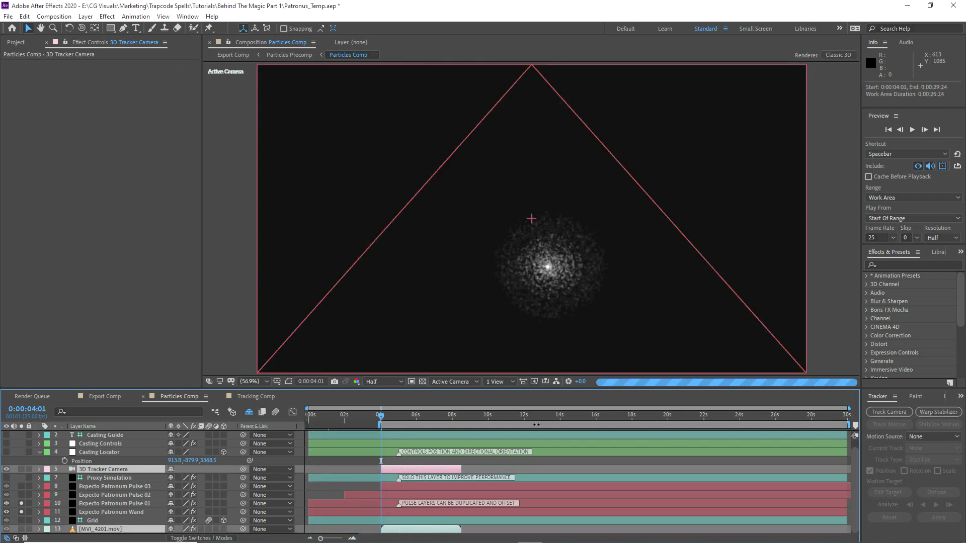
# Step: End the work area at 0:00:08:12 and solo the MVI_4201.mov footage
pyautogui.moveTo(849, 426); pyautogui.dragTo(463, 425)
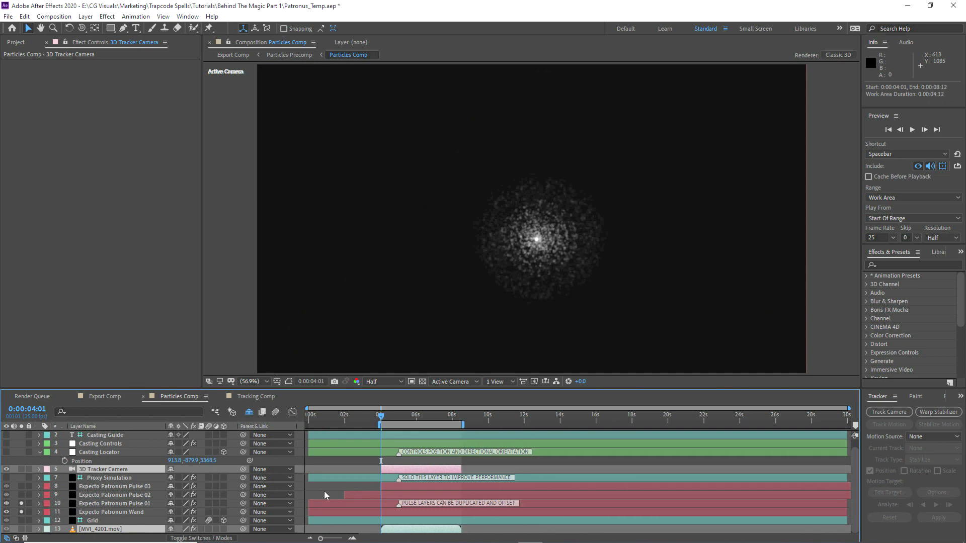
pyautogui.click(325, 496)
pyautogui.click(21, 529)
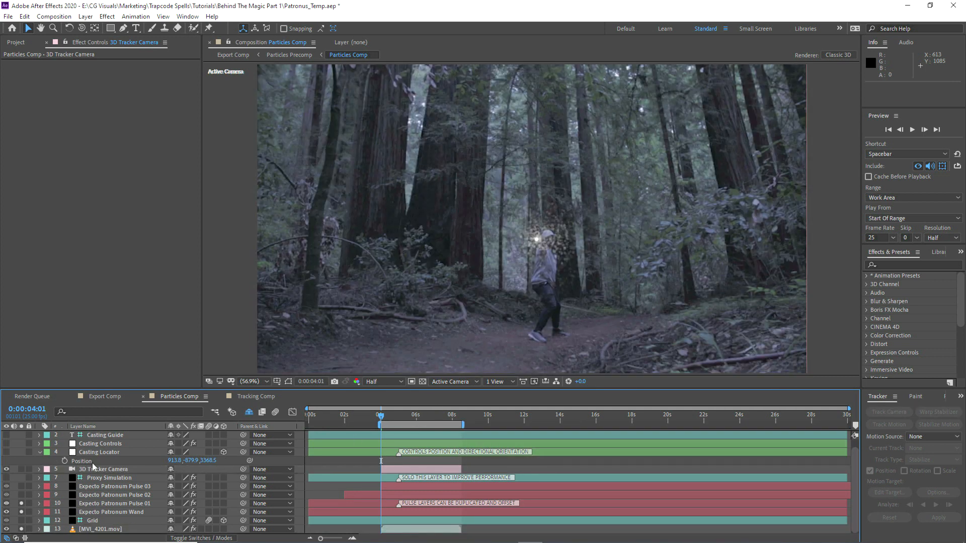
# Step: Place the Casting Locator at the wand tip, rotated 16° in Y
pyautogui.click(86, 453)
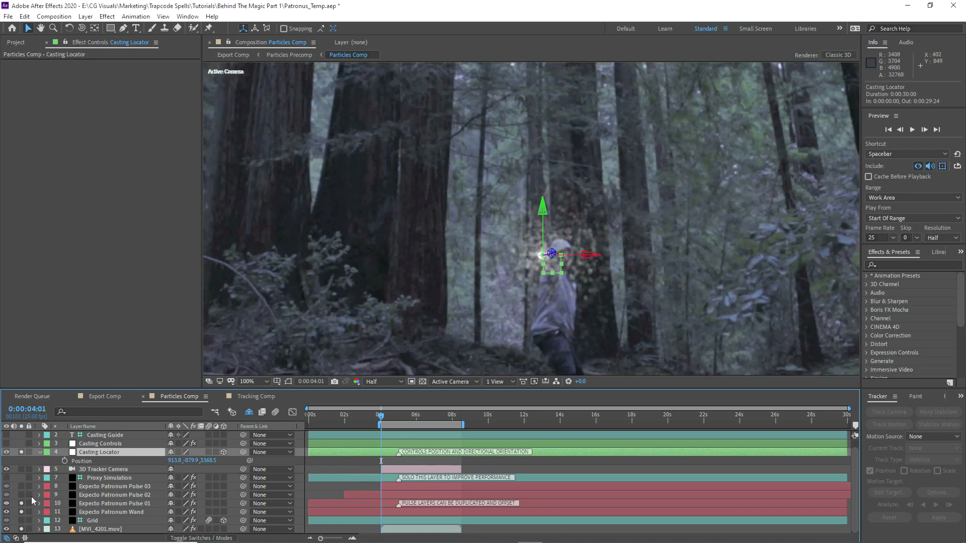
pyautogui.scroll(1, 539, 262)
pyautogui.moveTo(575, 312); pyautogui.dragTo(455, 251)
pyautogui.press('r')
pyautogui.moveTo(183, 477)
pyautogui.mouseDown()
pyautogui.moveTo(191, 477)
pyautogui.moveTo(180, 469)
pyautogui.mouseUp()
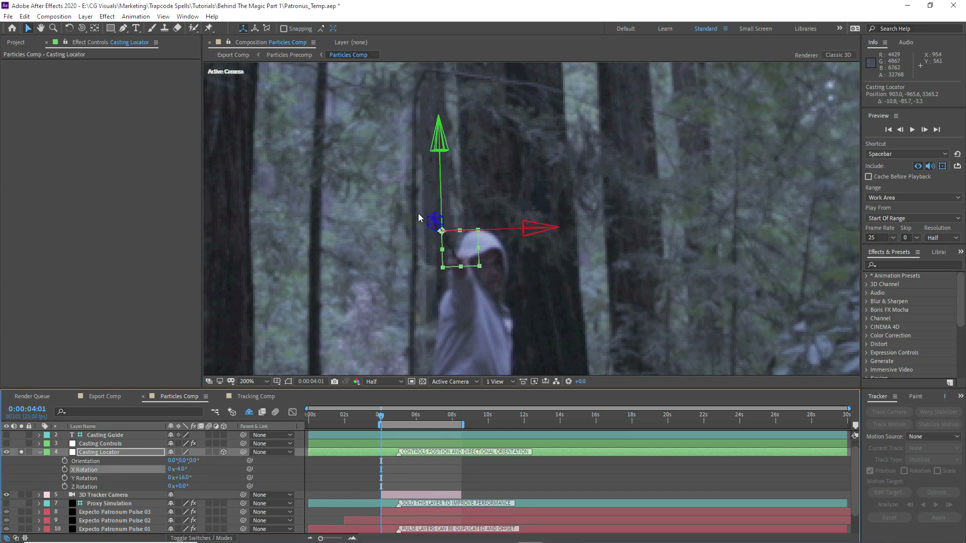
pyautogui.moveTo(431, 218); pyautogui.dragTo(352, 191)
pyautogui.moveTo(423, 203); pyautogui.dragTo(460, 239)
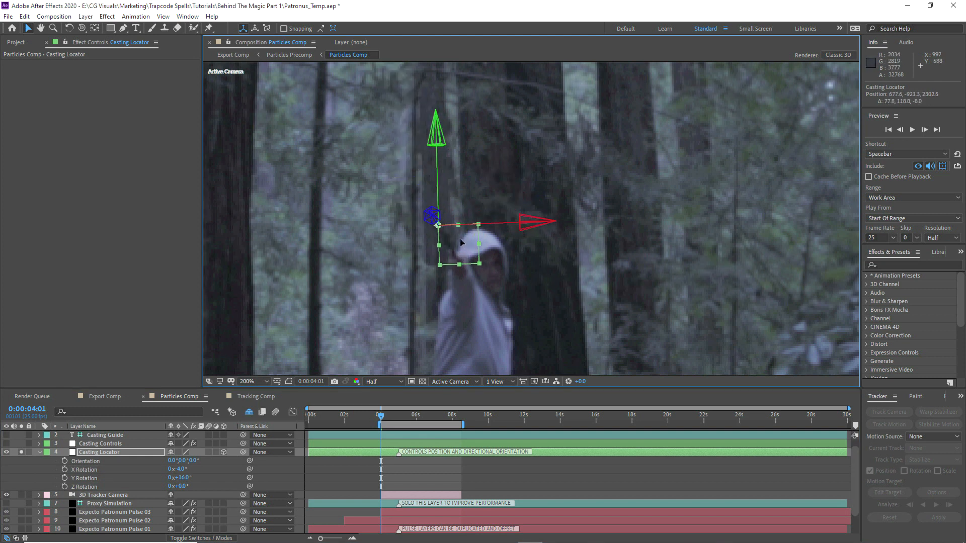
# Step: Keyframe the locator's Position on the wand tip from 4:04 to 5:00 at full resolution
pyautogui.press('p')
pyautogui.click(65, 461)
pyautogui.moveTo(384, 418); pyautogui.dragTo(389, 419)
pyautogui.moveTo(415, 272); pyautogui.dragTo(393, 259)
pyautogui.click(382, 382)
pyautogui.click(383, 405)
pyautogui.moveTo(389, 419); pyautogui.dragTo(399, 420)
pyautogui.scroll(1, 372, 294)
pyautogui.moveTo(263, 335); pyautogui.dragTo(493, 272)
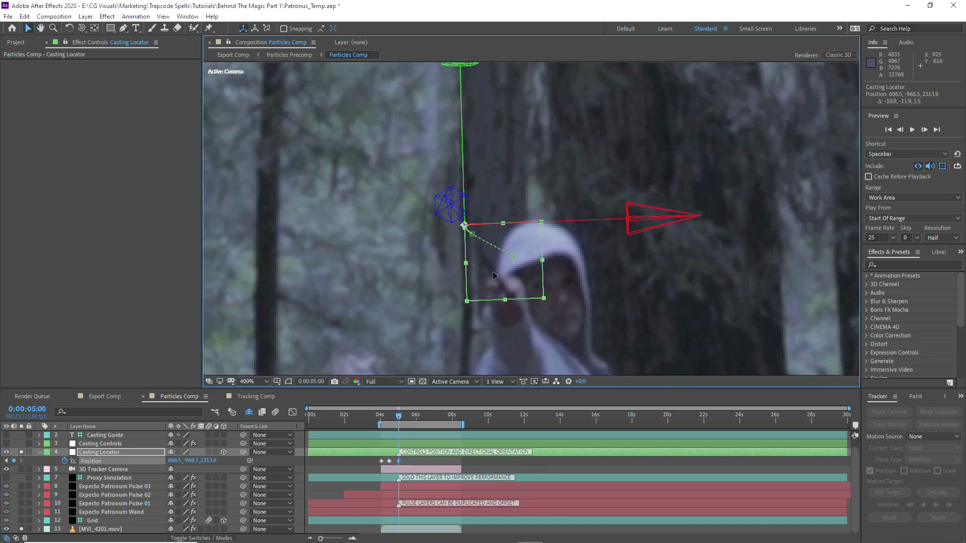
# Step: Add Position keyframes keeping the locator on the wand at 5:17, 6:05 and 7:11
pyautogui.moveTo(400, 418); pyautogui.dragTo(412, 420)
pyautogui.moveTo(491, 271); pyautogui.dragTo(494, 270)
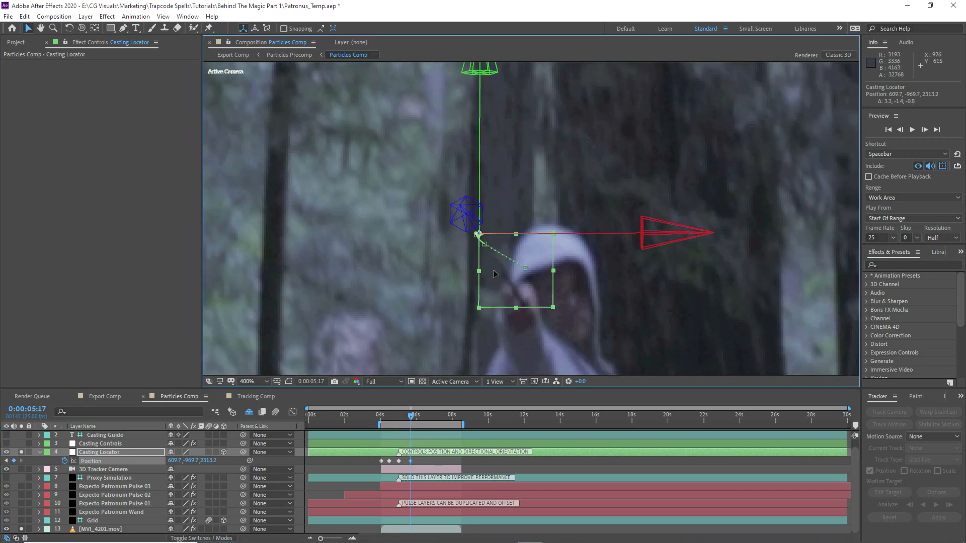
pyautogui.click(419, 418)
pyautogui.moveTo(654, 263); pyautogui.dragTo(446, 106)
pyautogui.click(442, 417)
pyautogui.moveTo(416, 225); pyautogui.dragTo(414, 231)
pyautogui.click(383, 421)
# Step: Return the preview to half resolution and fit the frame in the viewer
pyautogui.click(384, 381)
pyautogui.click(379, 410)
pyautogui.click(253, 381)
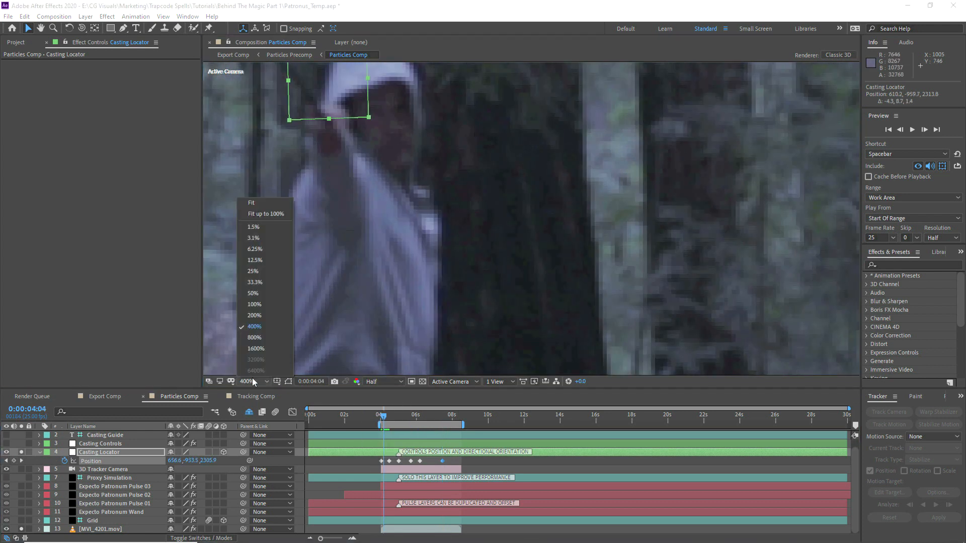
pyautogui.click(252, 203)
# Step: Solo the Wand and Pulse 01 layers, hide the Casting Locator, and review the pulse at 4:13 and 5:00
pyautogui.click(89, 511)
pyautogui.click(22, 512)
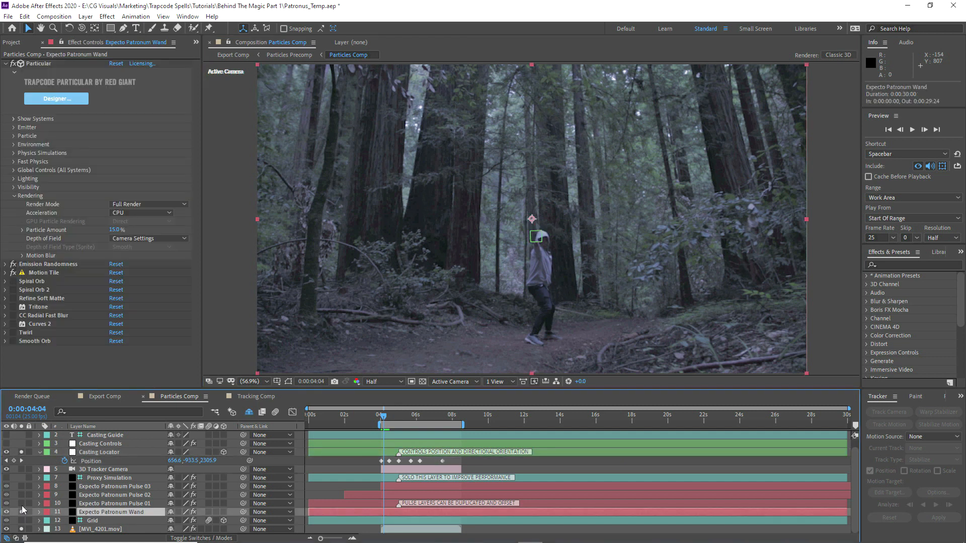
pyautogui.click(22, 504)
pyautogui.click(116, 503)
pyautogui.click(21, 453)
pyautogui.click(6, 452)
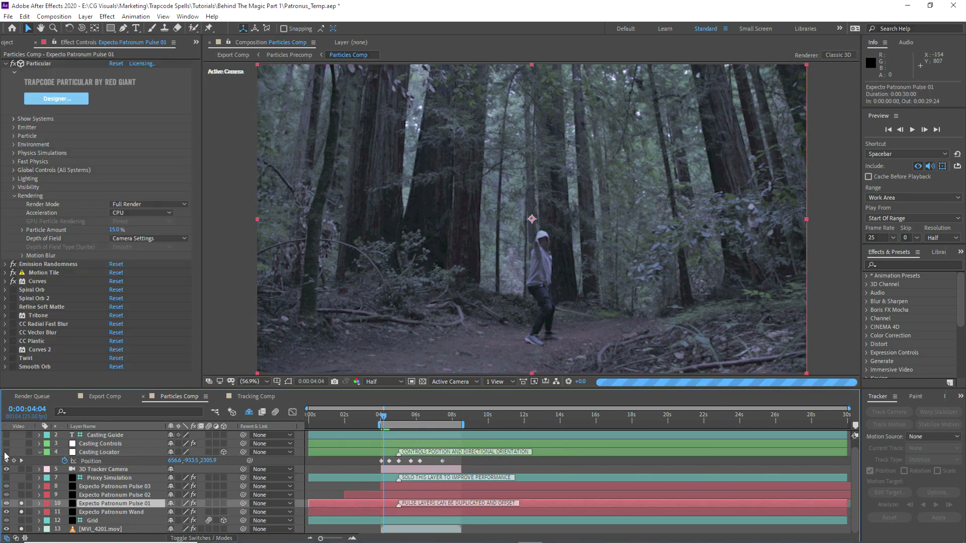
pyautogui.click(390, 419)
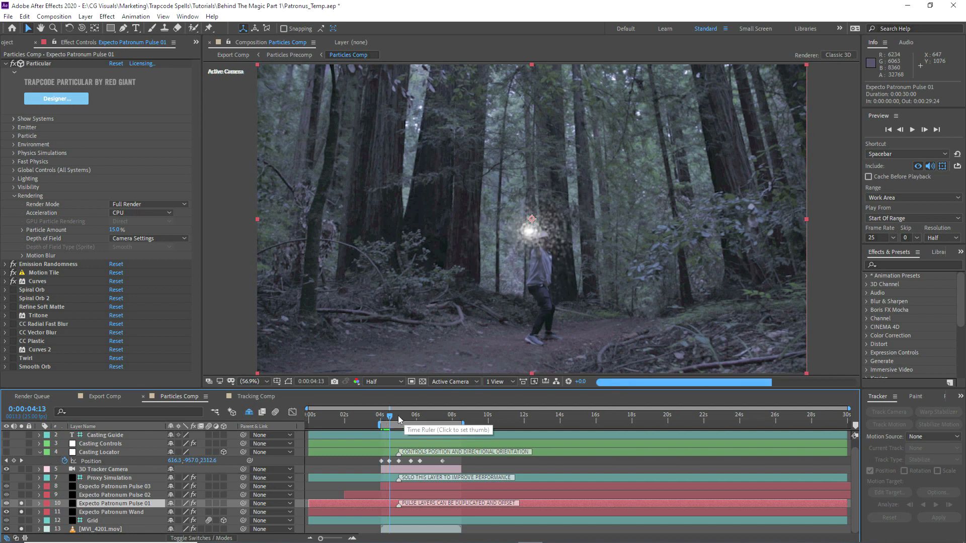
pyautogui.click(398, 416)
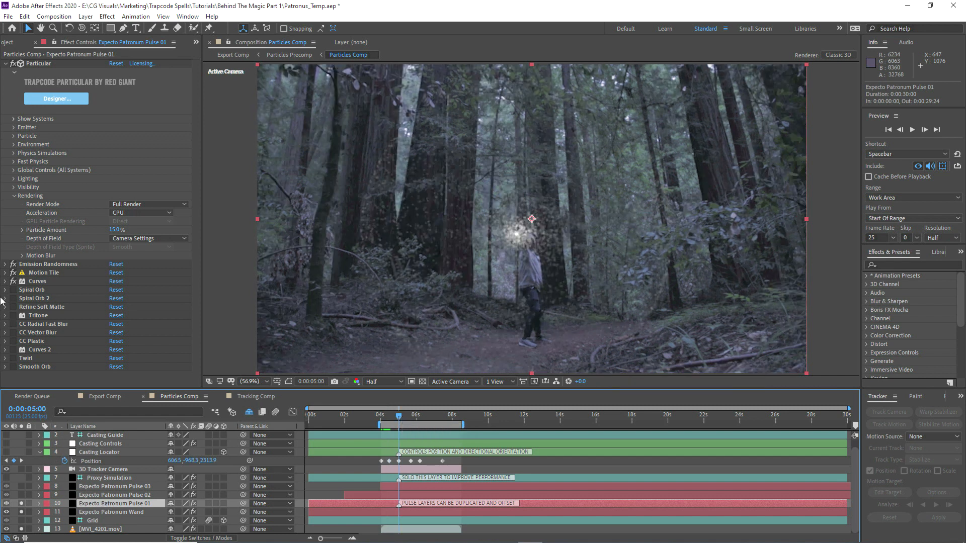
# Step: Add Curves to Pulse 01 with the Alpha channel pulled steeply up
pyautogui.rightClick(91, 504)
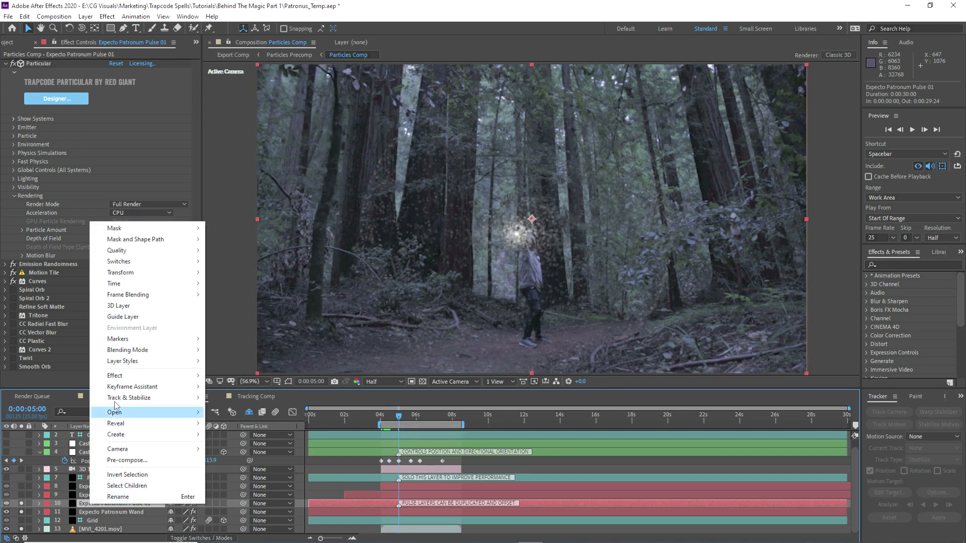
pyautogui.moveTo(120, 376)
pyautogui.moveTo(226, 185)
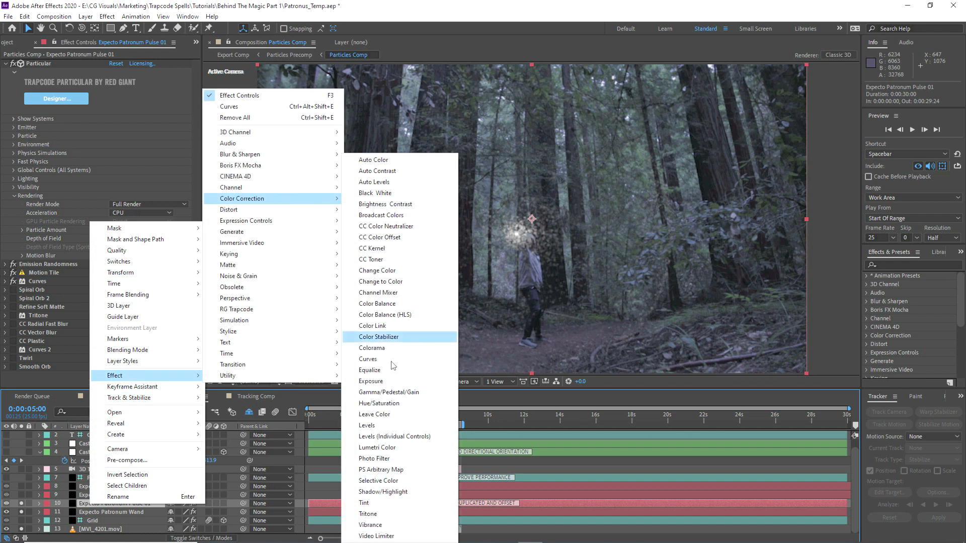
pyautogui.click(367, 359)
pyautogui.click(130, 197)
pyautogui.click(136, 250)
pyautogui.moveTo(82, 283); pyautogui.dragTo(48, 247)
# Step: Review the boosted pulse at 5:09, 5:20, 6:08 and 6:22
pyautogui.click(406, 419)
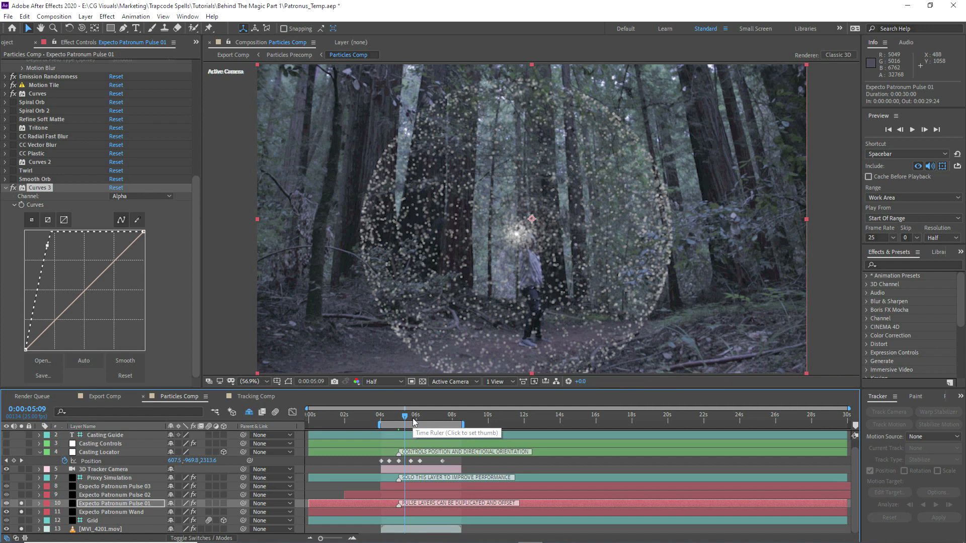
pyautogui.click(413, 418)
pyautogui.click(422, 417)
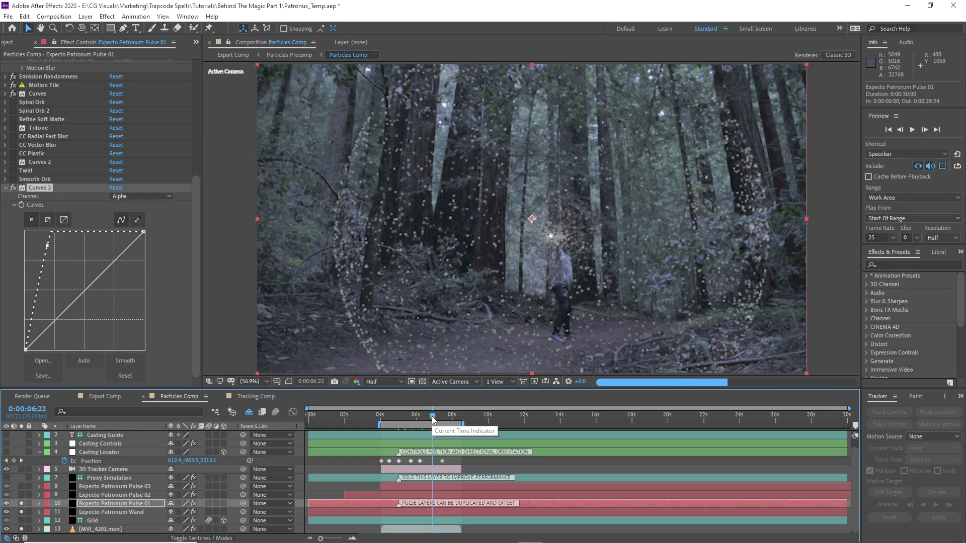
pyautogui.click(432, 418)
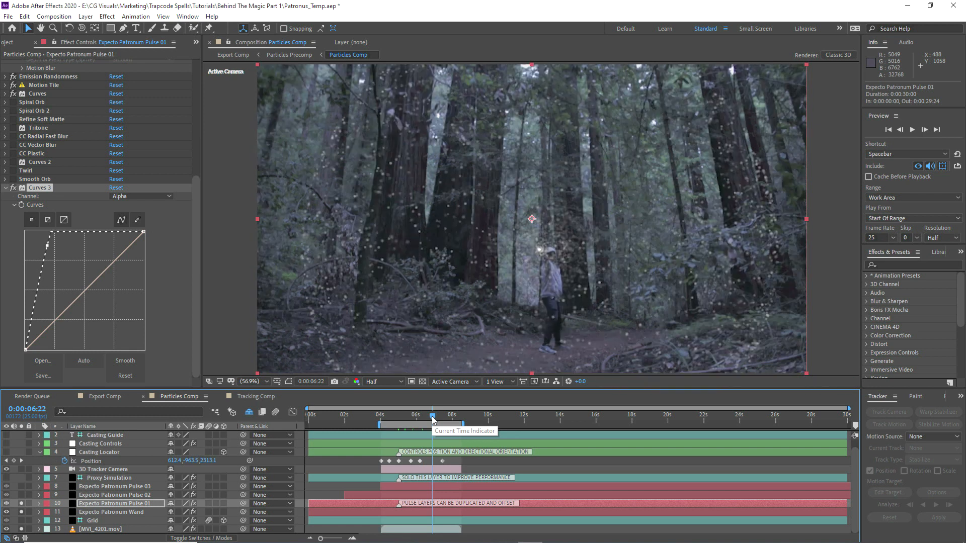
pyautogui.click(116, 503)
# Step: Save the project and set Pulse 01's Radius keyframe at 9:10 to 4000
pyautogui.press('u')
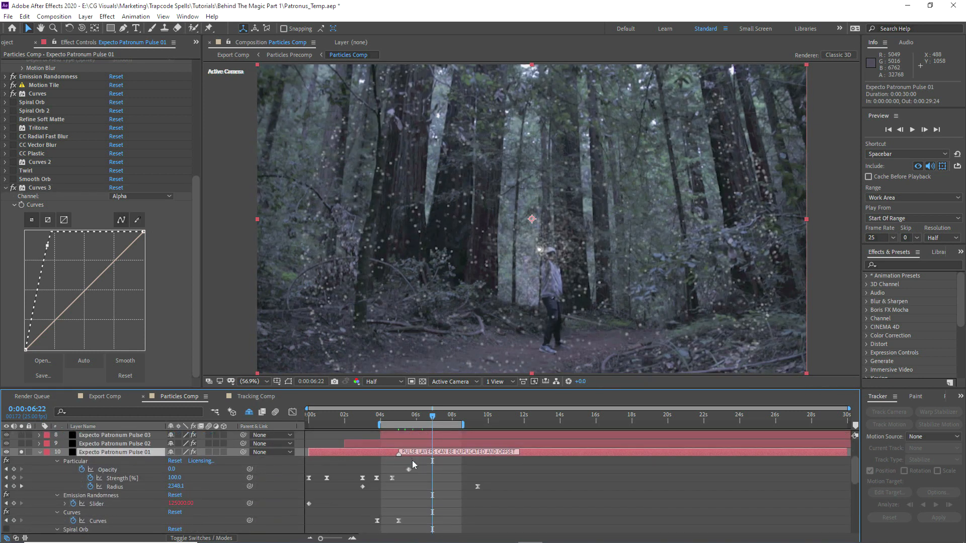
pyautogui.hotkey('ctrl', 's')
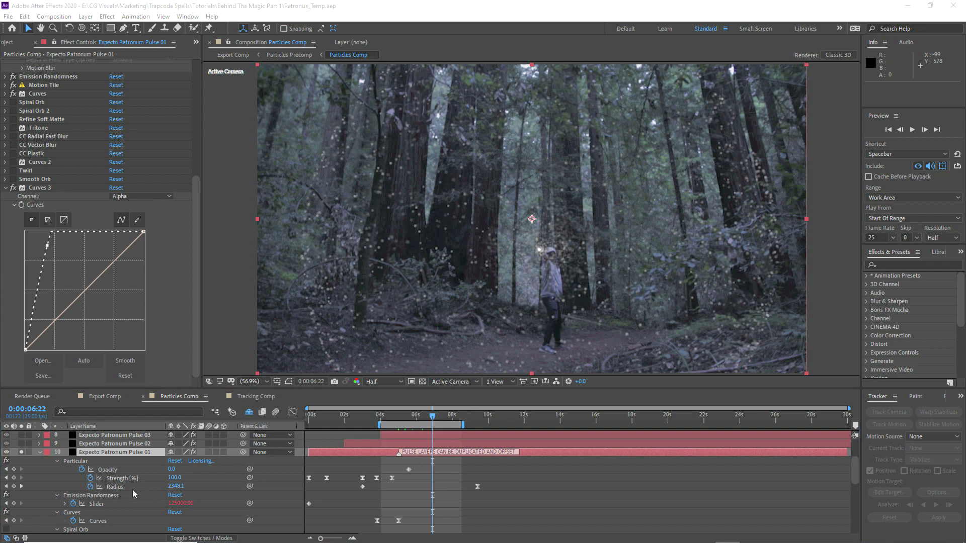
pyautogui.click(135, 486)
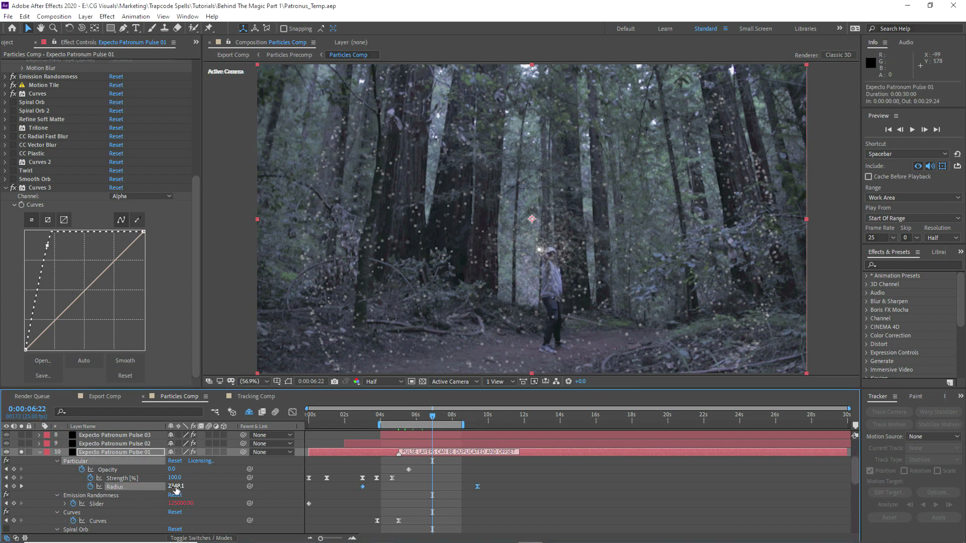
pyautogui.click(395, 493)
pyautogui.press('k')
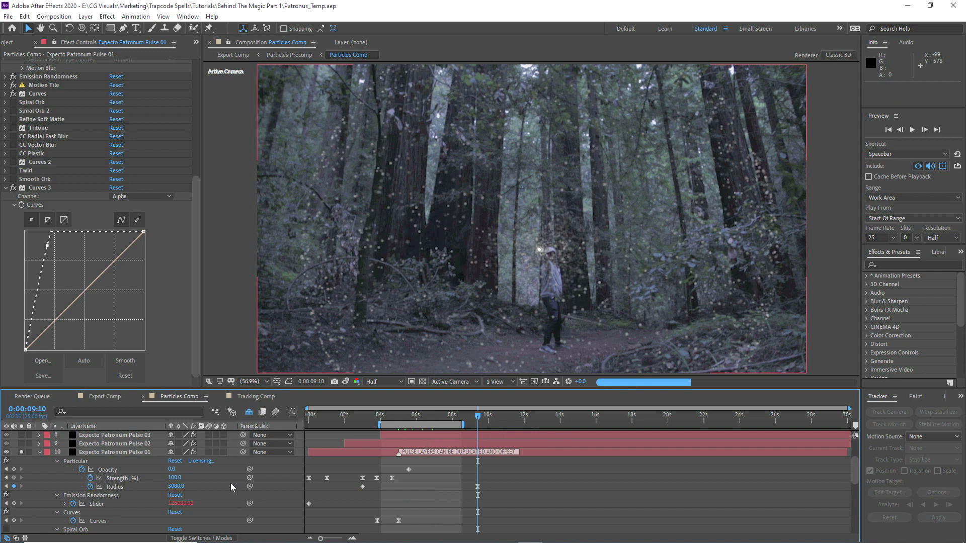
pyautogui.click(182, 487)
pyautogui.write('4')
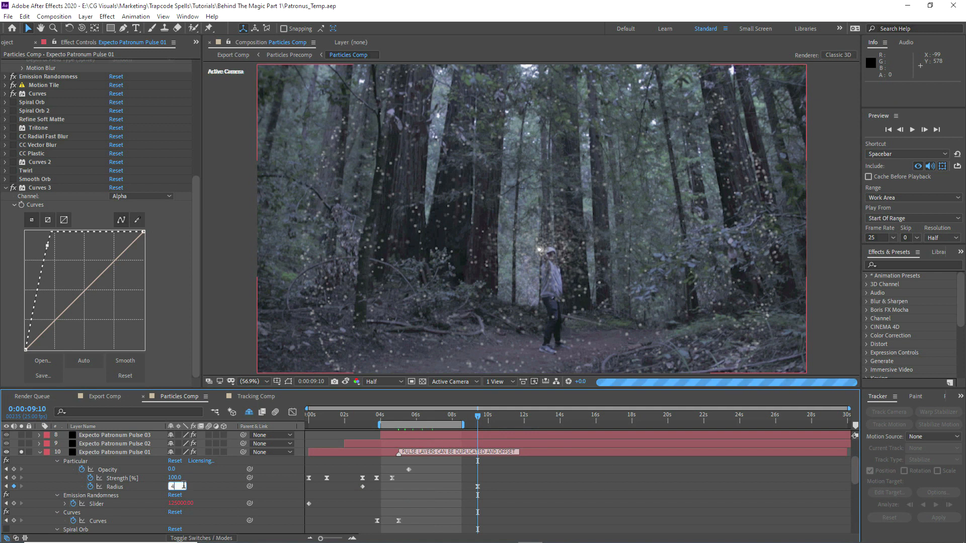
pyautogui.write('000')
pyautogui.press('Return')
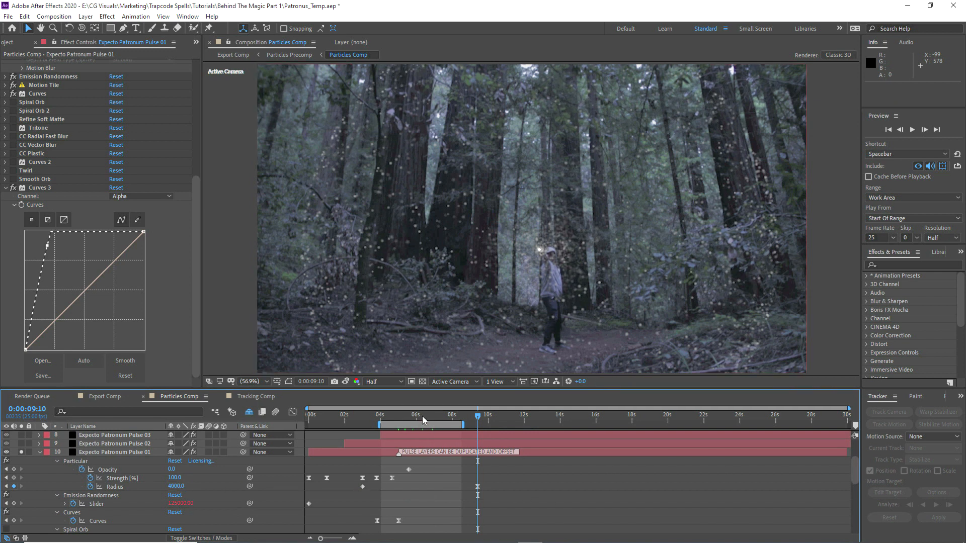
# Step: Compare the frame at 0:00:06:22 against the saved snapshot
pyautogui.click(346, 381)
pyautogui.click(346, 382)
pyautogui.click(347, 382)
pyautogui.click(346, 382)
pyautogui.click(346, 383)
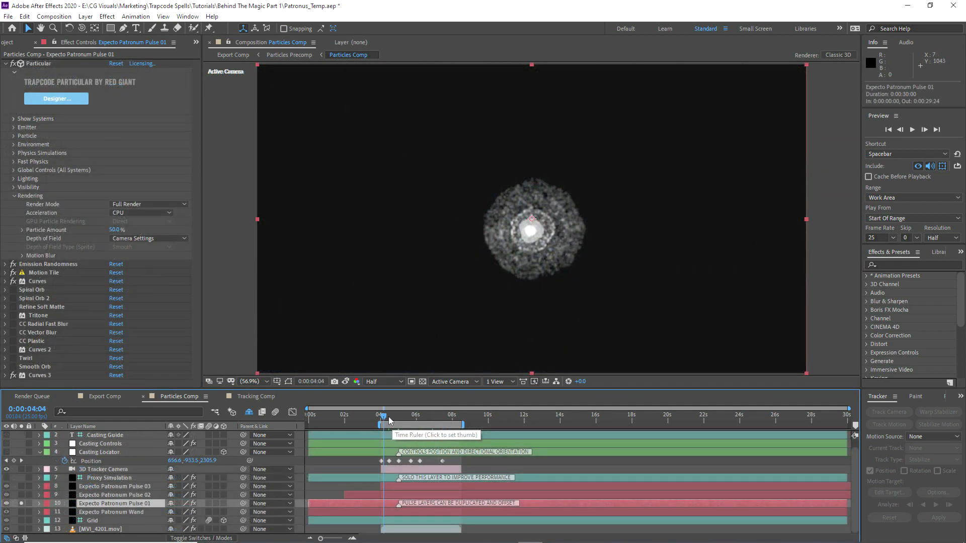
# Step: Enlarge the Floor layer's scale to 38130
pyautogui.click(389, 418)
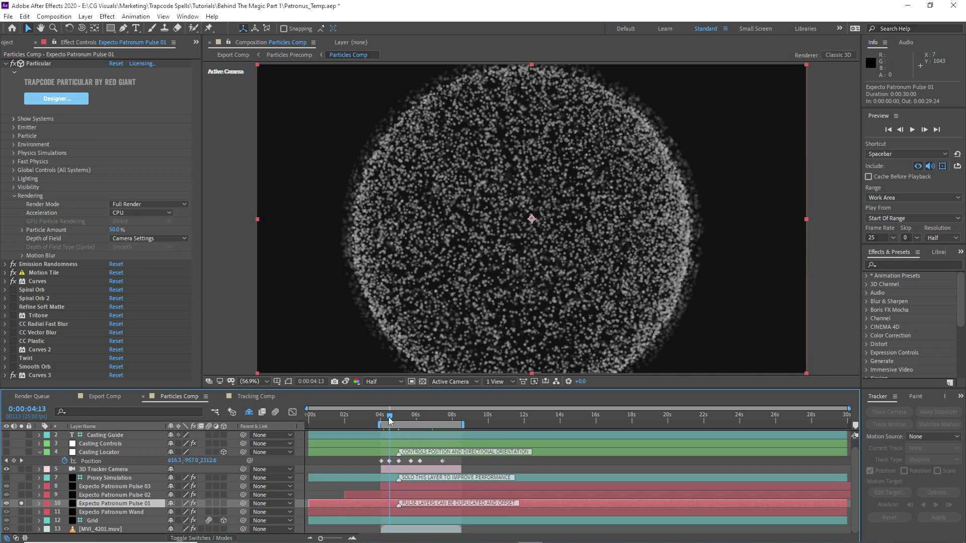
pyautogui.click(81, 521)
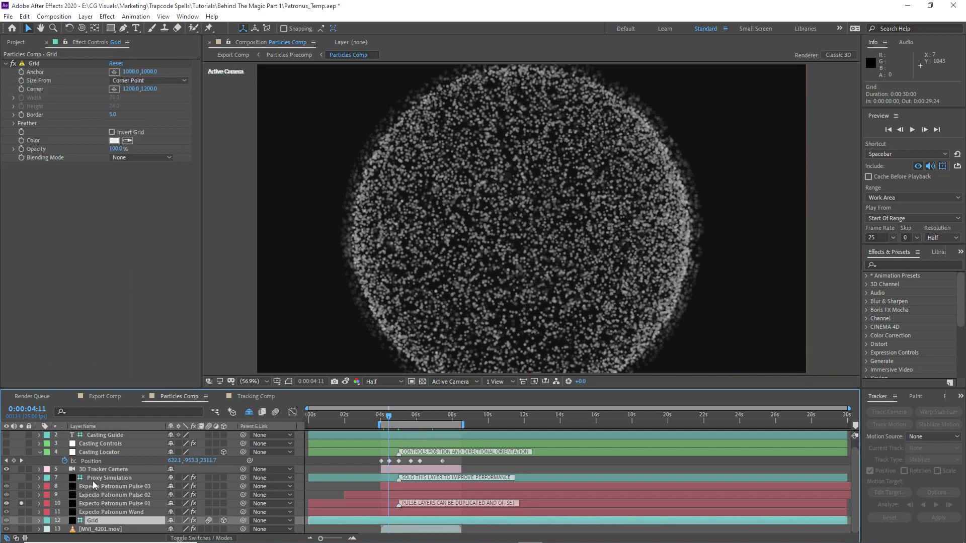
pyautogui.scroll(-2, 102, 462)
pyautogui.click(101, 461)
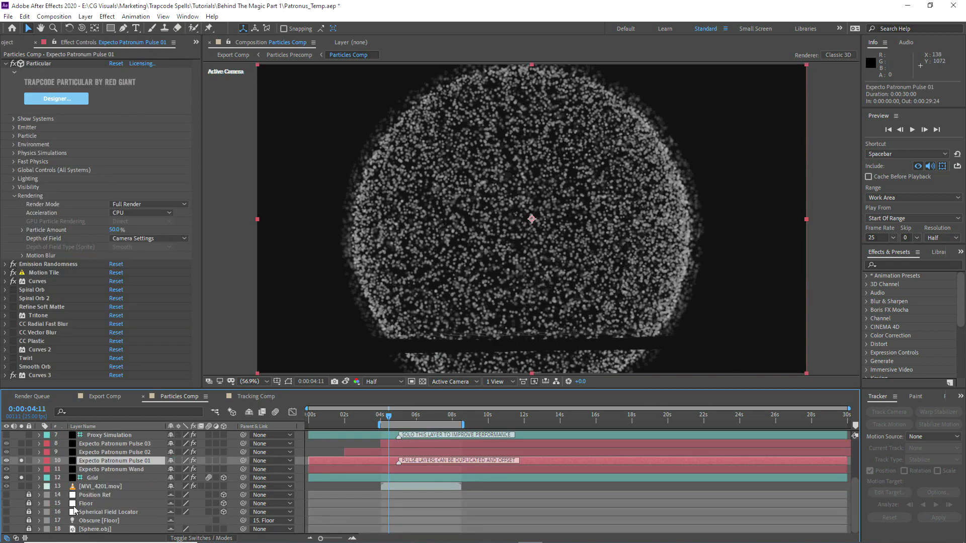
pyautogui.click(87, 505)
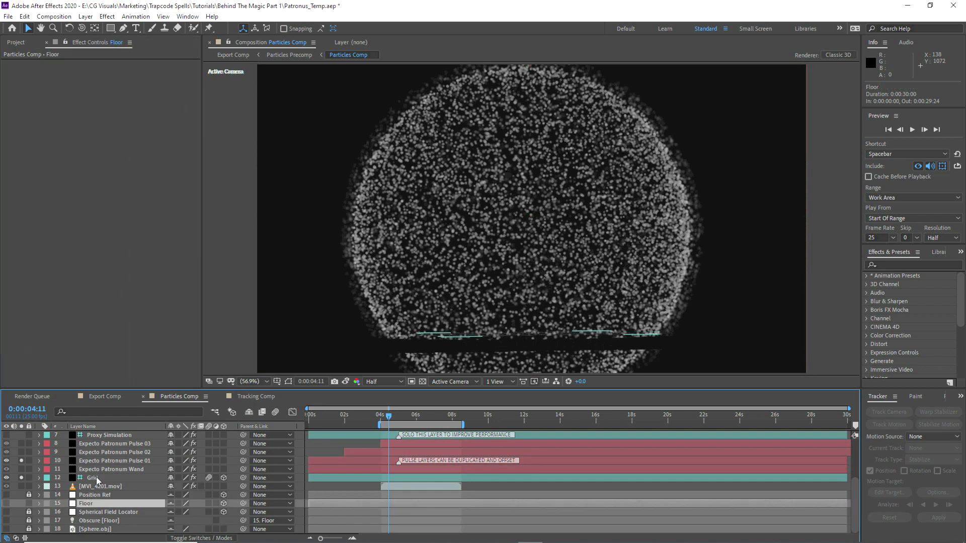
pyautogui.press('s')
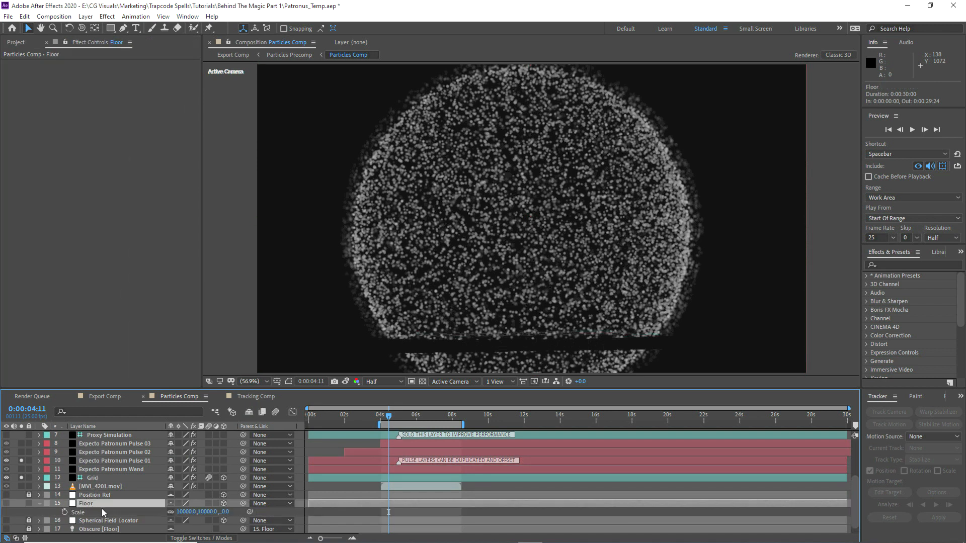
pyautogui.moveTo(179, 514); pyautogui.dragTo(584, 437)
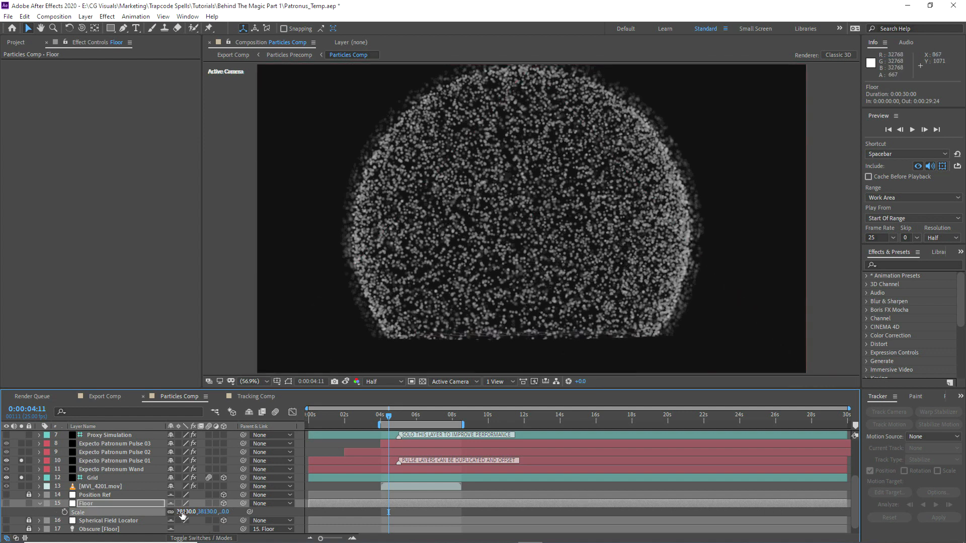
pyautogui.click(39, 503)
# Step: Lower the Grid floor about 77 px onto the forest path, with shy layers shown again
pyautogui.click(92, 478)
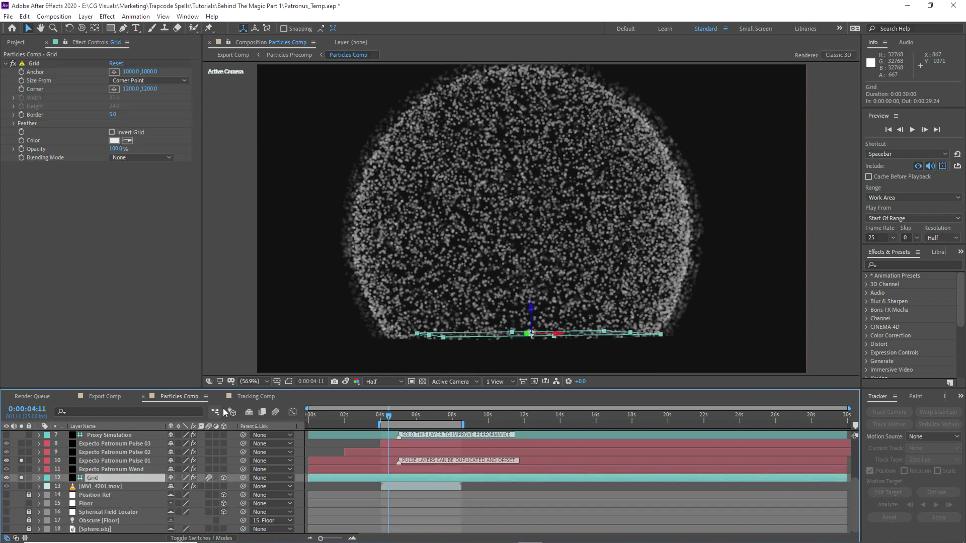
pyautogui.click(248, 412)
pyautogui.click(21, 478)
pyautogui.click(249, 412)
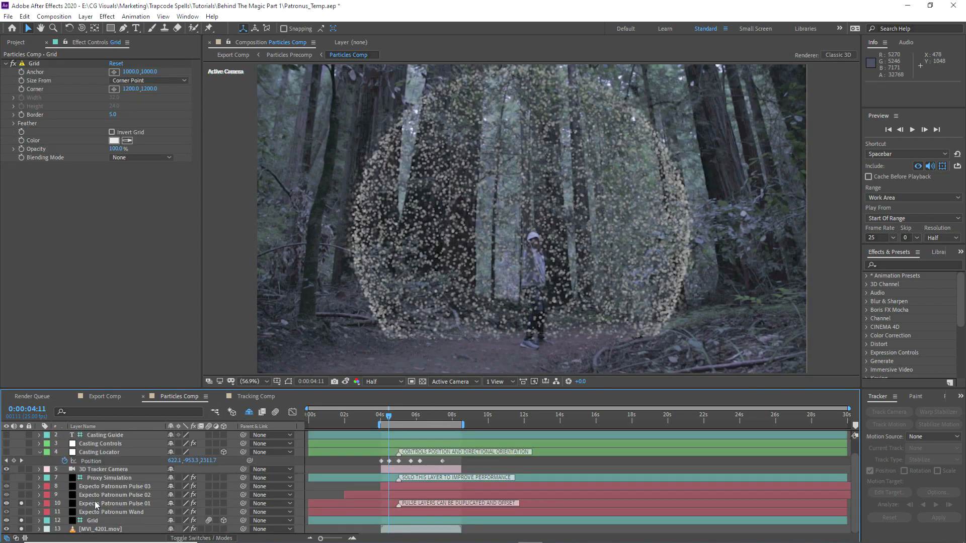
pyautogui.moveTo(532, 309); pyautogui.dragTo(522, 357)
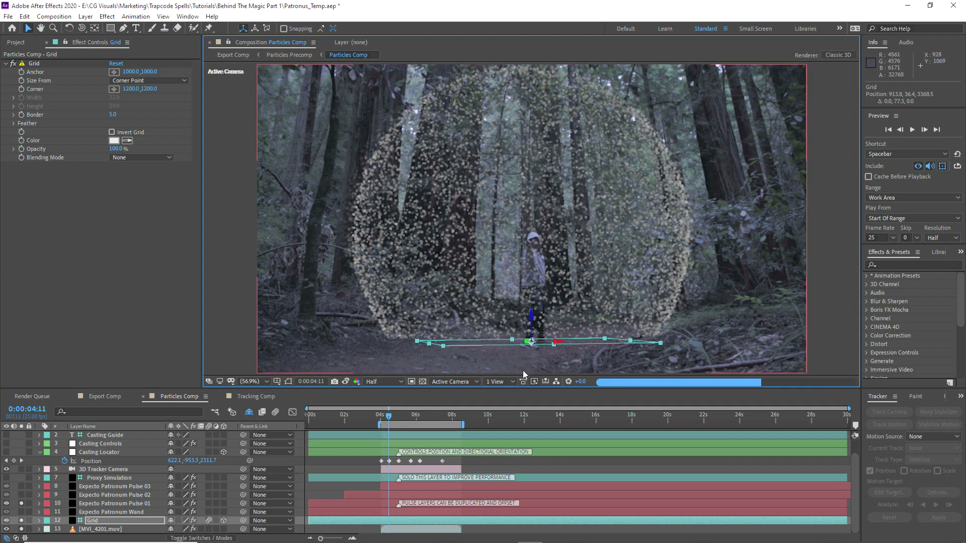
pyautogui.click(330, 462)
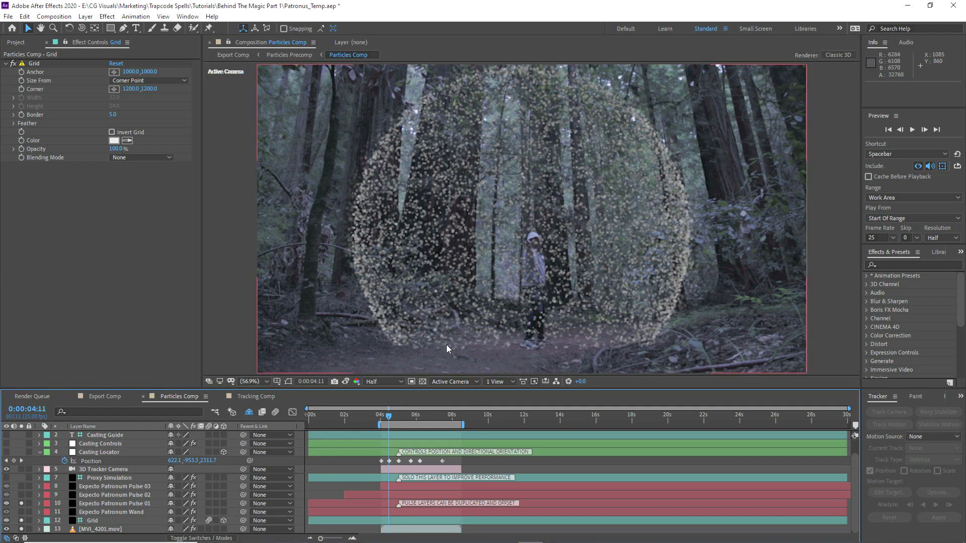
pyautogui.click(90, 503)
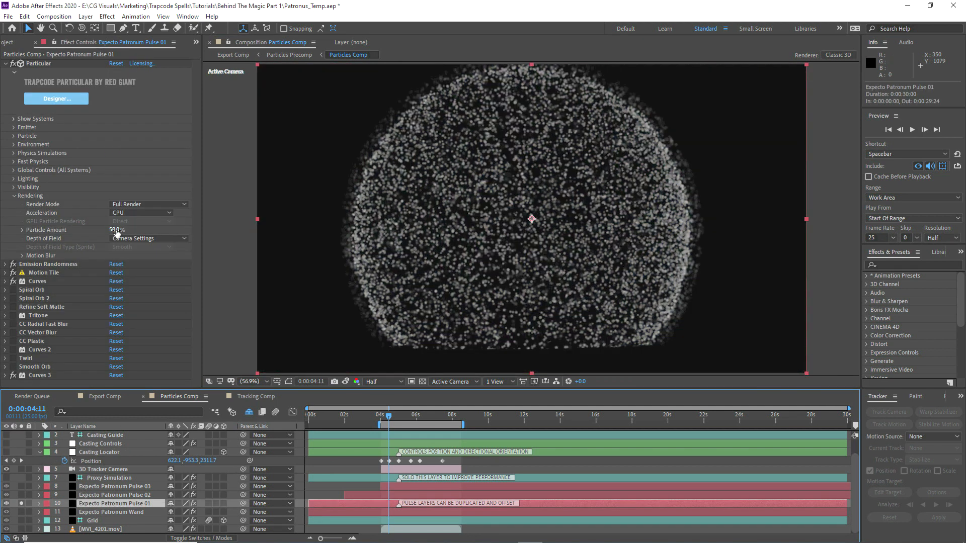
pyautogui.click(116, 230)
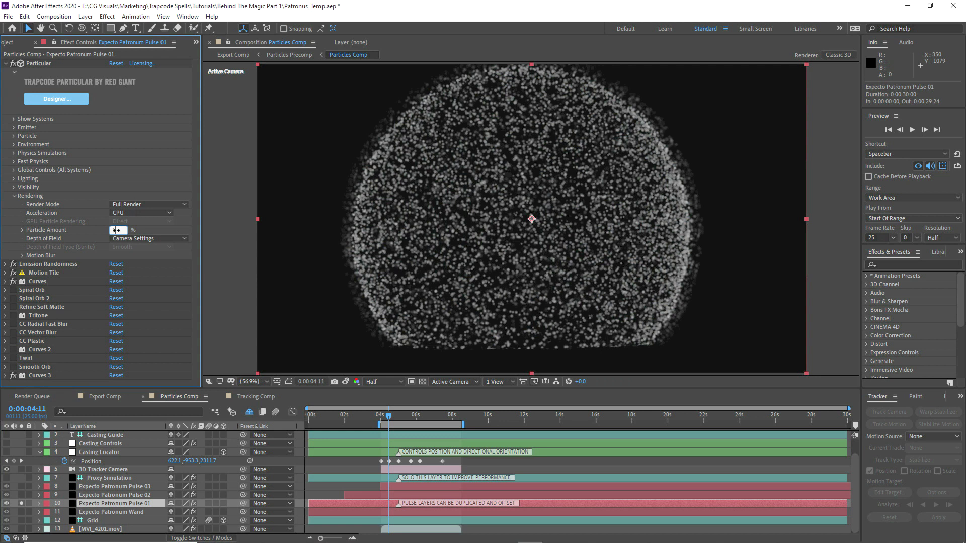
# Step: Set Pulse 01 and Wand Particle Amount to 100% and re-enable Spiral Orb, Refine Soft Matte and Tritone
pyautogui.press('Return')
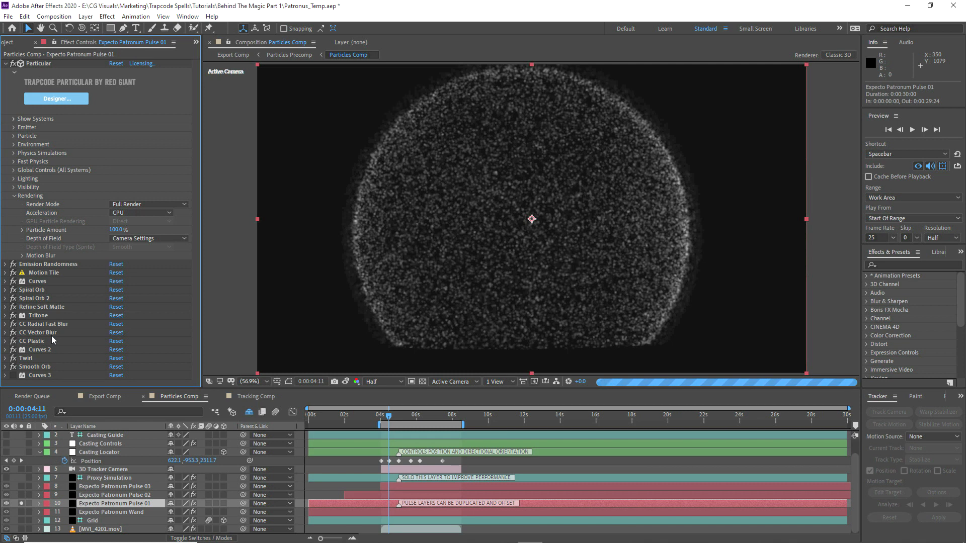
pyautogui.click(21, 529)
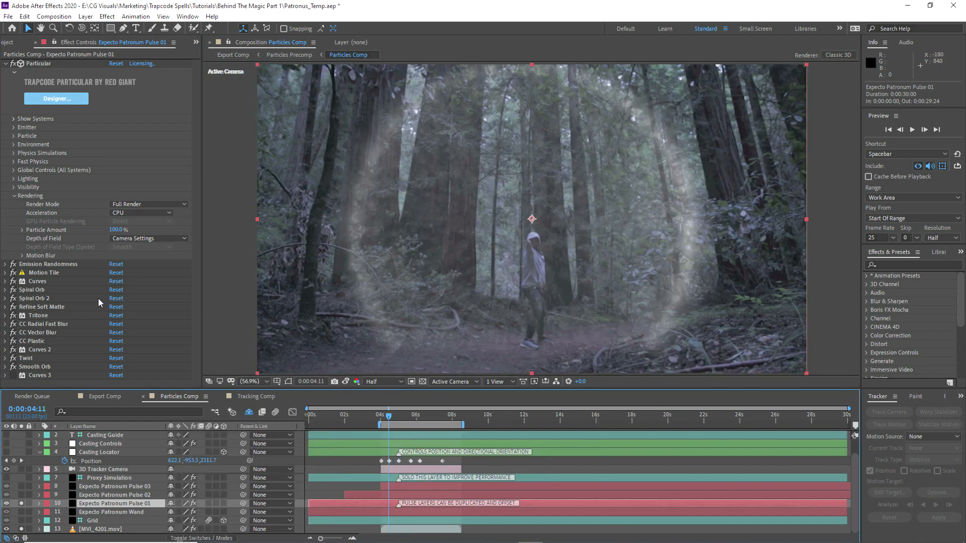
pyautogui.click(21, 512)
pyautogui.click(110, 512)
pyautogui.click(117, 230)
pyautogui.write('1')
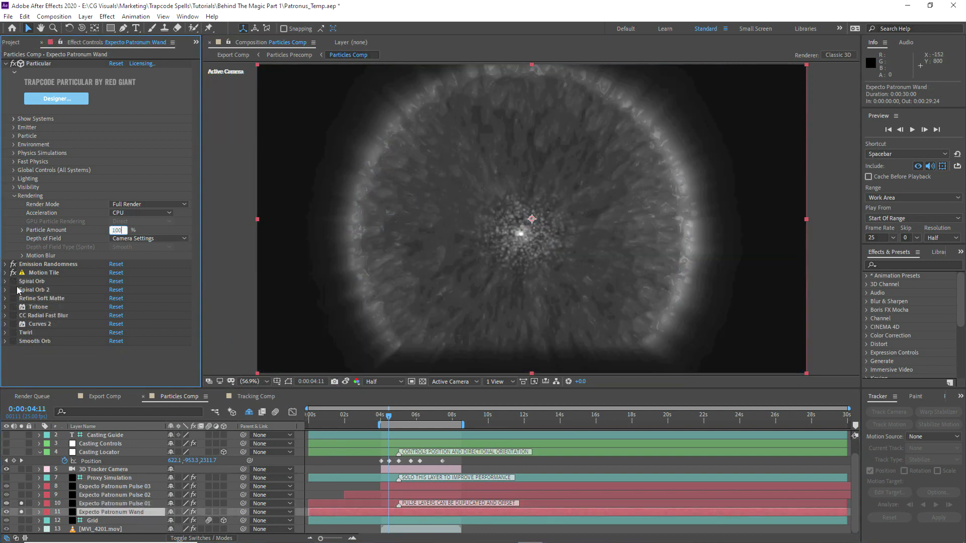
pyautogui.press('Return')
pyautogui.moveTo(13, 281); pyautogui.dragTo(14, 307)
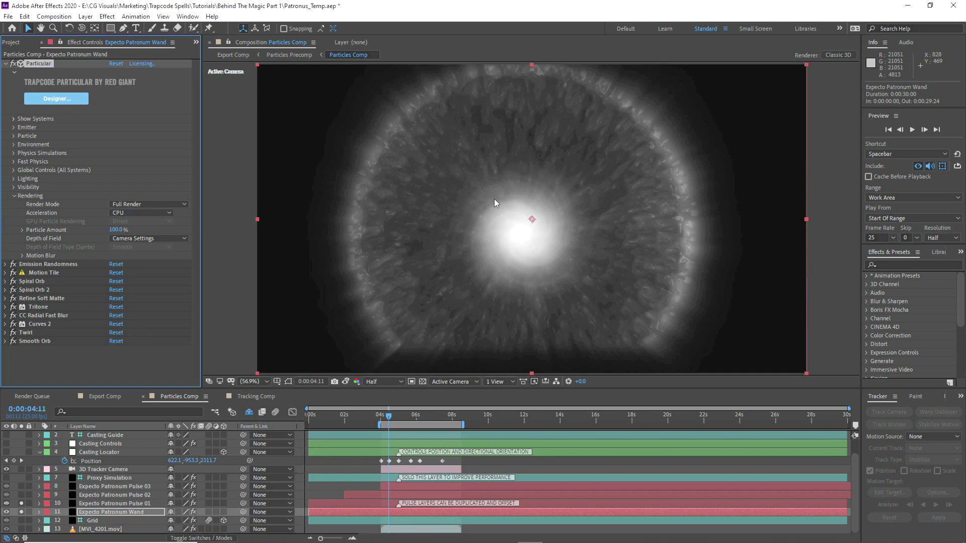
# Step: Save the After Effects project
pyautogui.press('j')
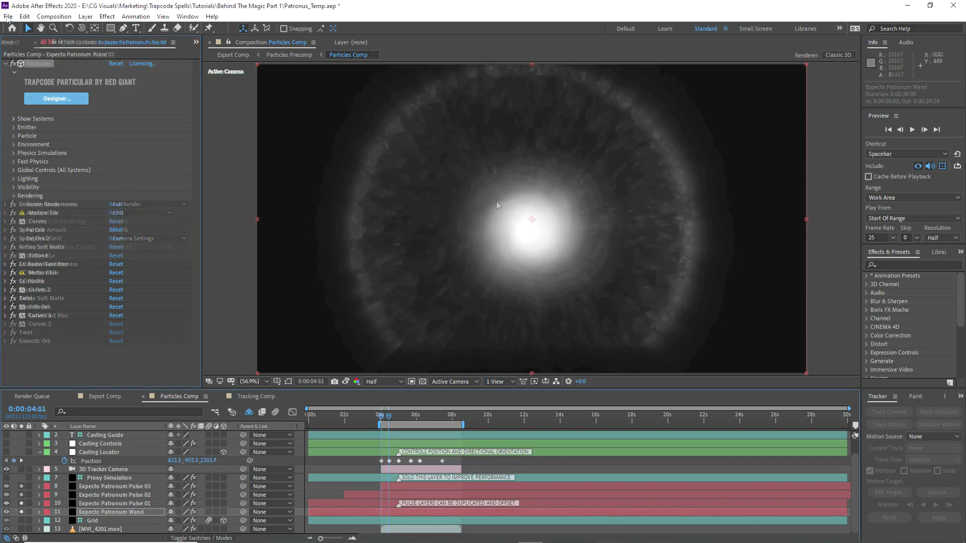
pyautogui.click(9, 16)
pyautogui.click(30, 110)
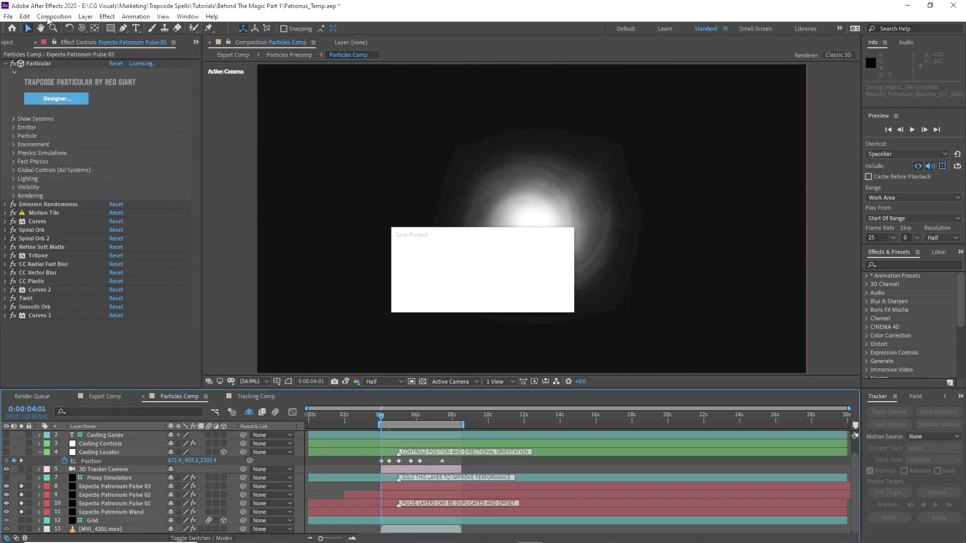
# Step: Queue Particles Comp for rendering as QuickTime with RGB+Alpha and audio output turned off
pyautogui.click(46, 18)
pyautogui.click(79, 101)
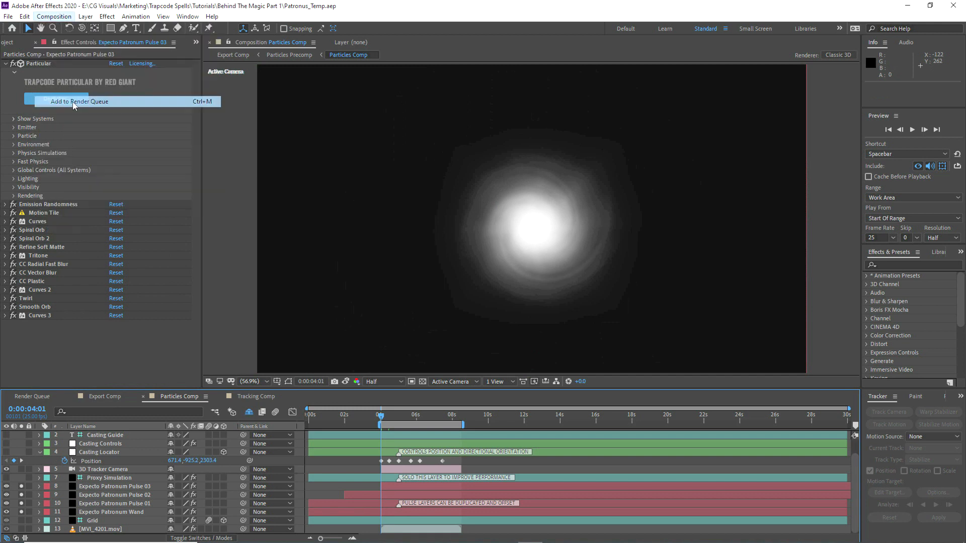
pyautogui.click(82, 463)
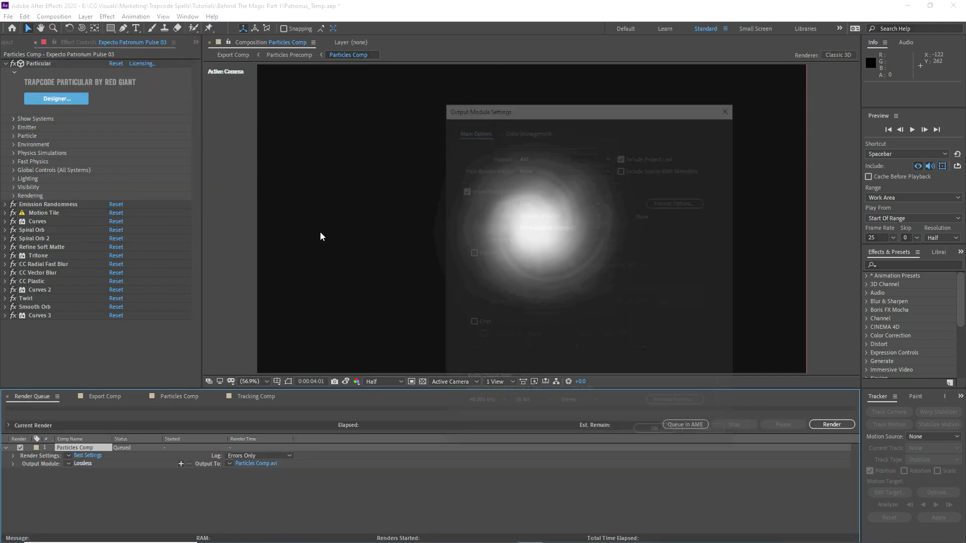
pyautogui.click(563, 155)
pyautogui.press('Escape')
pyautogui.click(532, 201)
pyautogui.click(527, 236)
pyautogui.click(490, 380)
pyautogui.click(475, 412)
pyautogui.click(658, 436)
# Step: Name the output Patronus_Asset_01_v001.mov and render it, then return to Particles Comp
pyautogui.write('Patronus_Asset_01_v001.mov')
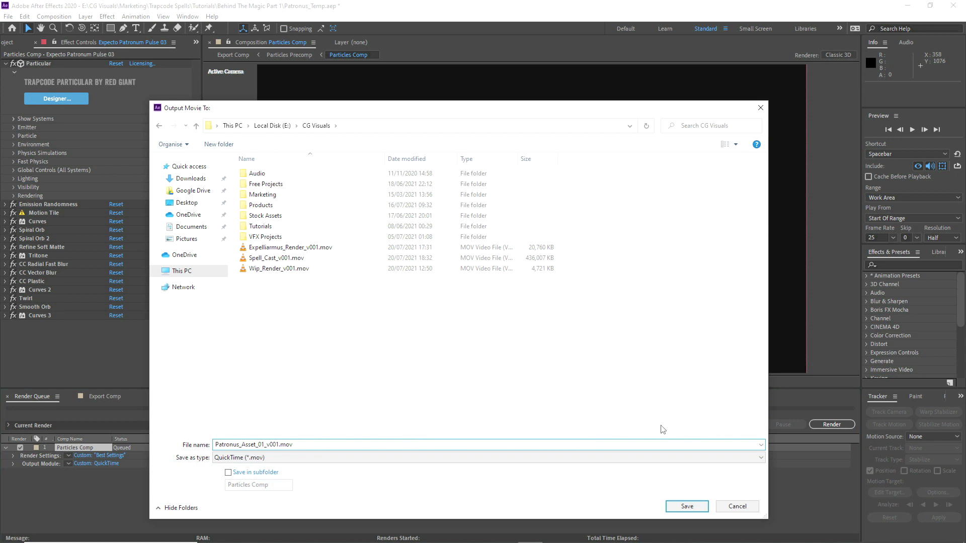
pyautogui.click(684, 507)
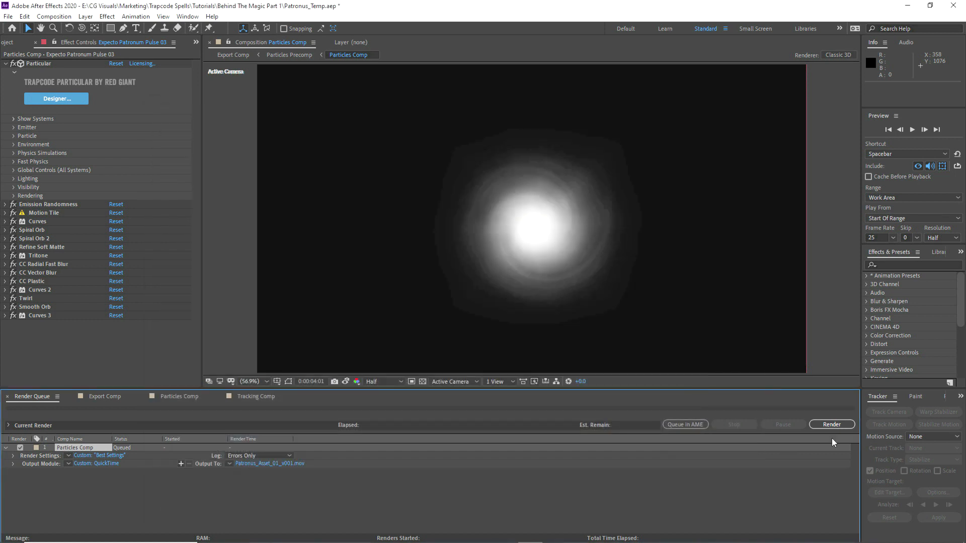
pyautogui.click(831, 425)
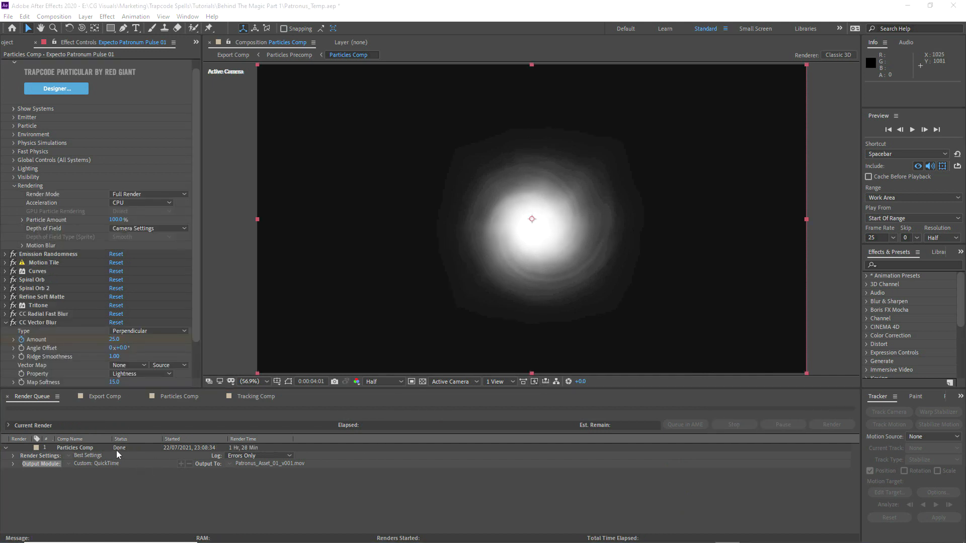
pyautogui.click(90, 449)
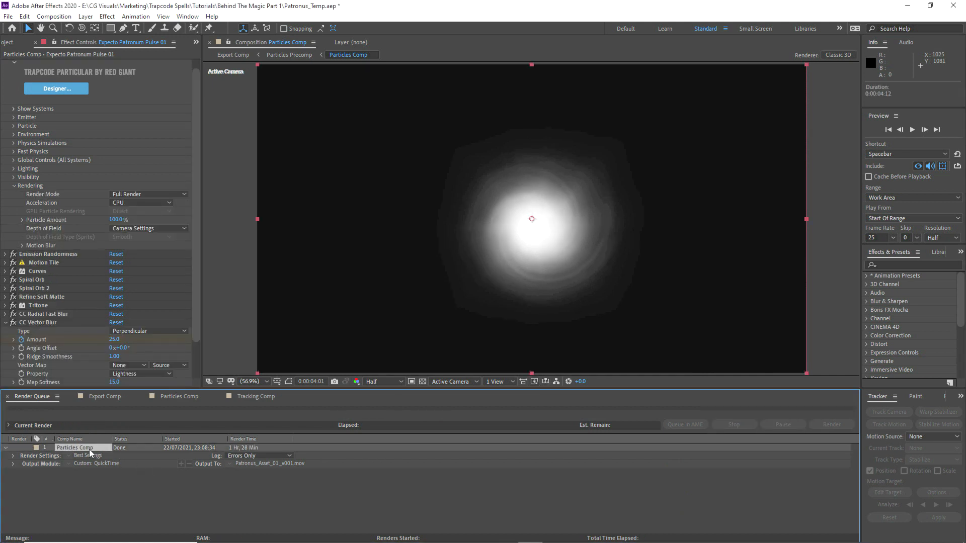
pyautogui.click(186, 397)
# Step: Import Patronus_Asset_01_v001.mov and place it as a layer in Particles Comp
pyautogui.click(7, 43)
pyautogui.rightClick(47, 214)
pyautogui.moveTo(86, 263)
pyautogui.click(196, 264)
pyautogui.press('Return')
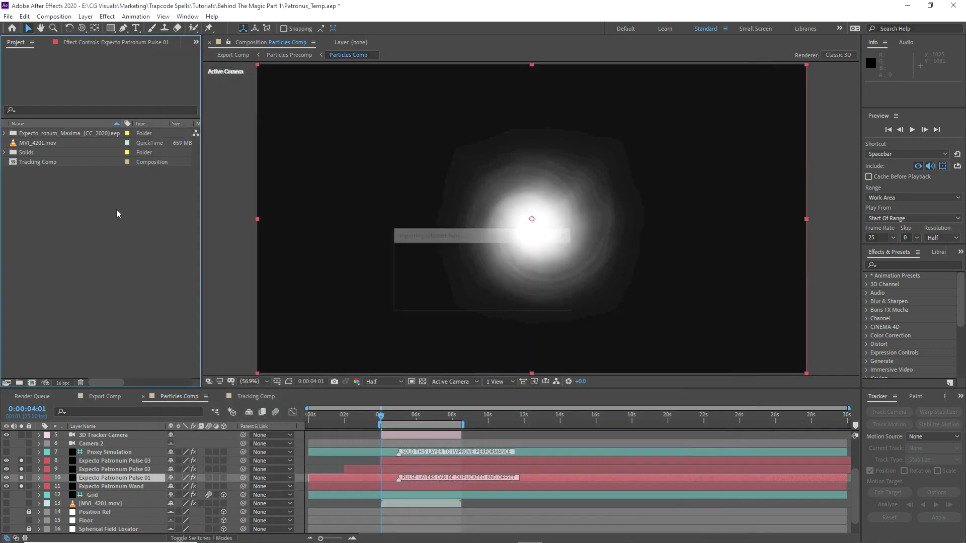
pyautogui.moveTo(30, 154); pyautogui.dragTo(32, 450)
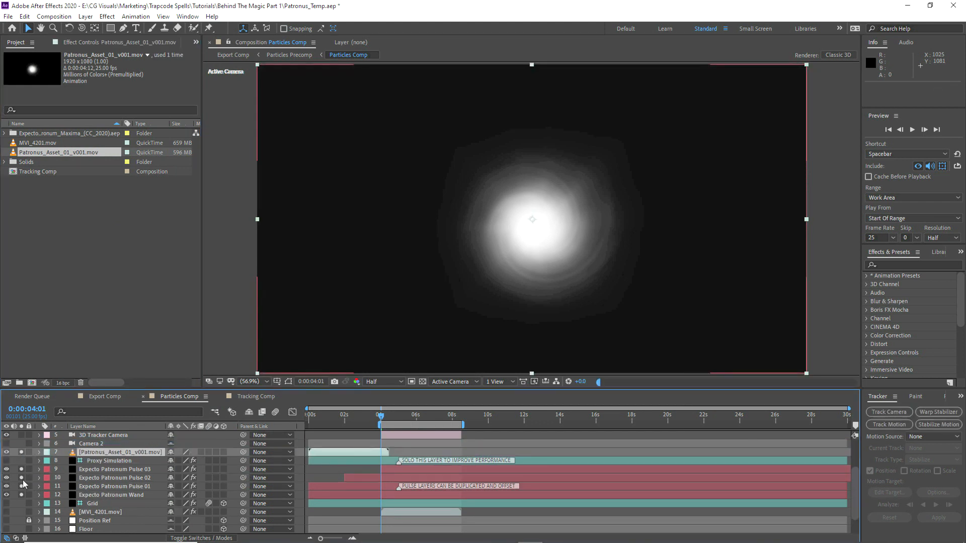
# Step: Un-solo the three particle layers, slide MVI_4201.mov earlier, and end the work area near 0:00:03:21
pyautogui.moveTo(21, 487); pyautogui.dragTo(22, 470)
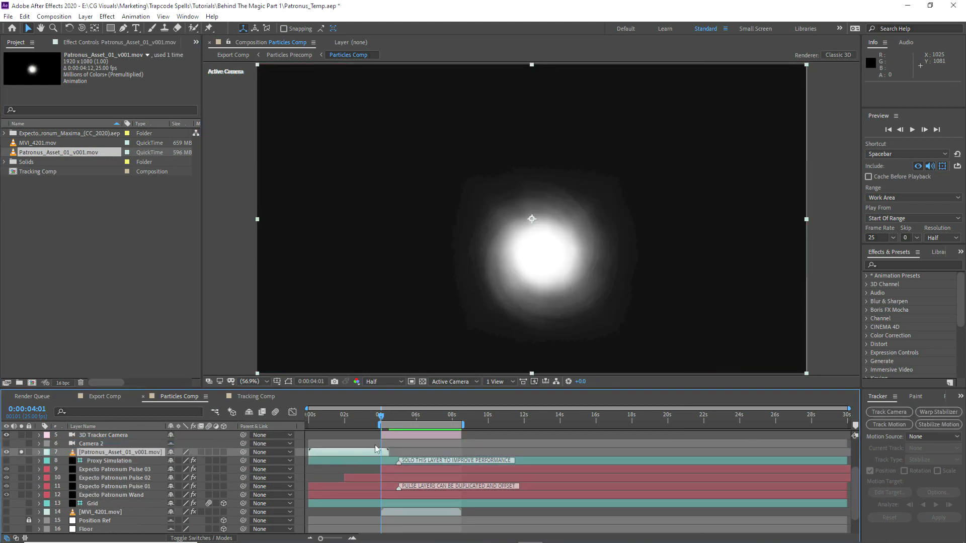
pyautogui.click(107, 514)
pyautogui.moveTo(411, 512); pyautogui.dragTo(336, 514)
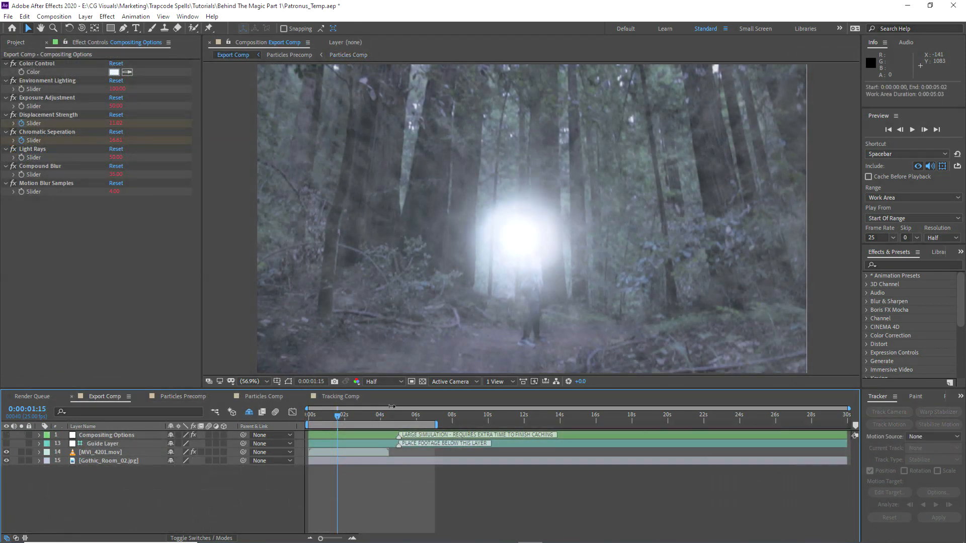
pyautogui.moveTo(391, 407)
pyautogui.mouseDown()
pyautogui.moveTo(375, 409)
pyautogui.moveTo(383, 411)
pyautogui.mouseUp()
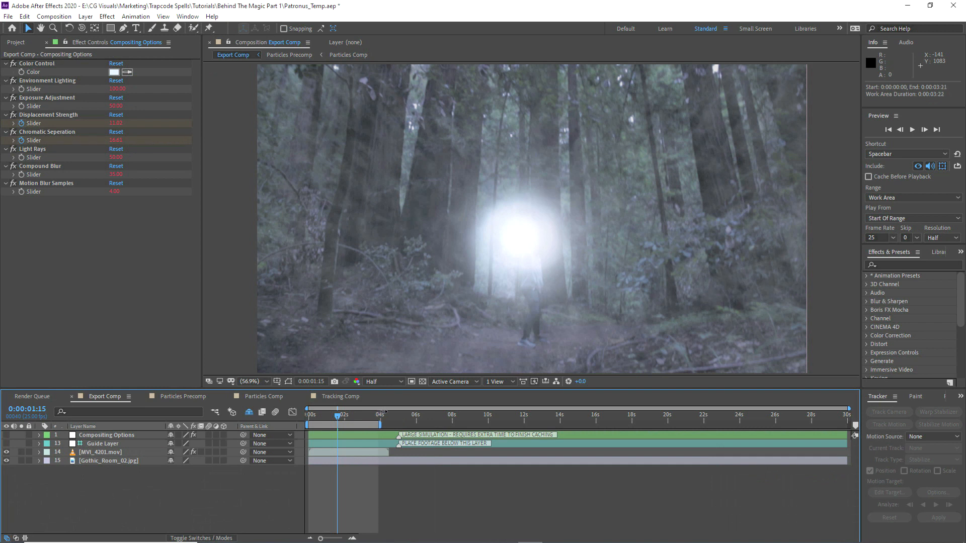
# Step: Keyframe Compositing Options Displacement Strength to 25, preview Export Comp, then switch to Particles Precomp
pyautogui.click(128, 437)
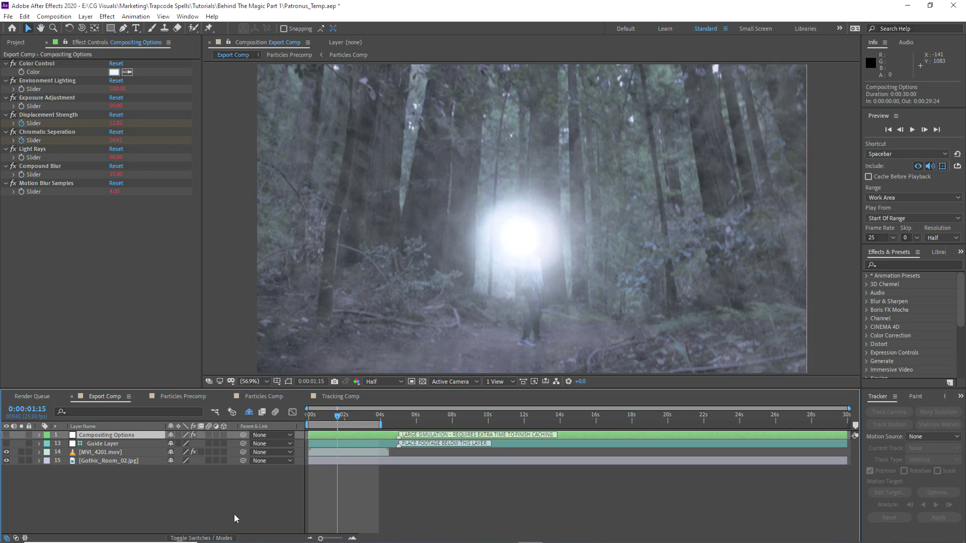
pyautogui.press('u')
pyautogui.press('space')
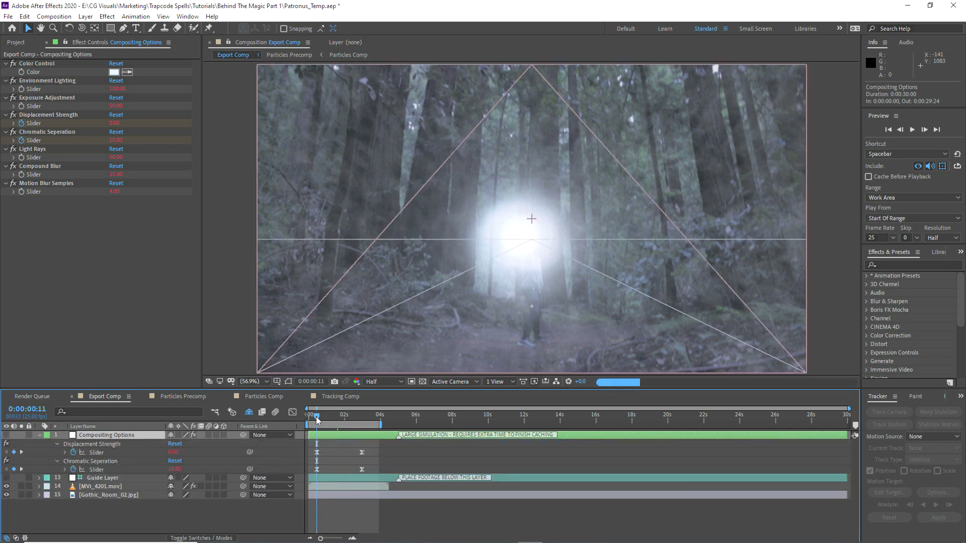
pyautogui.moveTo(362, 453); pyautogui.dragTo(317, 470)
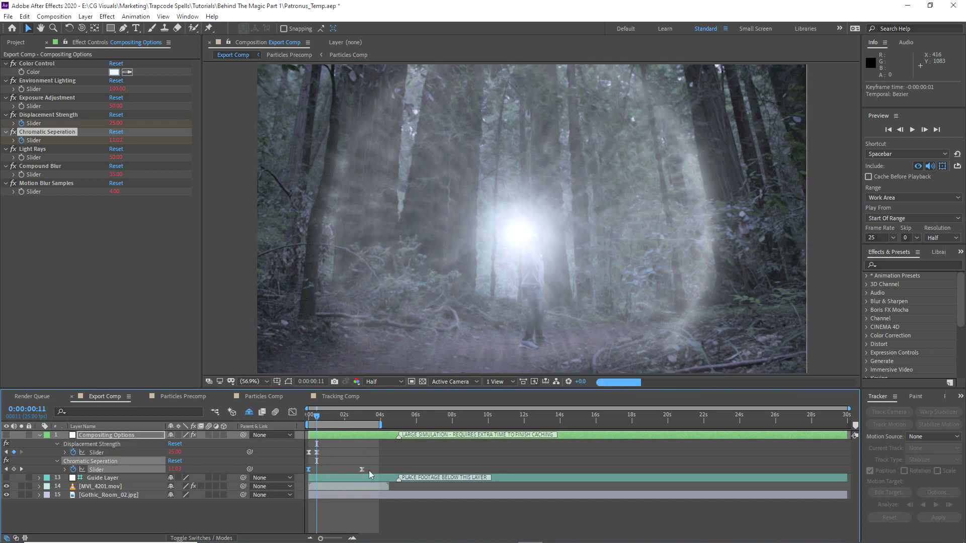
pyautogui.press('u')
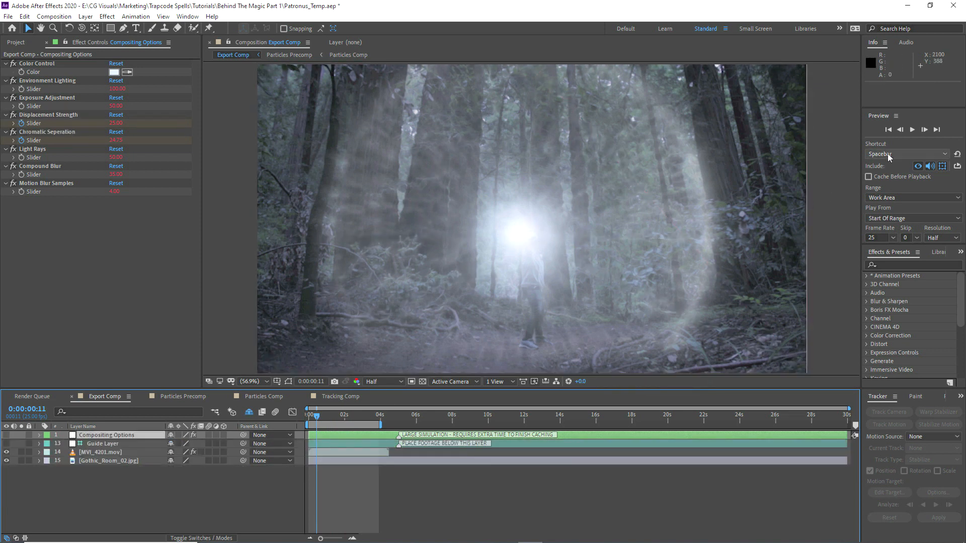
pyautogui.click(912, 130)
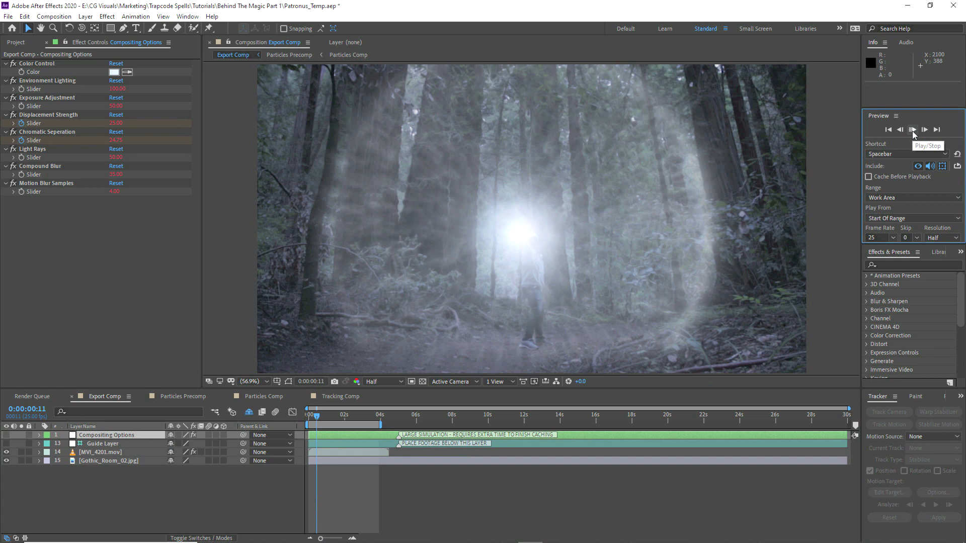
pyautogui.click(229, 43)
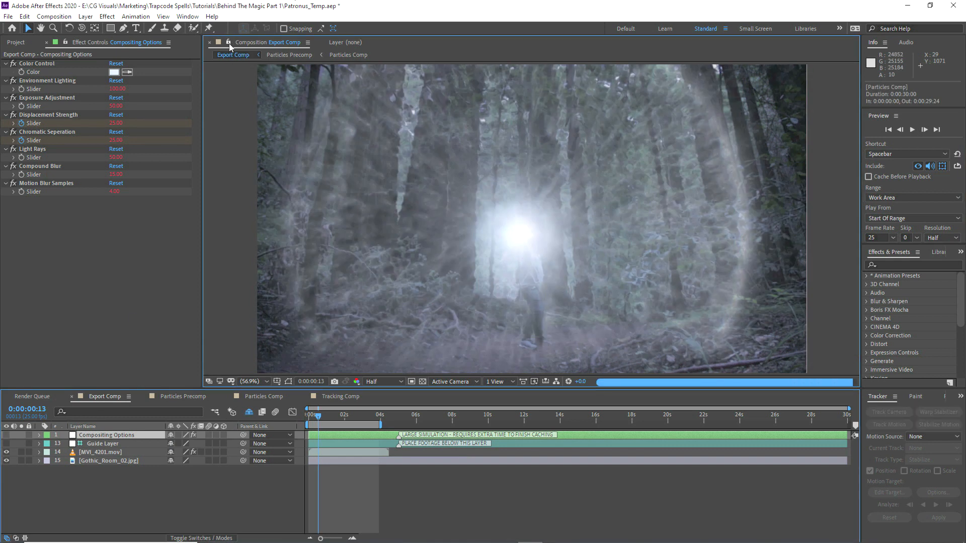
pyautogui.click(183, 397)
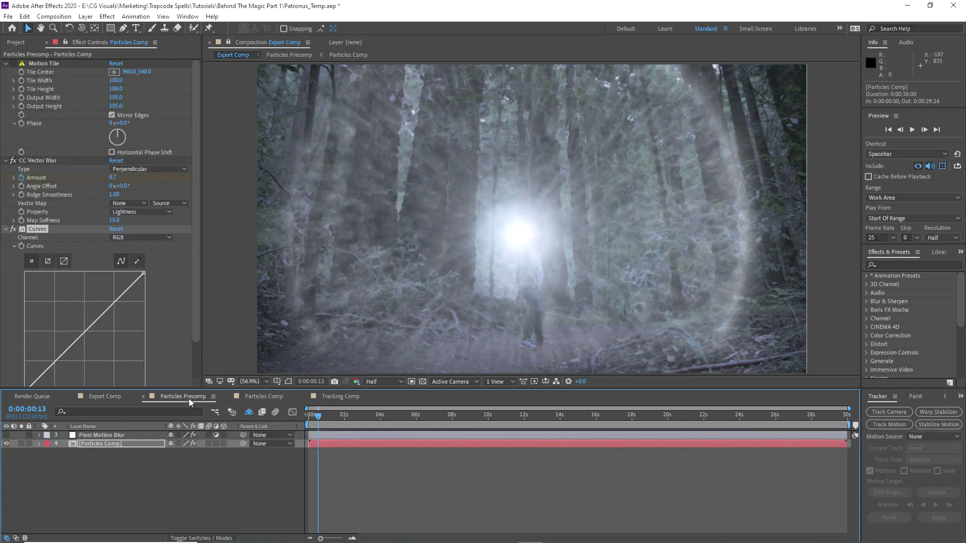
# Step: Brighten the layer with RGB and alpha Curves and enable keyframing on the Curves effect
pyautogui.scroll(-2, 83, 305)
pyautogui.moveTo(85, 289)
pyautogui.mouseDown()
pyautogui.moveTo(68, 276)
pyautogui.moveTo(85, 289)
pyautogui.mouseUp()
pyautogui.click(129, 196)
pyautogui.click(120, 253)
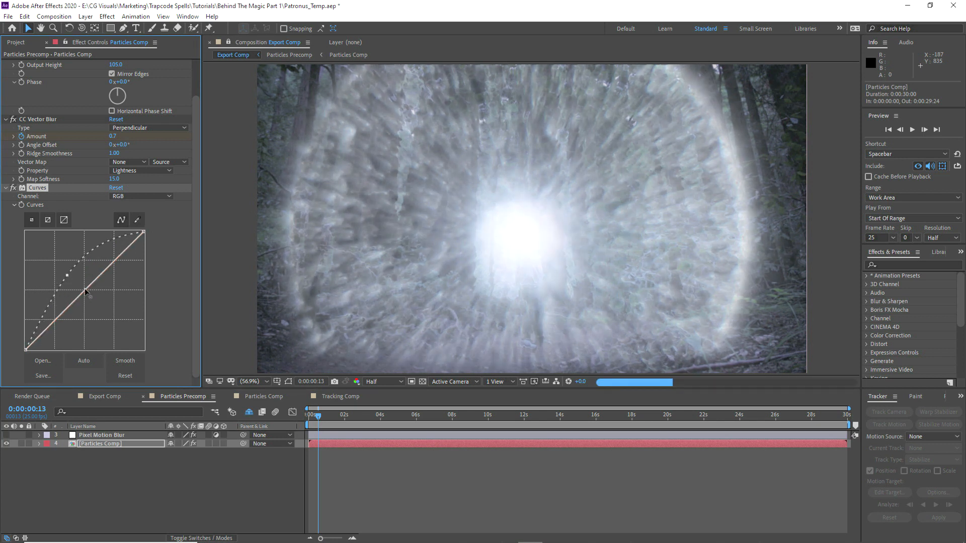
pyautogui.click(21, 204)
pyautogui.click(312, 416)
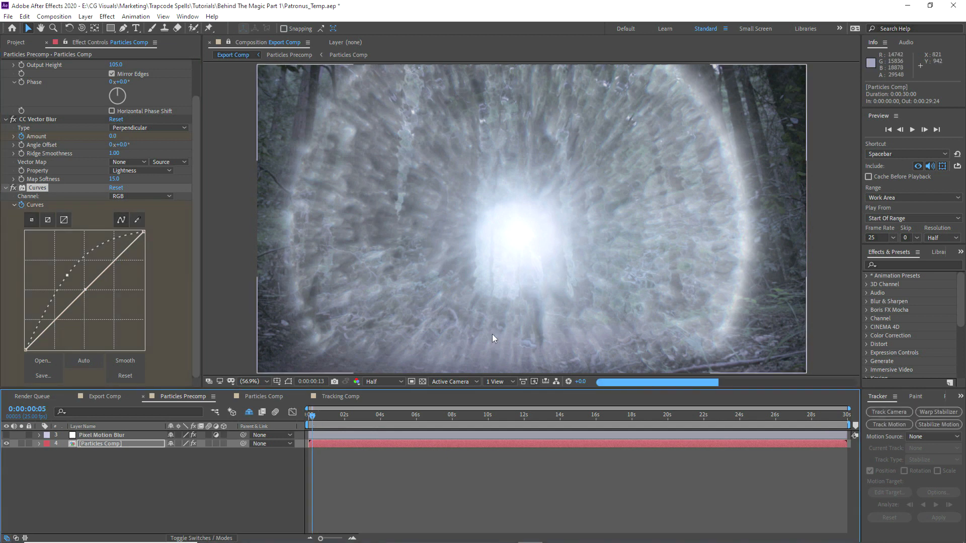
pyautogui.press('space')
pyautogui.hotkey('ctrl', 'z')
pyautogui.hotkey('ctrl', 'z')
pyautogui.hotkey('ctrl', 'z')
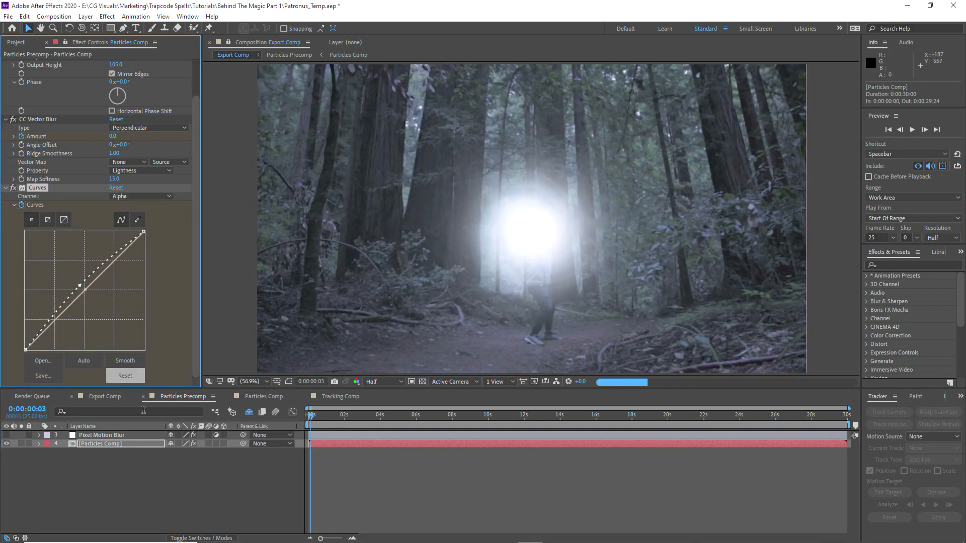
# Step: Flatten the curve back to neutral at the 0:00:01:23 Amount keyframe, then preview Export Comp
pyautogui.press('u')
pyautogui.click(328, 415)
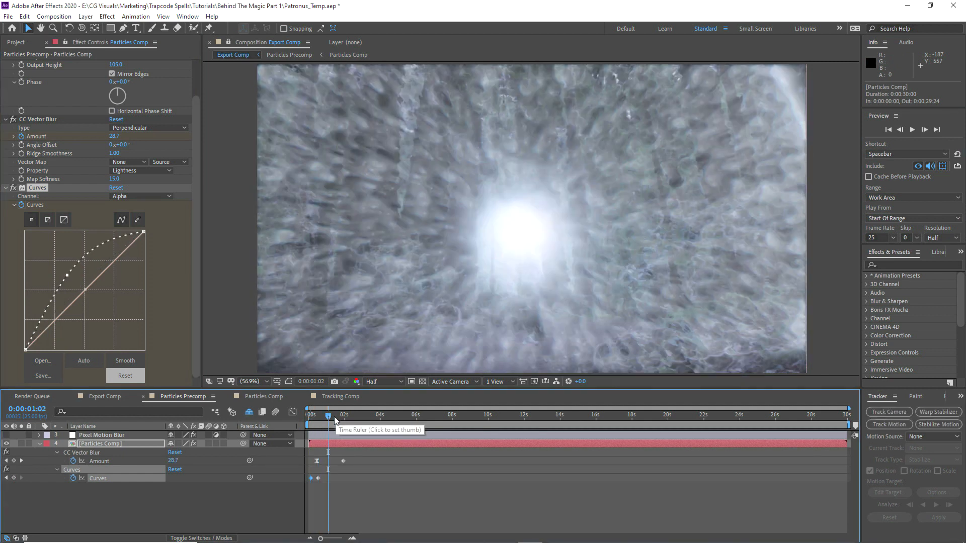
pyautogui.moveTo(336, 420); pyautogui.dragTo(343, 416)
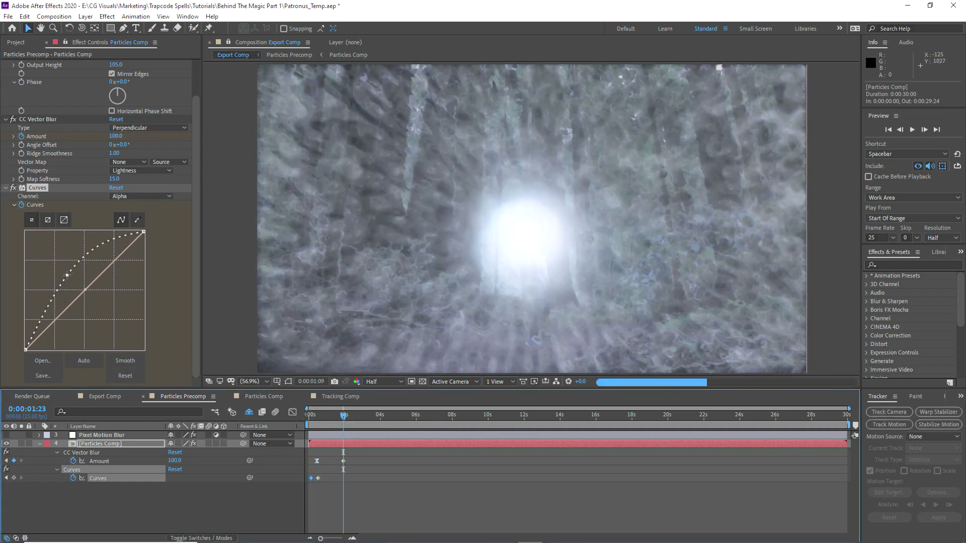
pyautogui.moveTo(67, 276); pyautogui.dragTo(84, 288)
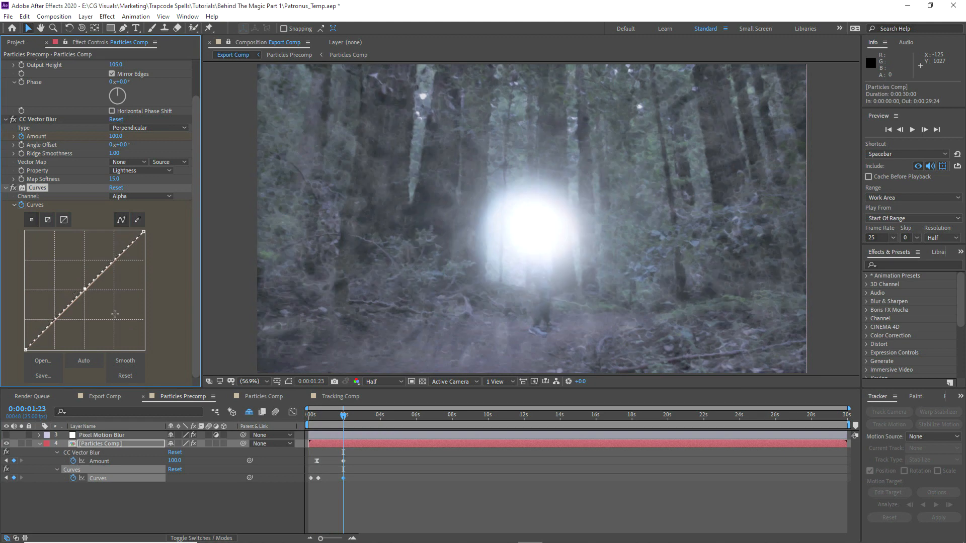
pyautogui.click(105, 397)
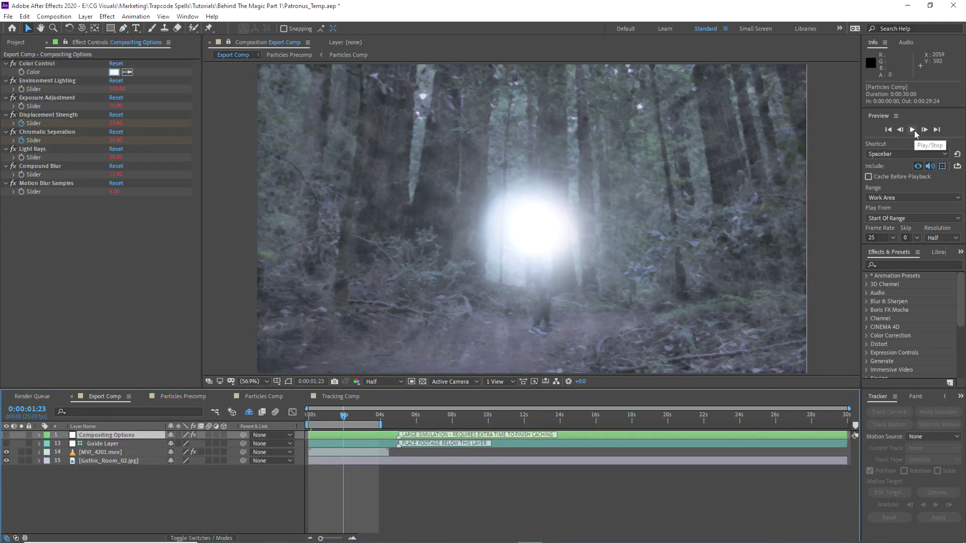
pyautogui.click(913, 130)
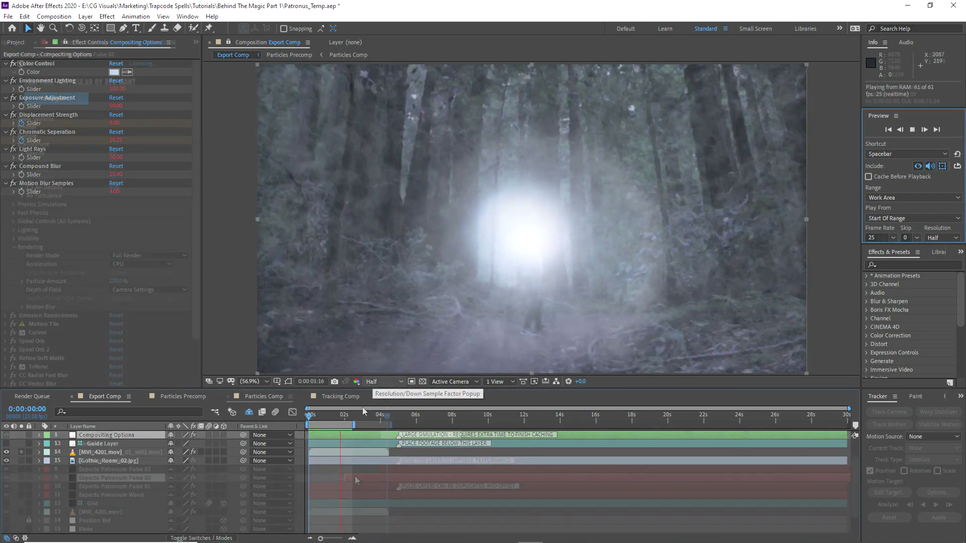
# Step: Shift Expecto Patronum Pulse 03 about a second earlier and return Export Comp to 0:00:01:08
pyautogui.moveTo(402, 469); pyautogui.dragTo(381, 470)
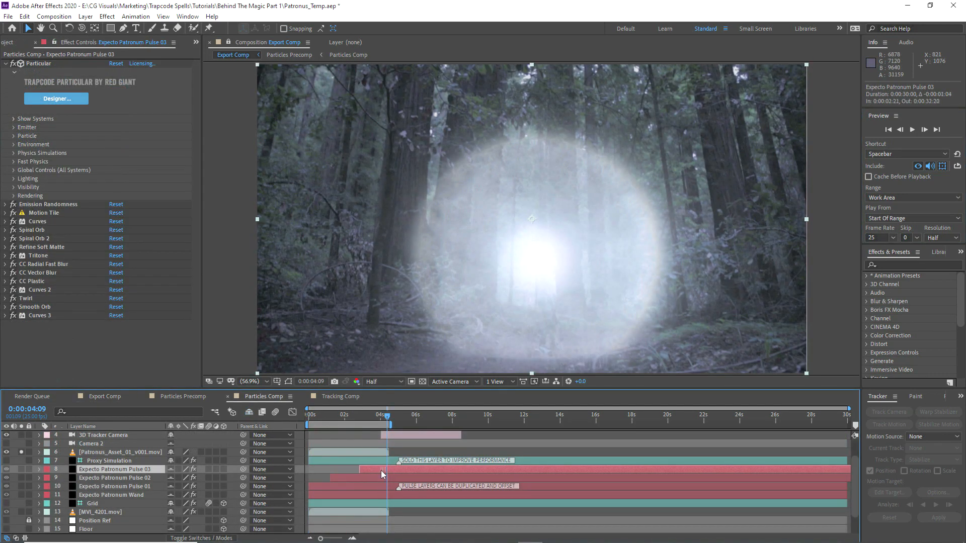
pyautogui.keyDown('shift'); pyautogui.click(351, 486); pyautogui.keyUp('shift')
pyautogui.click(123, 495)
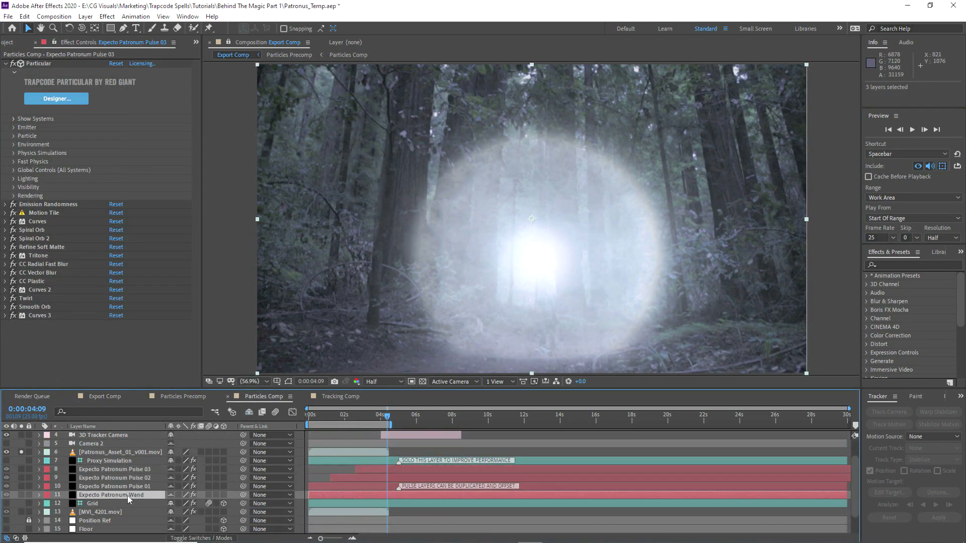
pyautogui.click(106, 396)
pyautogui.moveTo(349, 416); pyautogui.dragTo(303, 418)
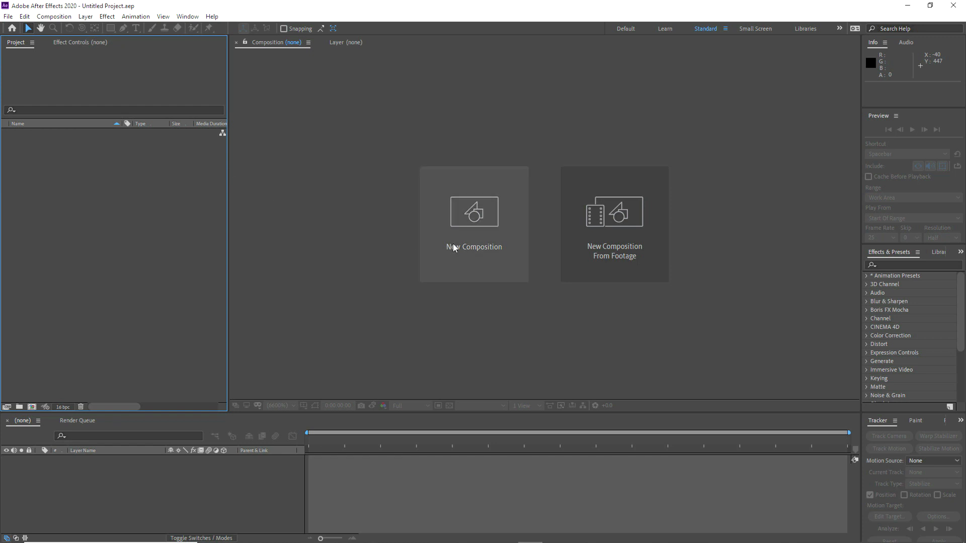
# Step: Open the Expecto_Patronum_Maxima_(CC_2020).aep template project from disk
pyautogui.click(8, 17)
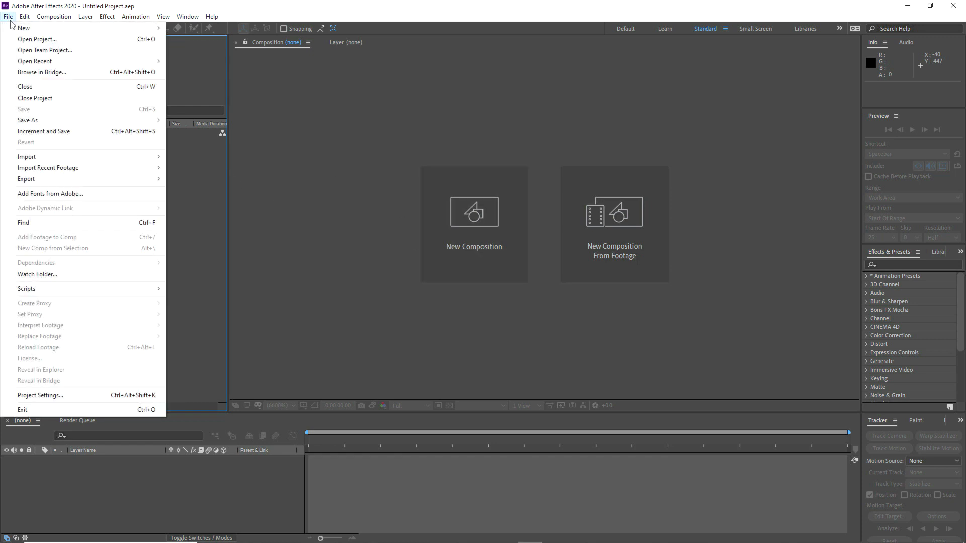
pyautogui.click(28, 37)
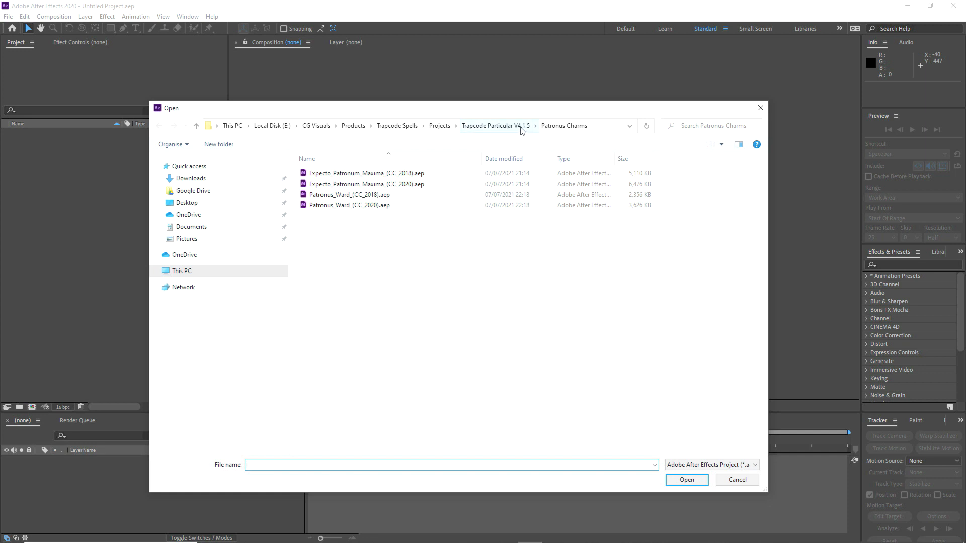
pyautogui.click(351, 185)
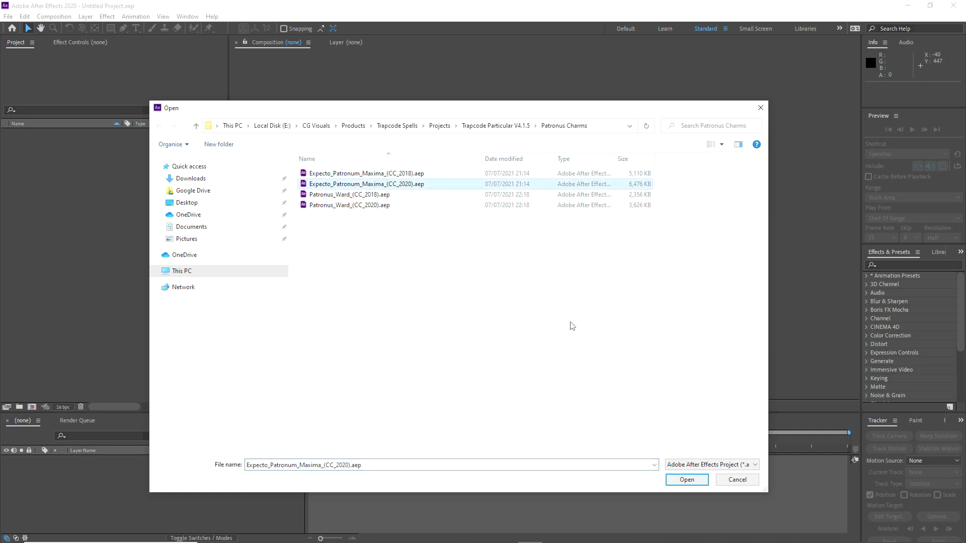
pyautogui.click(673, 483)
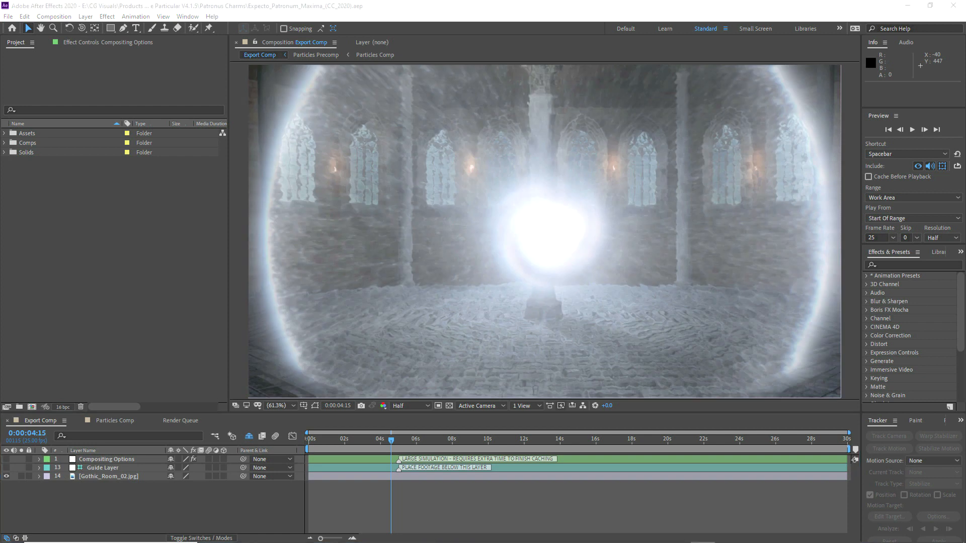
pyautogui.moveTo(964, 87); pyautogui.dragTo(506, 59)
pyautogui.scroll(-3, 535, 271)
pyautogui.scroll(3, 537, 274)
pyautogui.scroll(-5, 538, 278)
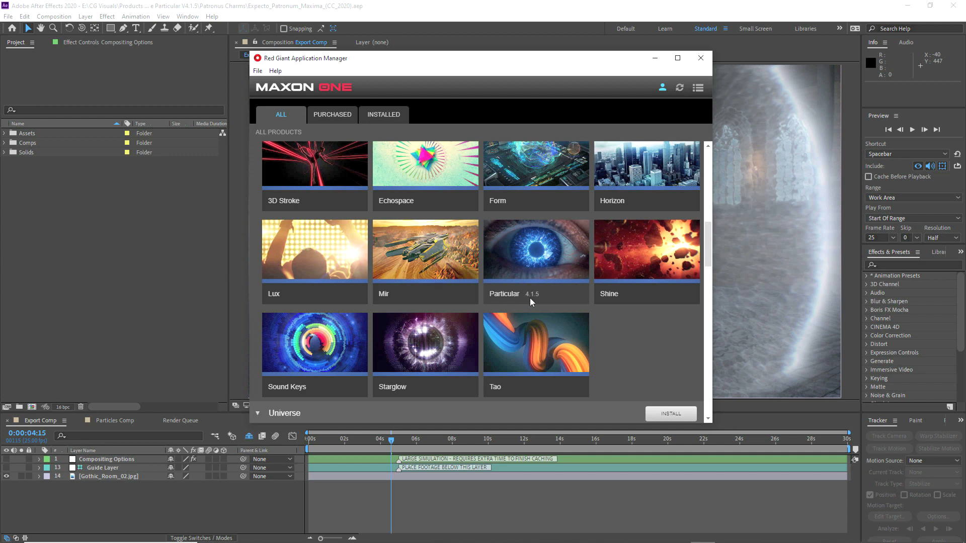
# Step: Push the Red Giant manager aside, view the Trapcode Particular updates page, then minimise Chrome
pyautogui.moveTo(508, 60); pyautogui.dragTo(965, 66)
pyautogui.moveTo(965, 149); pyautogui.dragTo(483, 0)
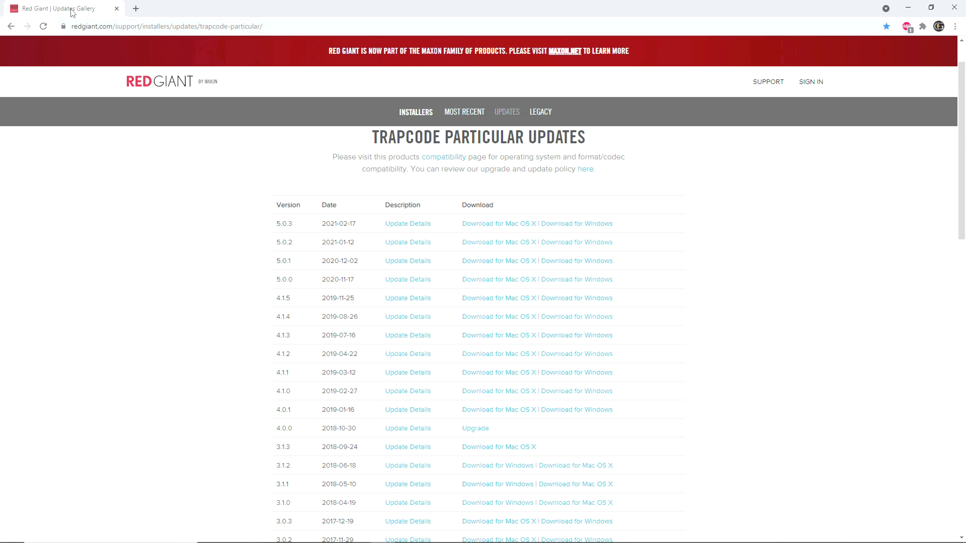
pyautogui.click(908, 8)
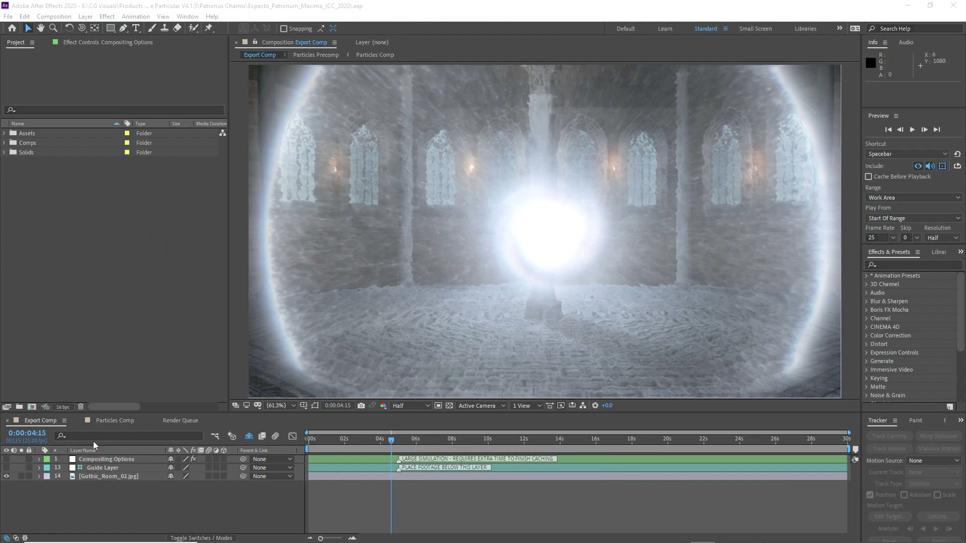
# Step: Step through Particles Comp from 0:00:00:17 to 0:00:02:18, then bring up the Patronus Charms folder
pyautogui.click(109, 425)
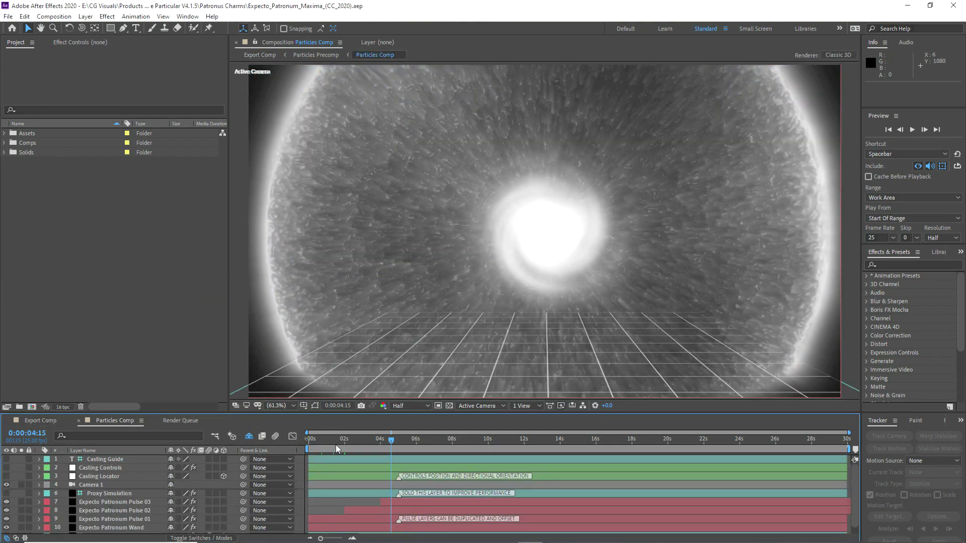
pyautogui.click(321, 442)
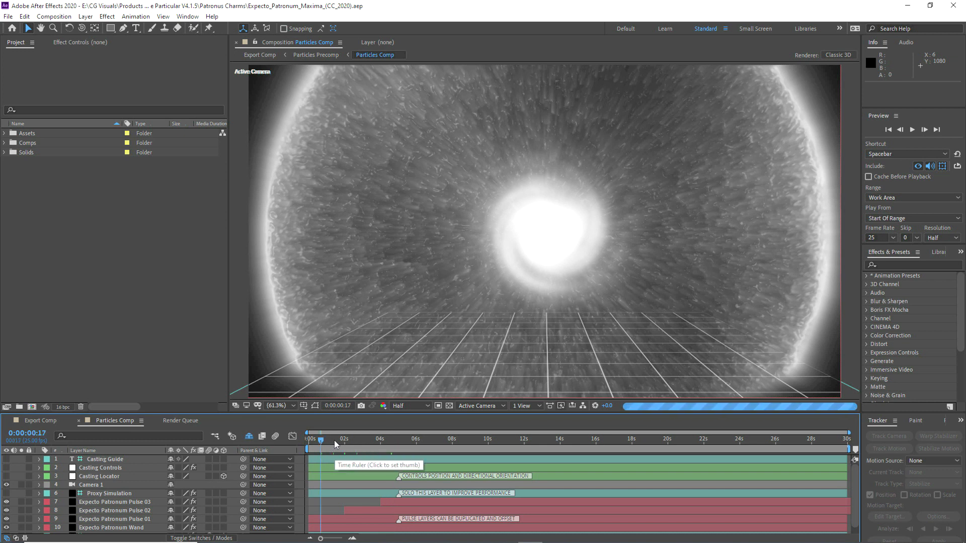
pyautogui.click(333, 440)
pyautogui.press('pagedown')
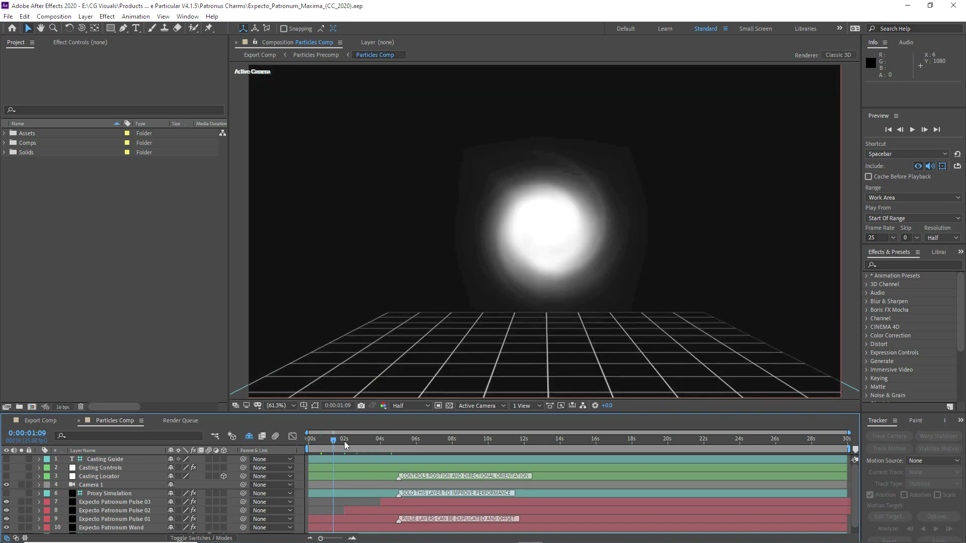
pyautogui.click(344, 442)
pyautogui.click(358, 440)
pyautogui.press('pageup')
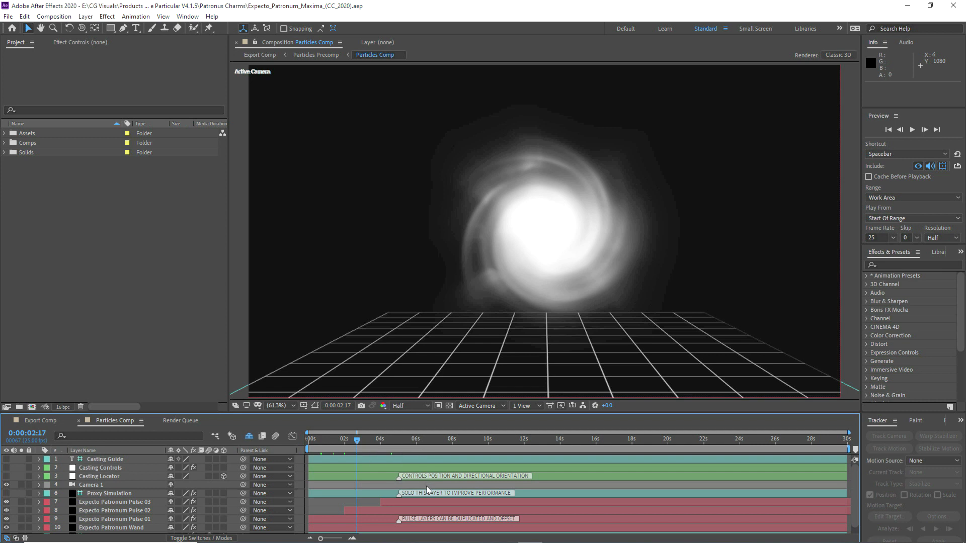
pyautogui.click(259, 533)
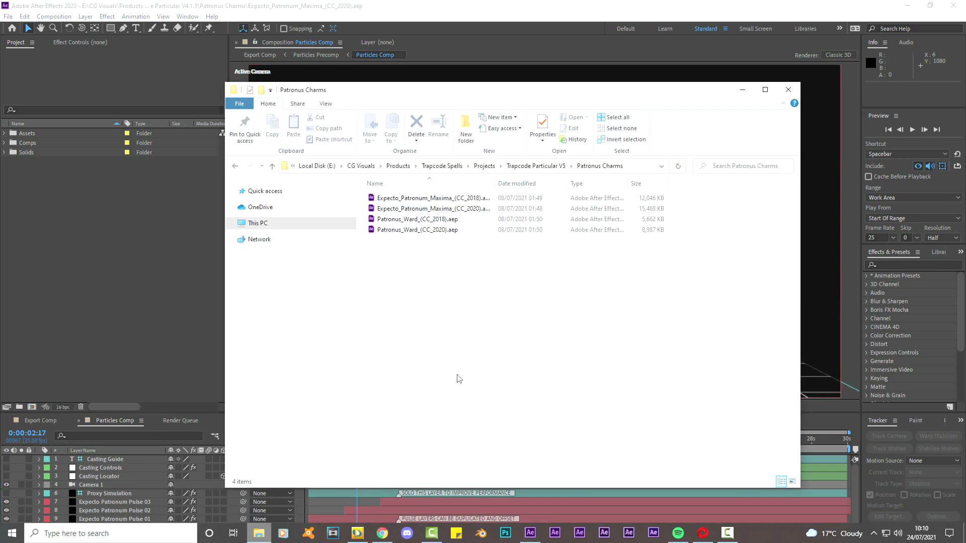
# Step: Go up to the Projects folder and open Trapcode Particular V5
pyautogui.click(534, 166)
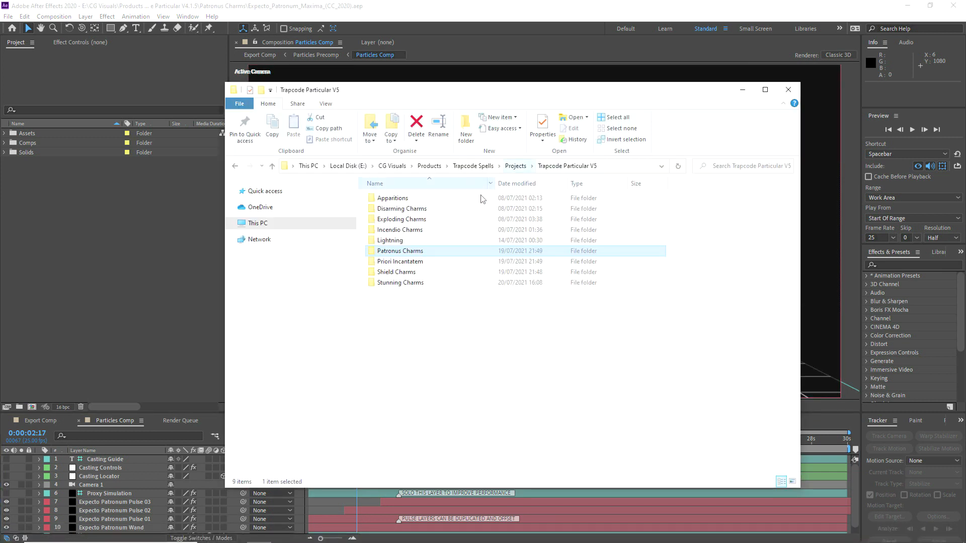
pyautogui.click(516, 166)
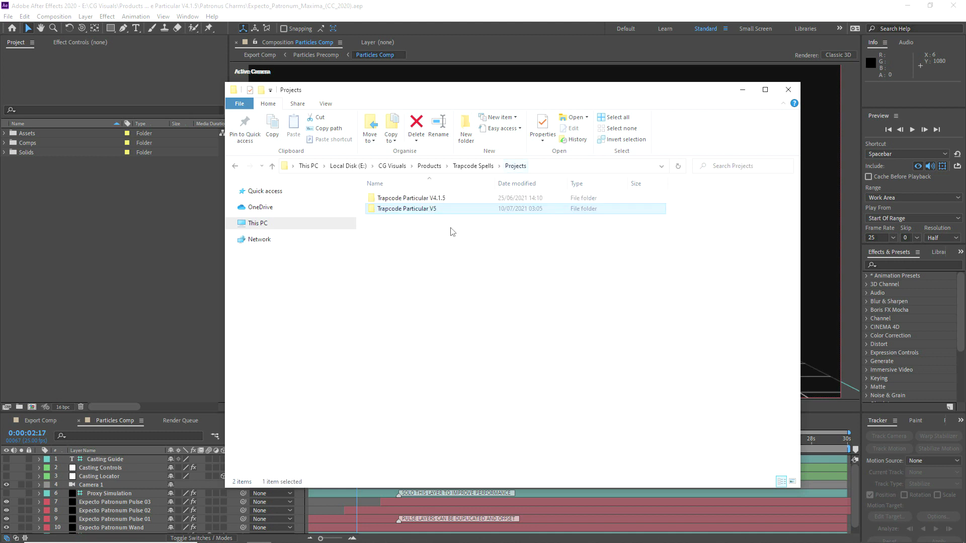
pyautogui.doubleClick(425, 211)
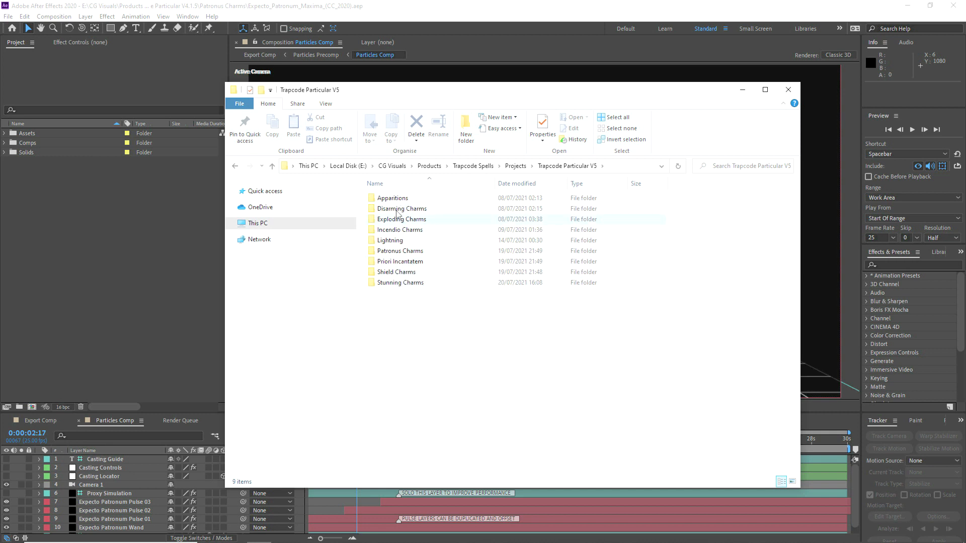
# Step: Open Projects > Trapcode Particular V5 > Patronus Charms in Explorer and move the window aside
pyautogui.click(515, 166)
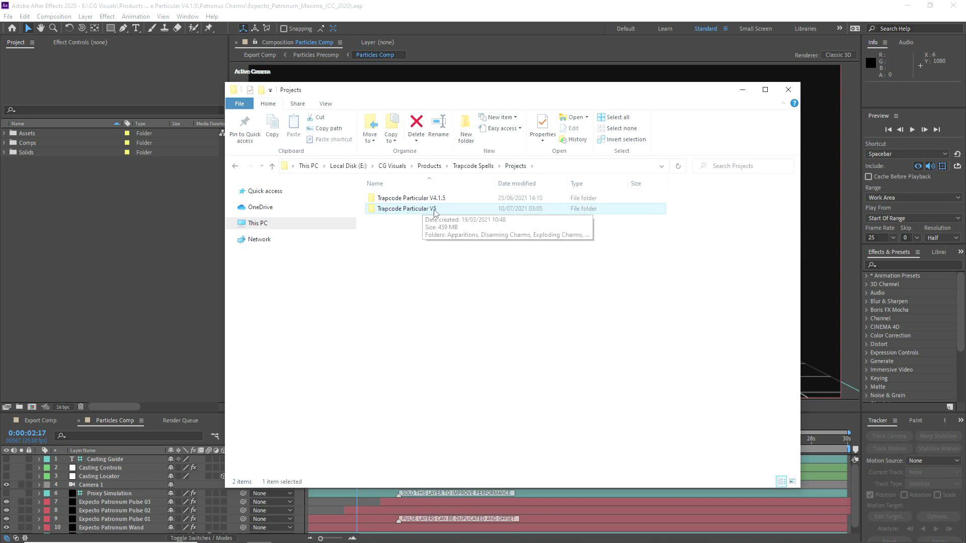
pyautogui.doubleClick(407, 211)
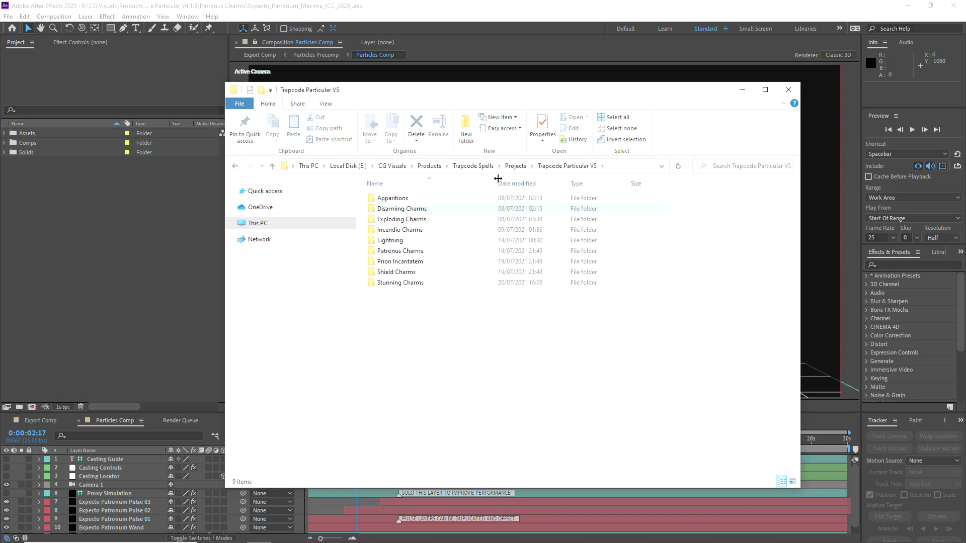
pyautogui.doubleClick(413, 255)
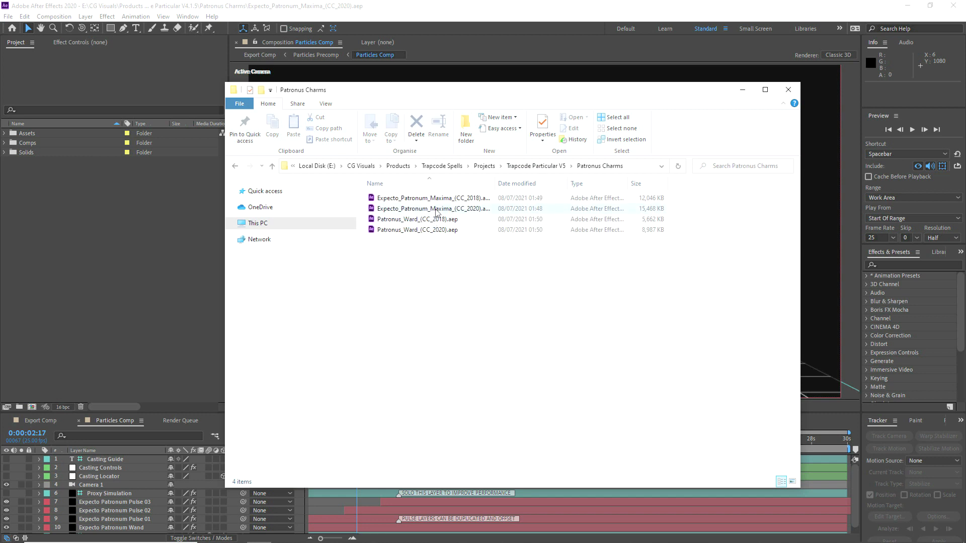
pyautogui.moveTo(450, 94); pyautogui.dragTo(965, 94)
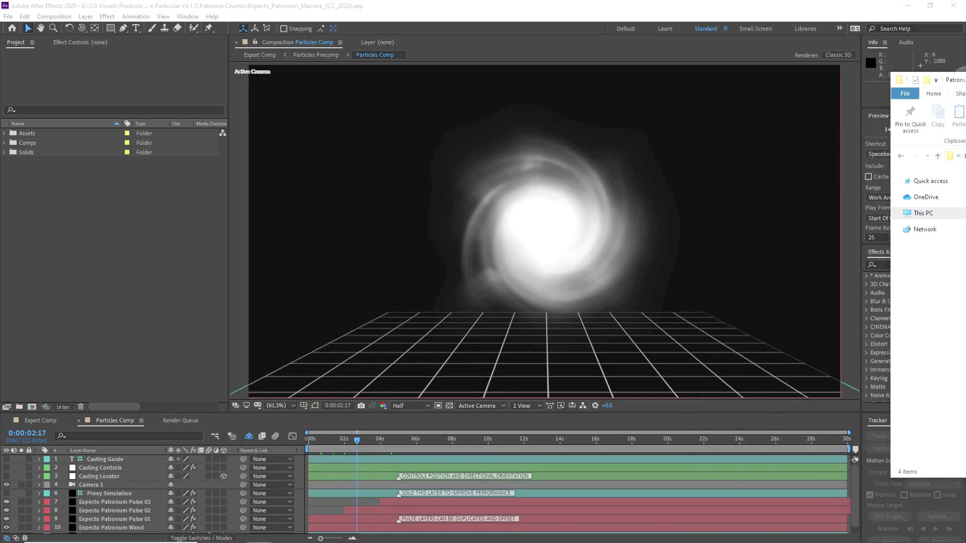
# Step: Return to After Effects, set Particles Comp to 0:00:04:15, and begin importing the rendered asset
pyautogui.click(396, 10)
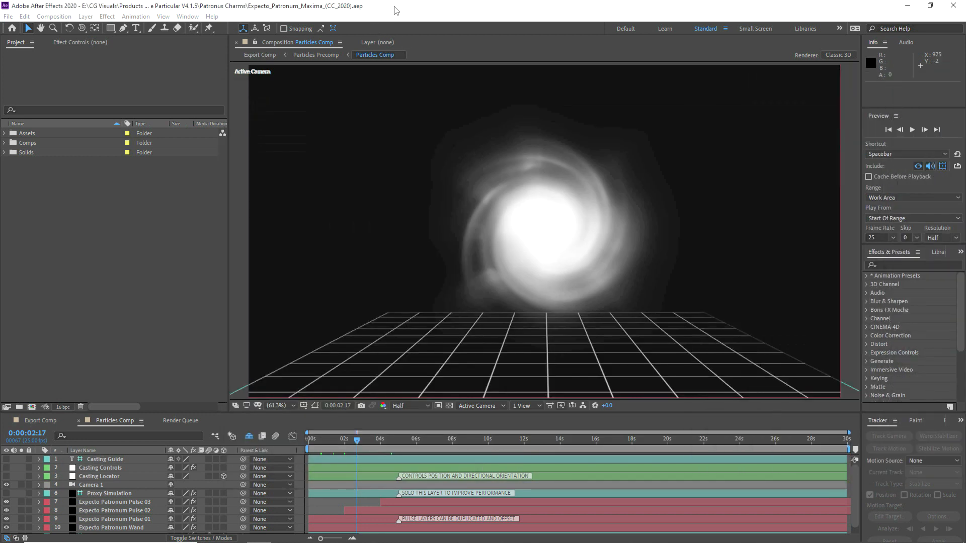
pyautogui.click(370, 443)
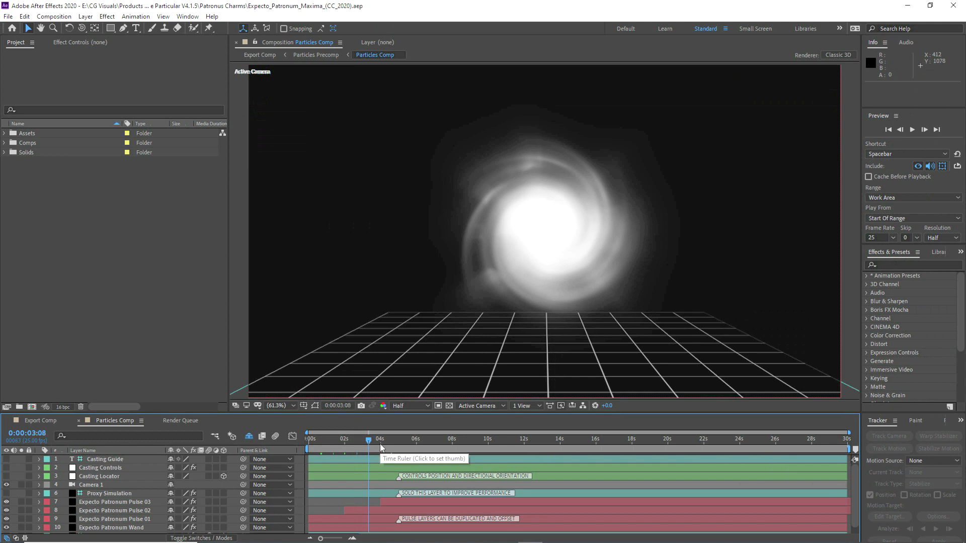
pyautogui.click(391, 442)
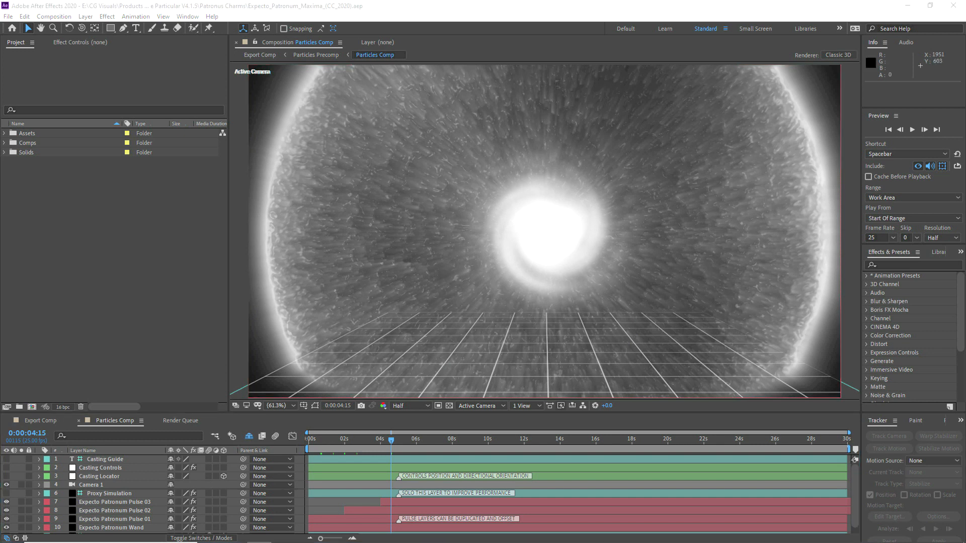
pyautogui.moveTo(845, 211); pyautogui.dragTo(89, 231)
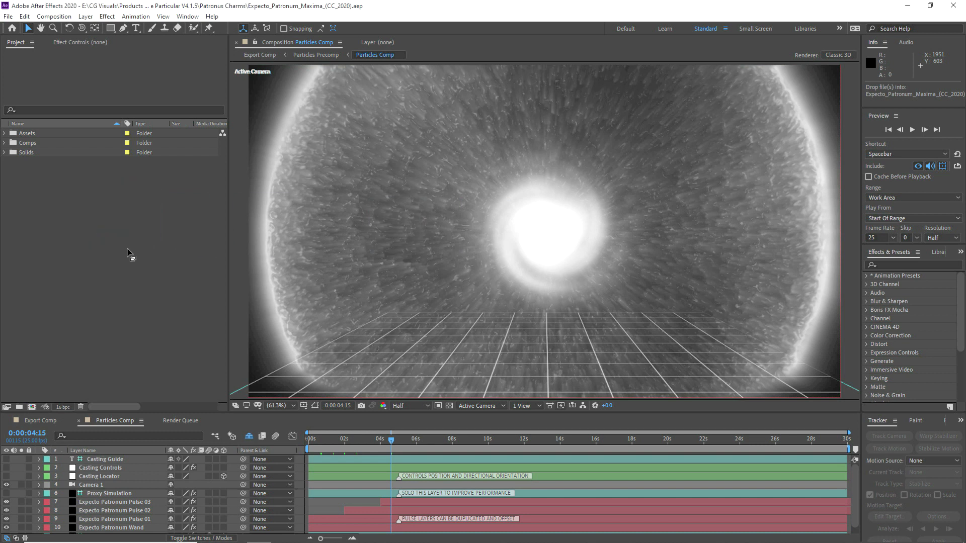
# Step: Import Patronus_Maxima_Asset_v001.mov, add it to Particles Comp, solo it, and scale it to 53%
pyautogui.moveTo(171, 250); pyautogui.dragTo(172, 250)
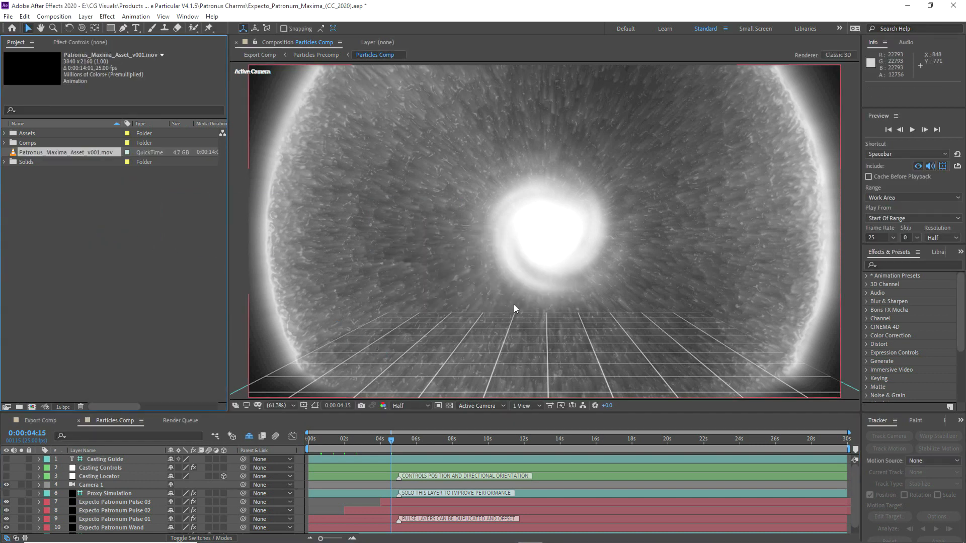
pyautogui.moveTo(32, 155); pyautogui.dragTo(88, 460)
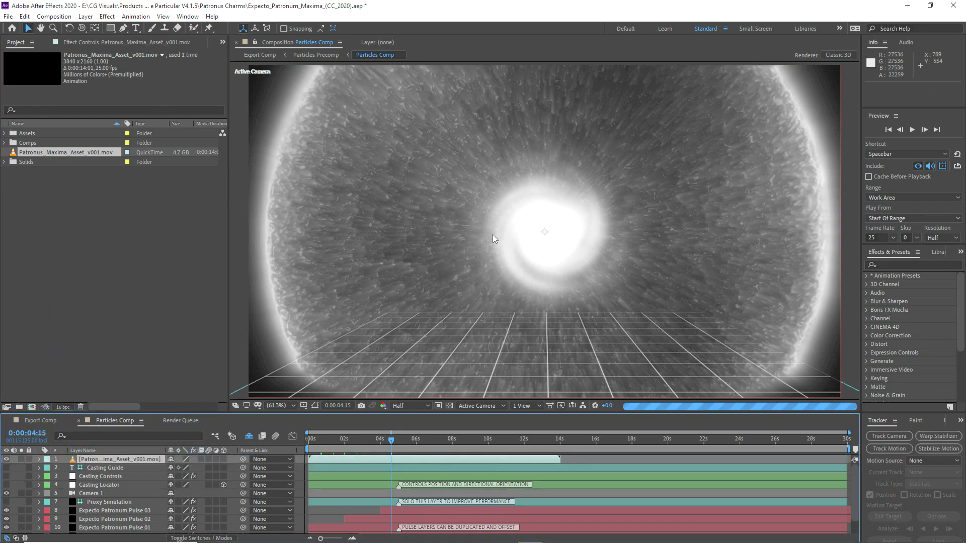
pyautogui.click(21, 460)
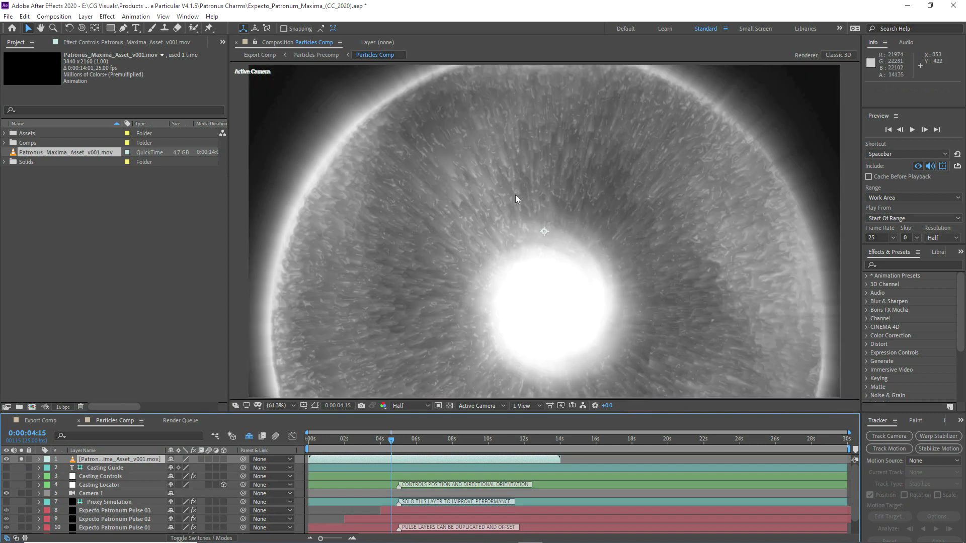
pyautogui.press('s')
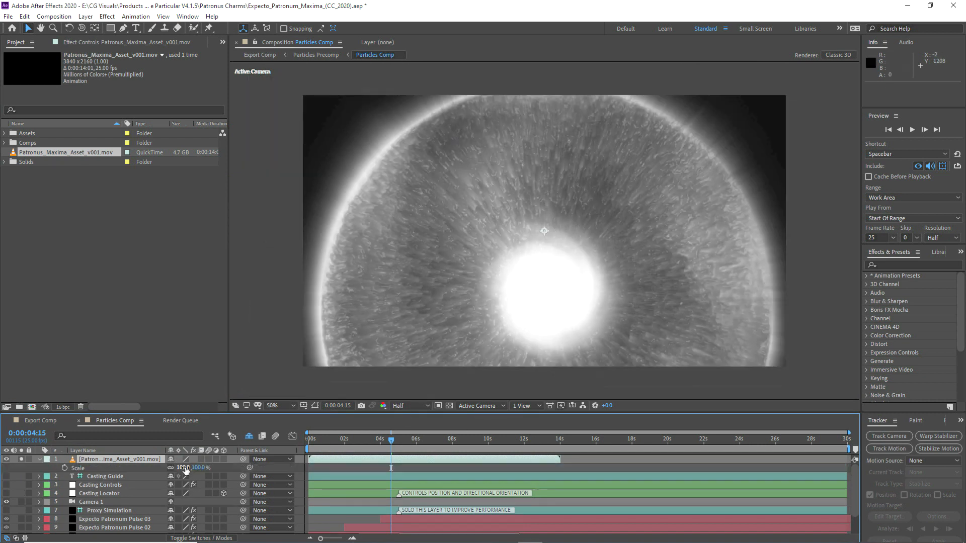
pyautogui.moveTo(180, 468); pyautogui.dragTo(156, 464)
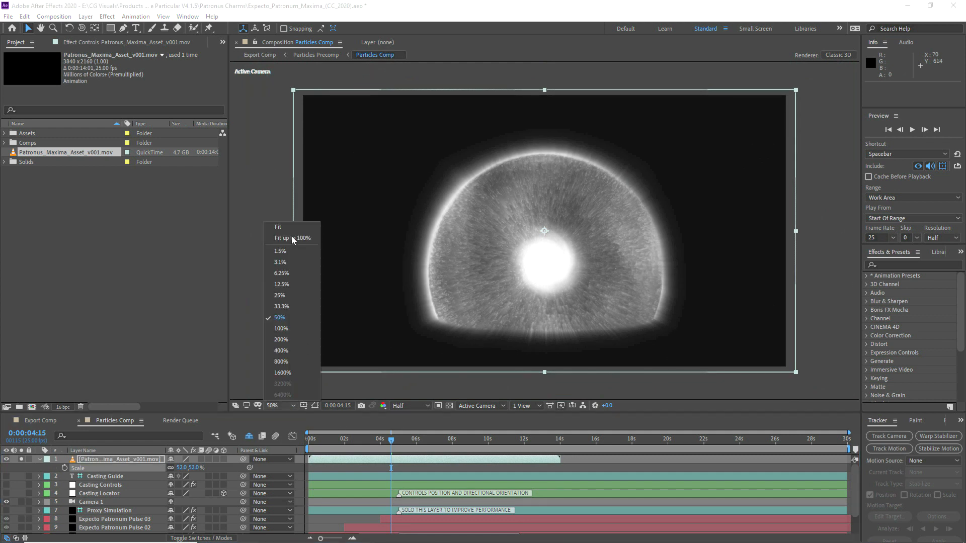
pyautogui.hotkey('shift', '/')
# Step: Move the asset layer up and left, enlarge it to 91%, and check the swirl at 0:00:06:24
pyautogui.moveTo(318, 442); pyautogui.dragTo(359, 445)
pyautogui.moveTo(556, 269); pyautogui.dragTo(546, 234)
pyautogui.press('s')
pyautogui.press('s')
pyautogui.moveTo(184, 468); pyautogui.dragTo(515, 282)
pyautogui.moveTo(516, 282); pyautogui.dragTo(516, 250)
pyautogui.moveTo(364, 443); pyautogui.dragTo(416, 447)
pyautogui.moveTo(430, 448); pyautogui.dragTo(435, 448)
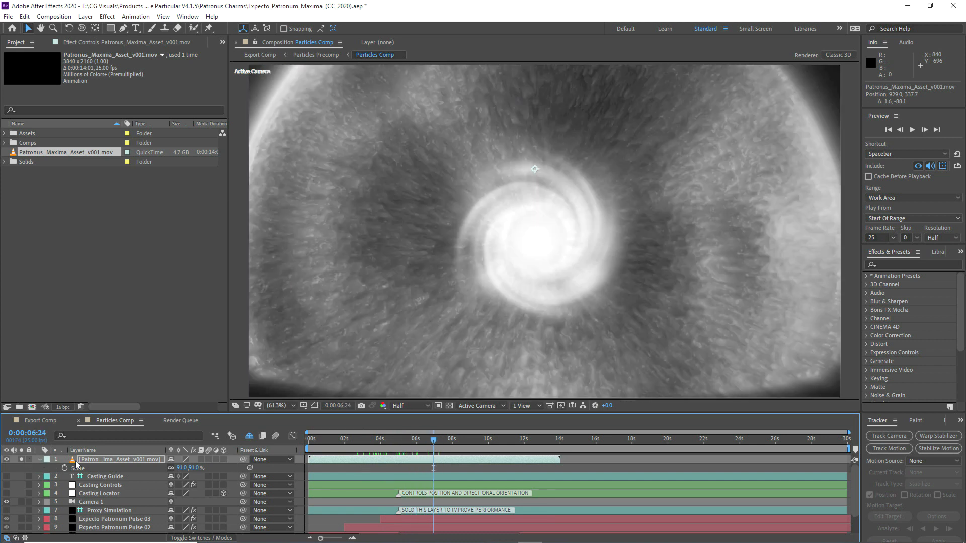
# Step: Fit the asset layer to the composition size and play a preview
pyautogui.rightClick(78, 459)
pyautogui.moveTo(116, 229)
pyautogui.click(283, 360)
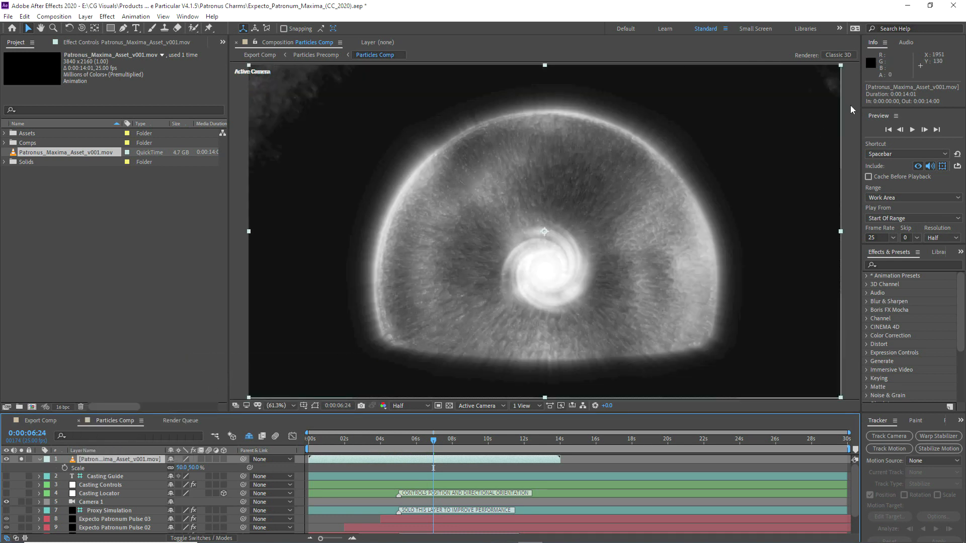
pyautogui.click(912, 129)
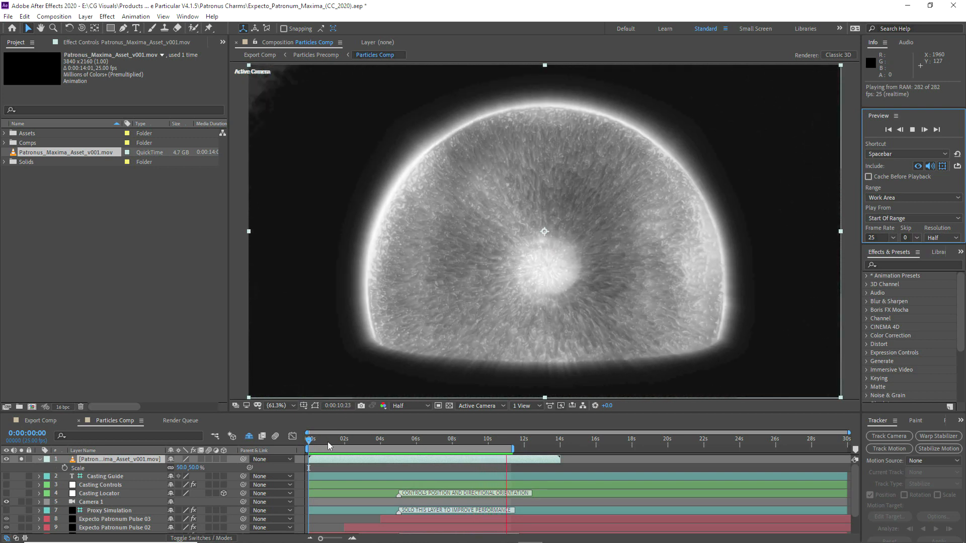
# Step: View the particle dome at 0:00:05:00, then show Export Comp and cache its preview from 0:00:05:06
pyautogui.click(335, 441)
pyautogui.moveTo(346, 445); pyautogui.dragTo(399, 444)
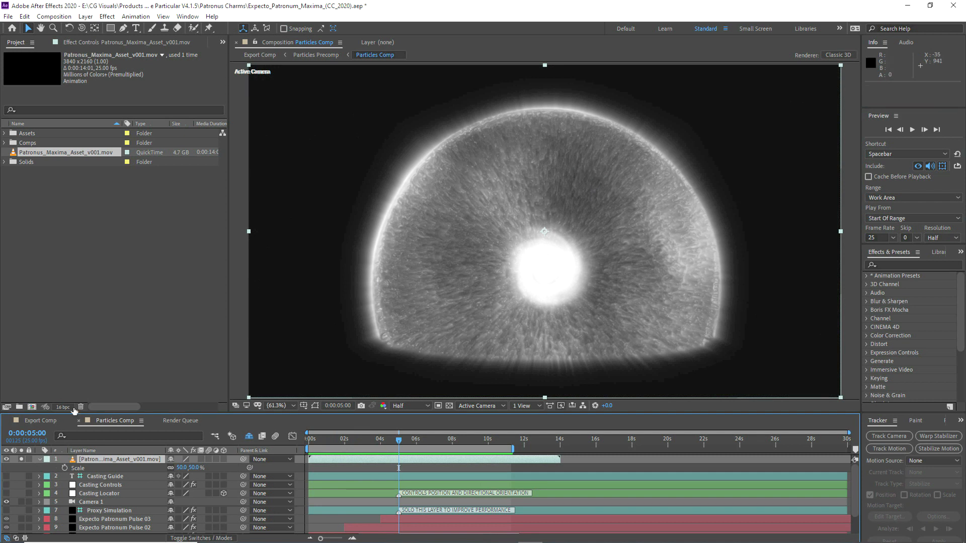
pyautogui.click(46, 424)
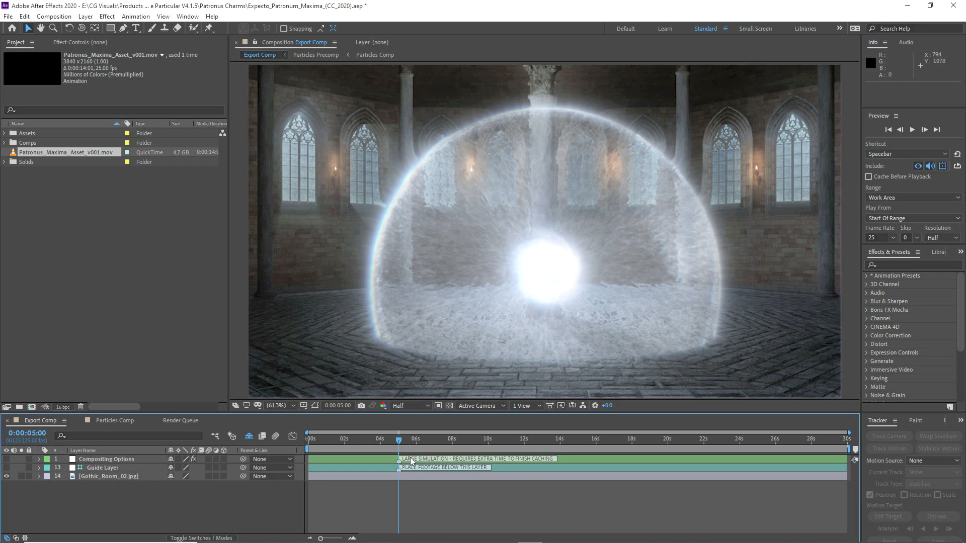
pyautogui.click(402, 442)
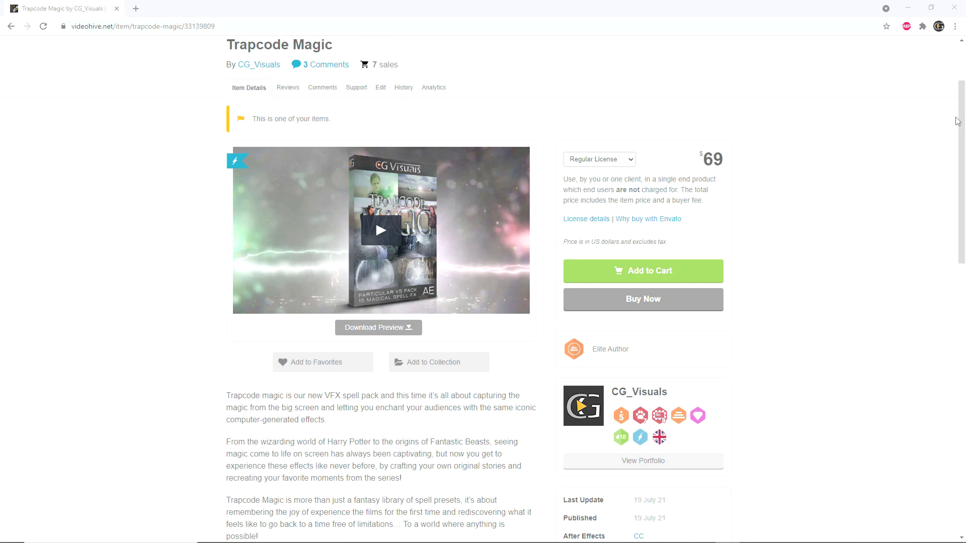
pyautogui.moveTo(961, 121); pyautogui.dragTo(962, 127)
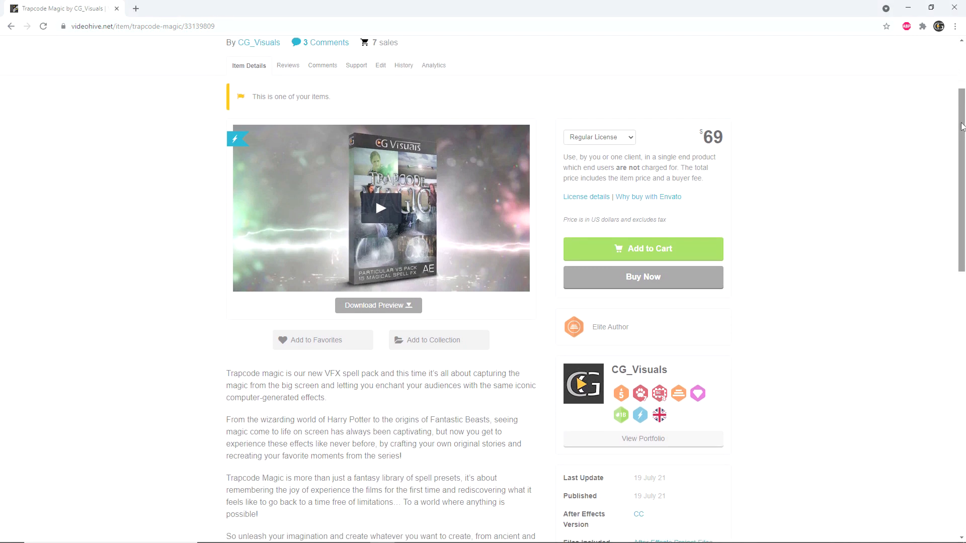
pyautogui.scroll(-6, 961, 135)
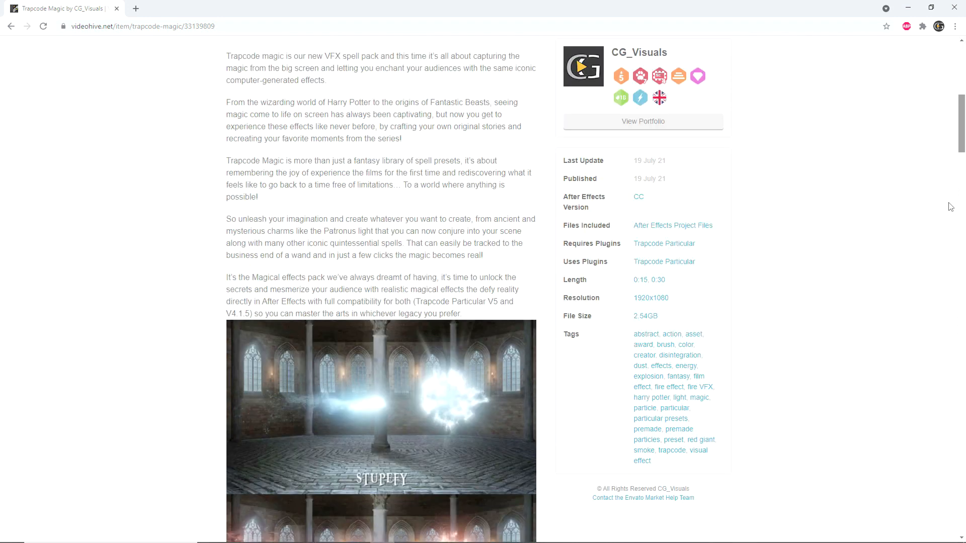
pyautogui.scroll(-5, 948, 214)
pyautogui.scroll(-1, 322, 157)
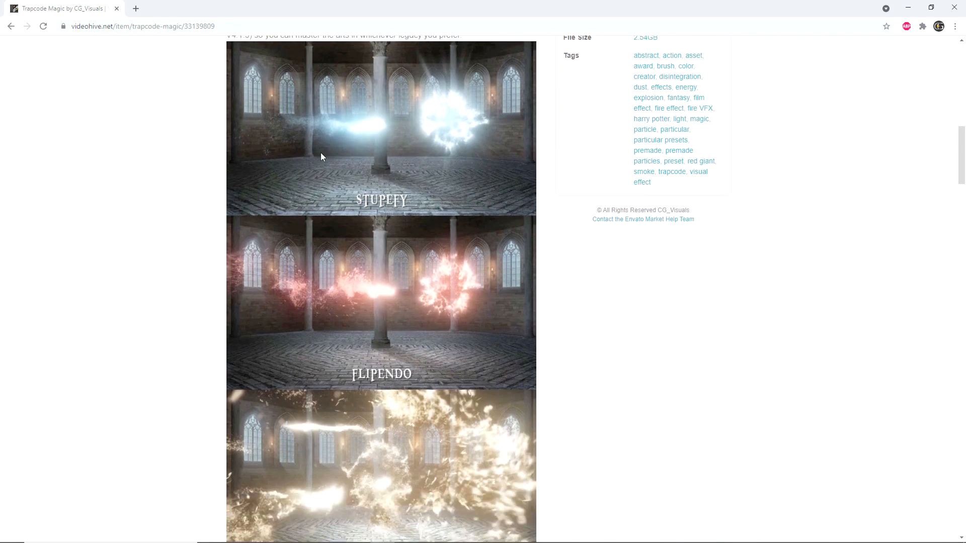
pyautogui.scroll(-6, 387, 146)
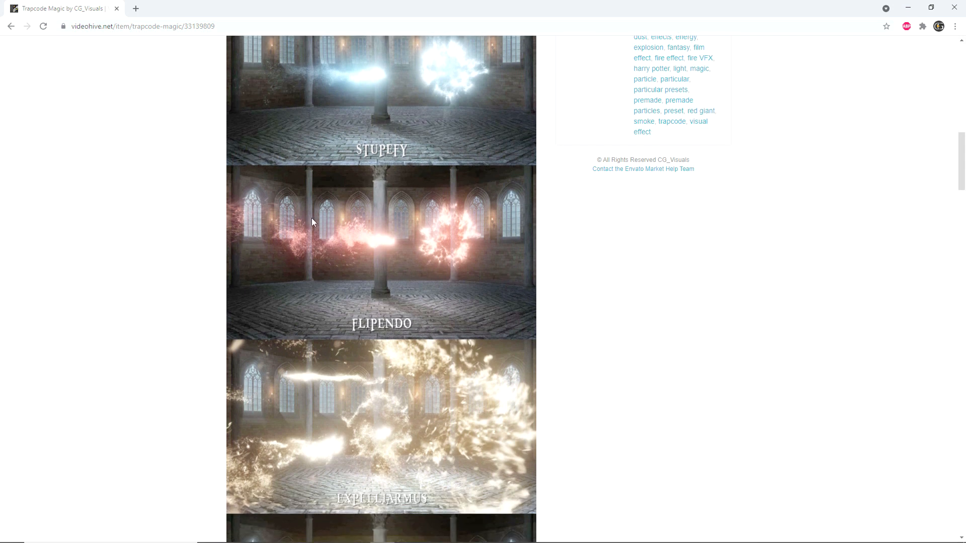
pyautogui.scroll(-1, 355, 239)
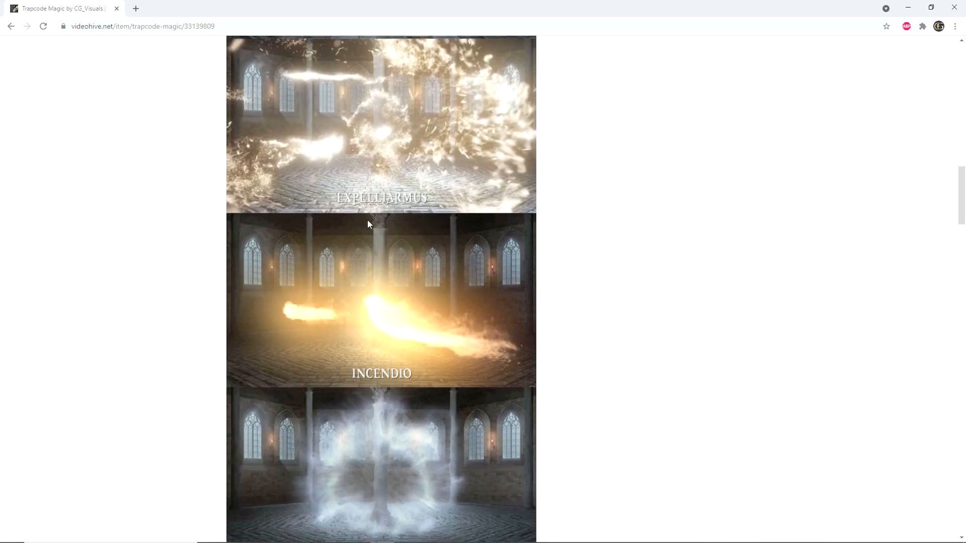
pyautogui.scroll(-2, 340, 213)
pyautogui.scroll(-13, 360, 226)
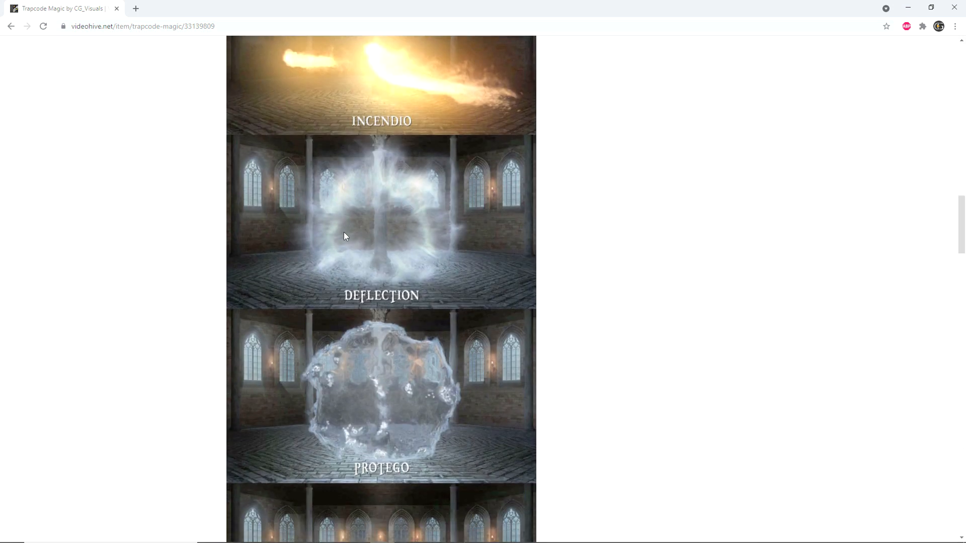
pyautogui.scroll(-6, 377, 224)
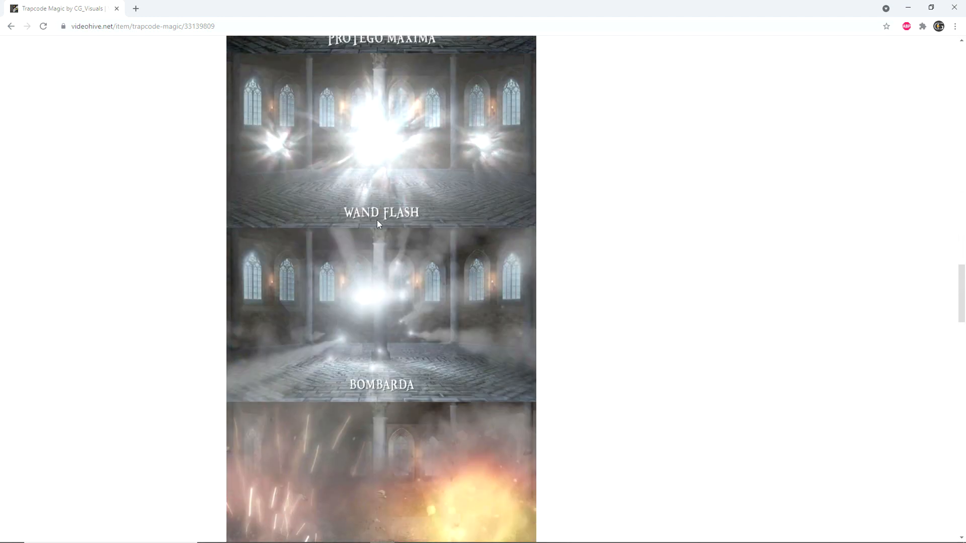
pyautogui.scroll(-7, 402, 193)
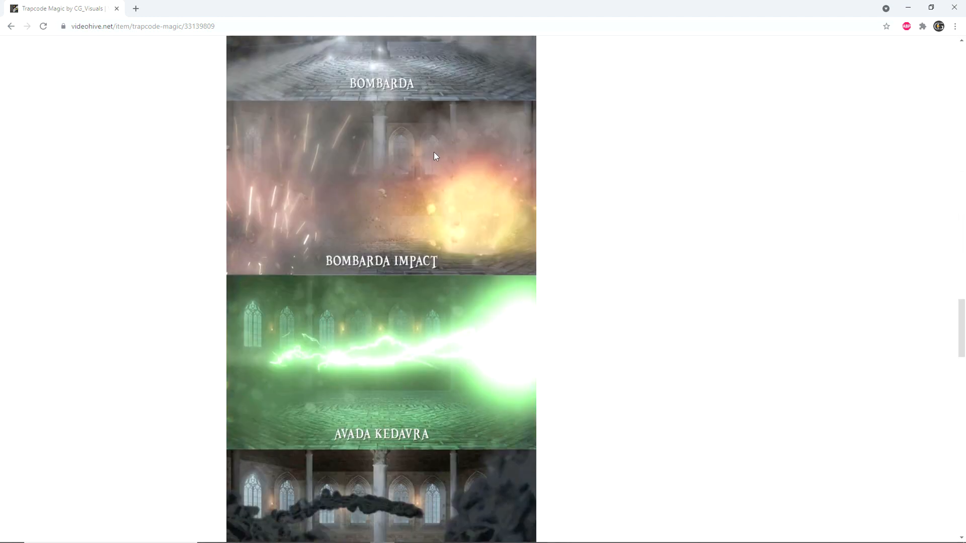
pyautogui.scroll(-3, 416, 159)
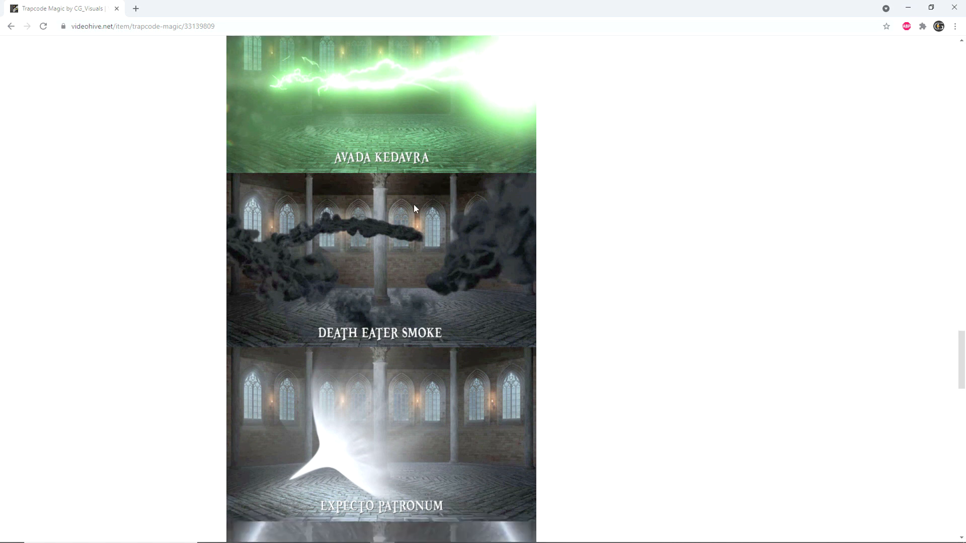
pyautogui.scroll(-6, 379, 140)
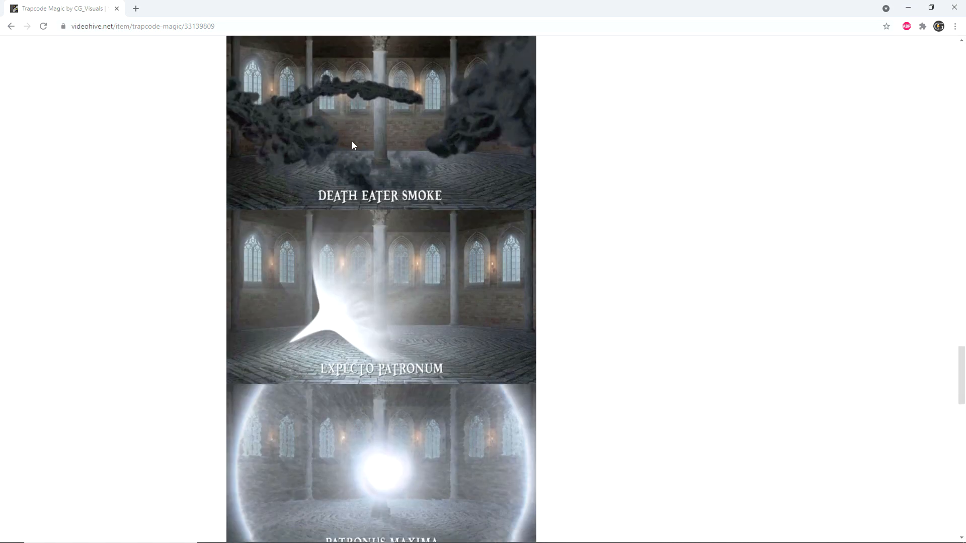
pyautogui.scroll(1, 390, 119)
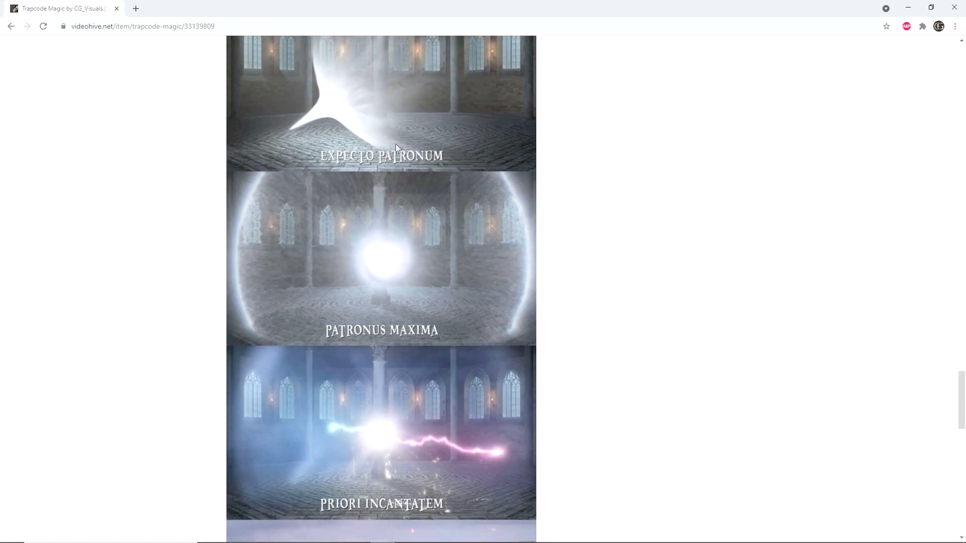
pyautogui.scroll(-5, 396, 144)
pyautogui.scroll(-1, 400, 197)
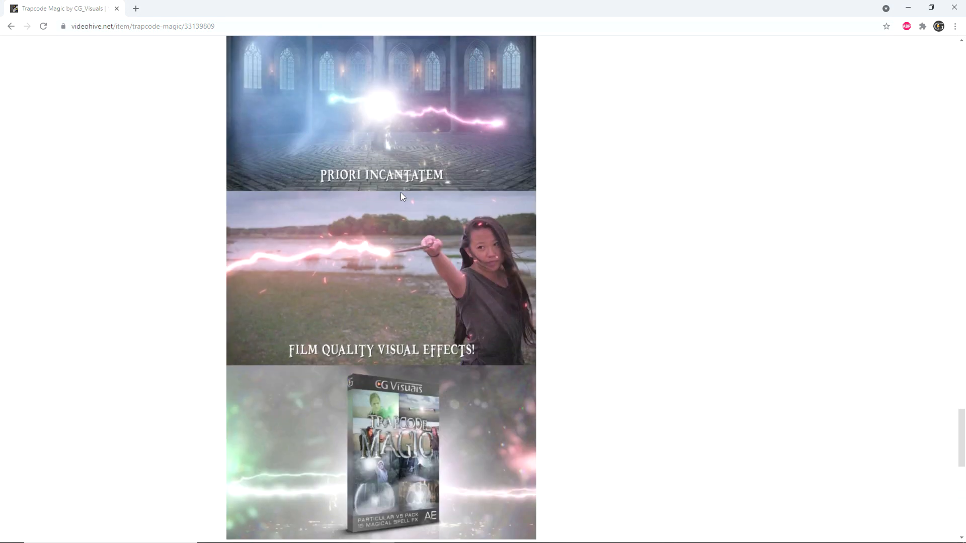
pyautogui.scroll(1, 397, 189)
pyautogui.scroll(-1, 363, 199)
pyautogui.scroll(1, 405, 182)
pyautogui.scroll(-2, 388, 180)
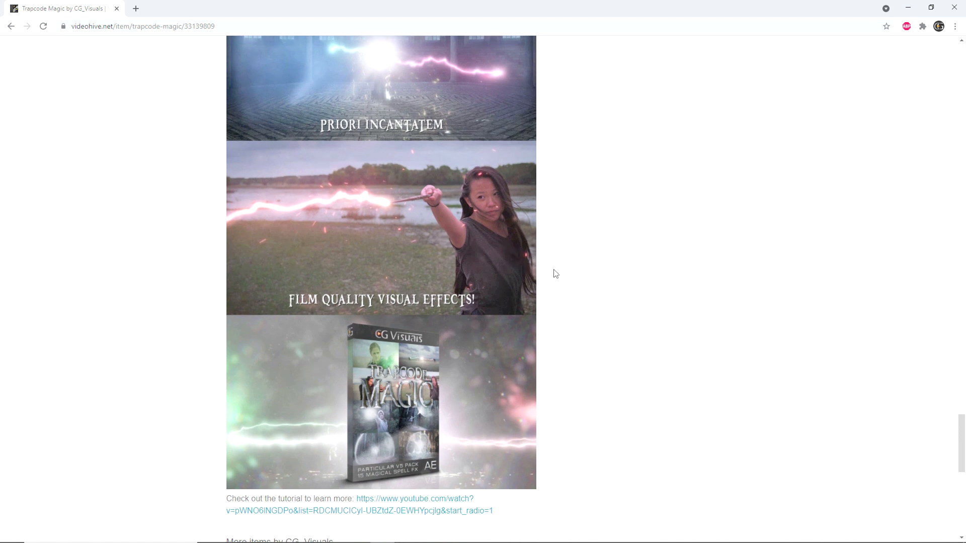
pyautogui.scroll(-1, 445, 246)
pyautogui.scroll(1, 406, 246)
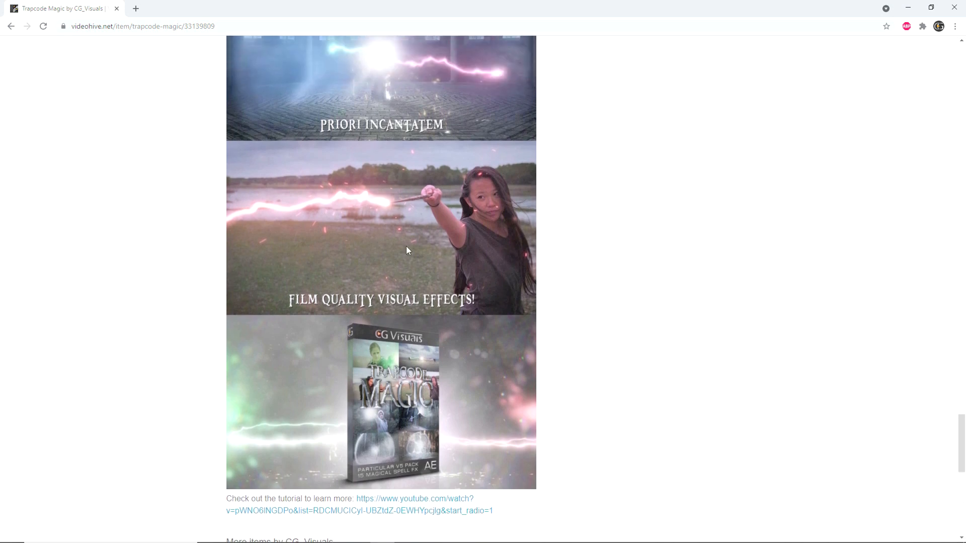